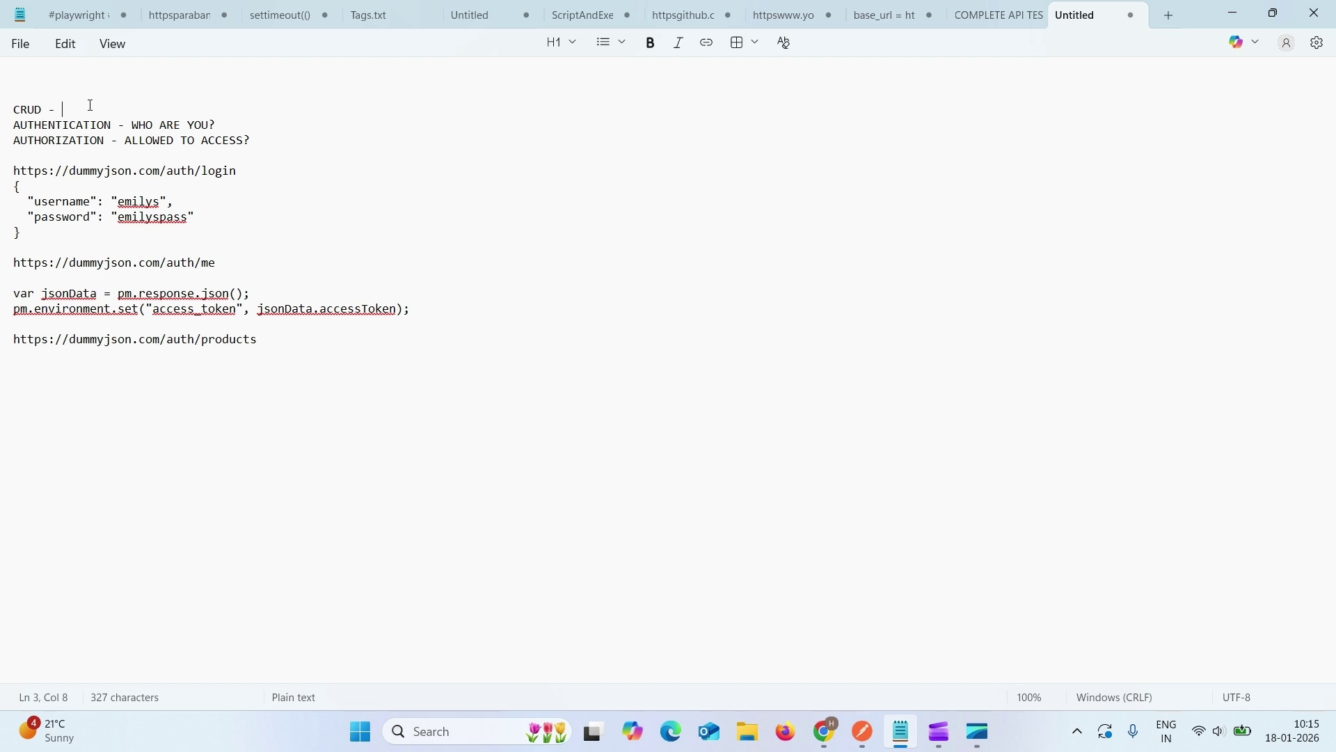
{"action": "left_click", "coordinate": [31, 111]}
{"action": "left_click", "coordinate": [70, 126]}
{"action": "left_click", "coordinate": [64, 140]}
{"action": "left_click", "coordinate": [64, 127]}
{"action": "left_click", "coordinate": [83, 126]}
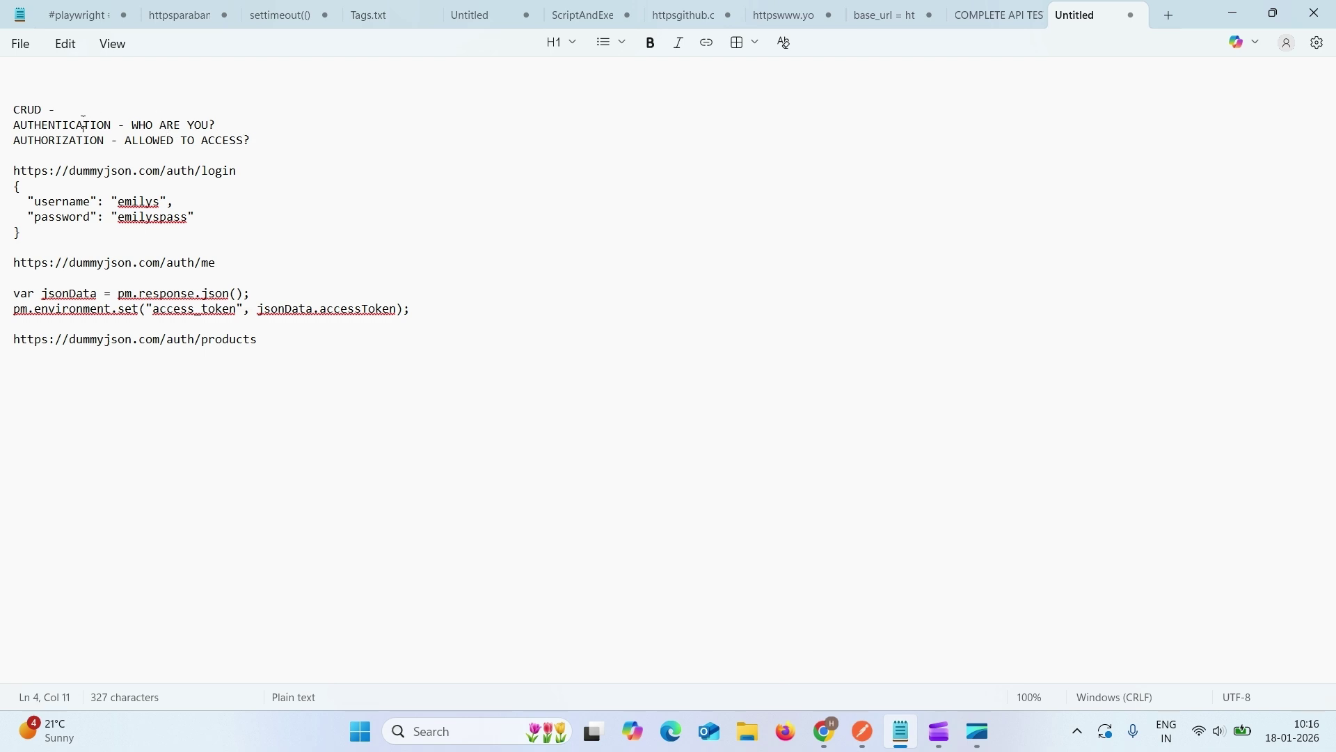
{"action": "left_click", "coordinate": [247, 122]}
{"action": "left_click", "coordinate": [279, 137]}
{"action": "left_click", "coordinate": [55, 141]}
{"action": "left_click", "coordinate": [79, 124]}
{"action": "left_click", "coordinate": [319, 143]}
{"action": "left_click", "coordinate": [83, 125]}
Step: Switch to Postman and open the authorization settings of the Get All Products request in the Product Apis collection
{"action": "left_click", "coordinate": [863, 732]}
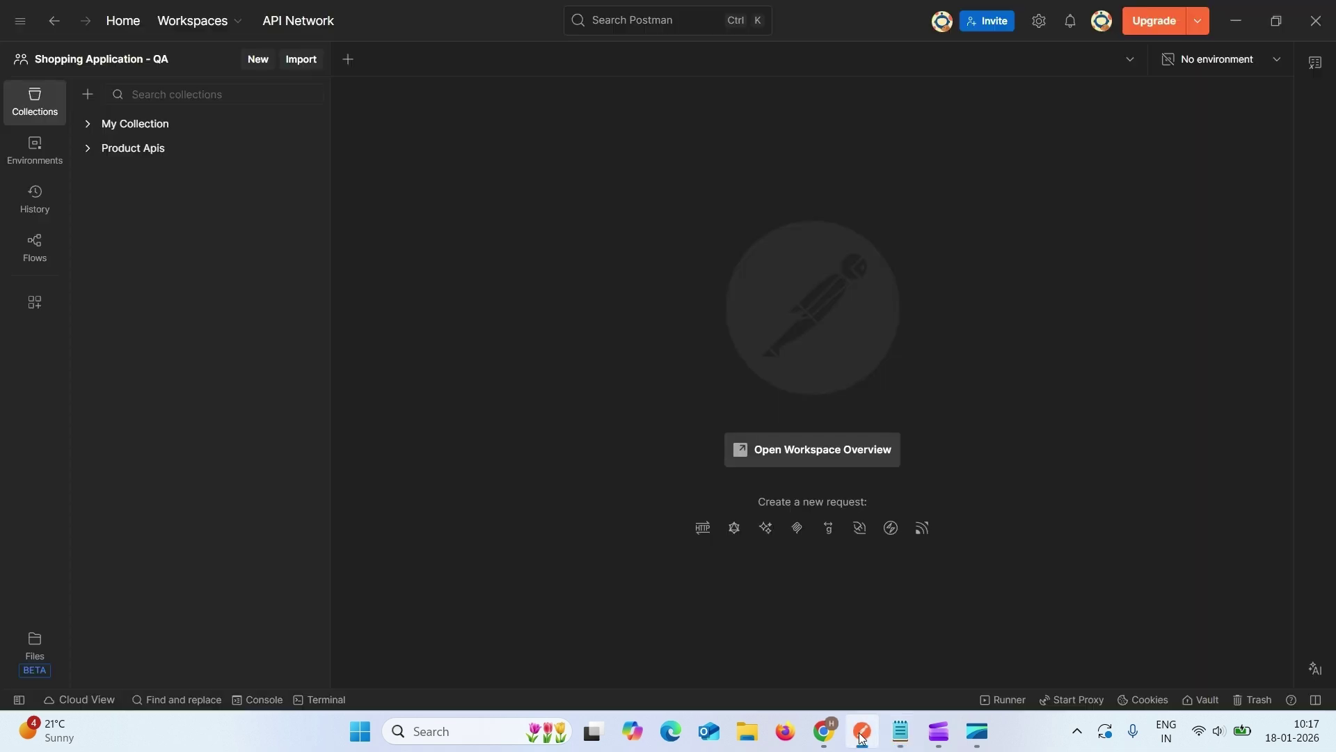
{"action": "left_click", "coordinate": [131, 152]}
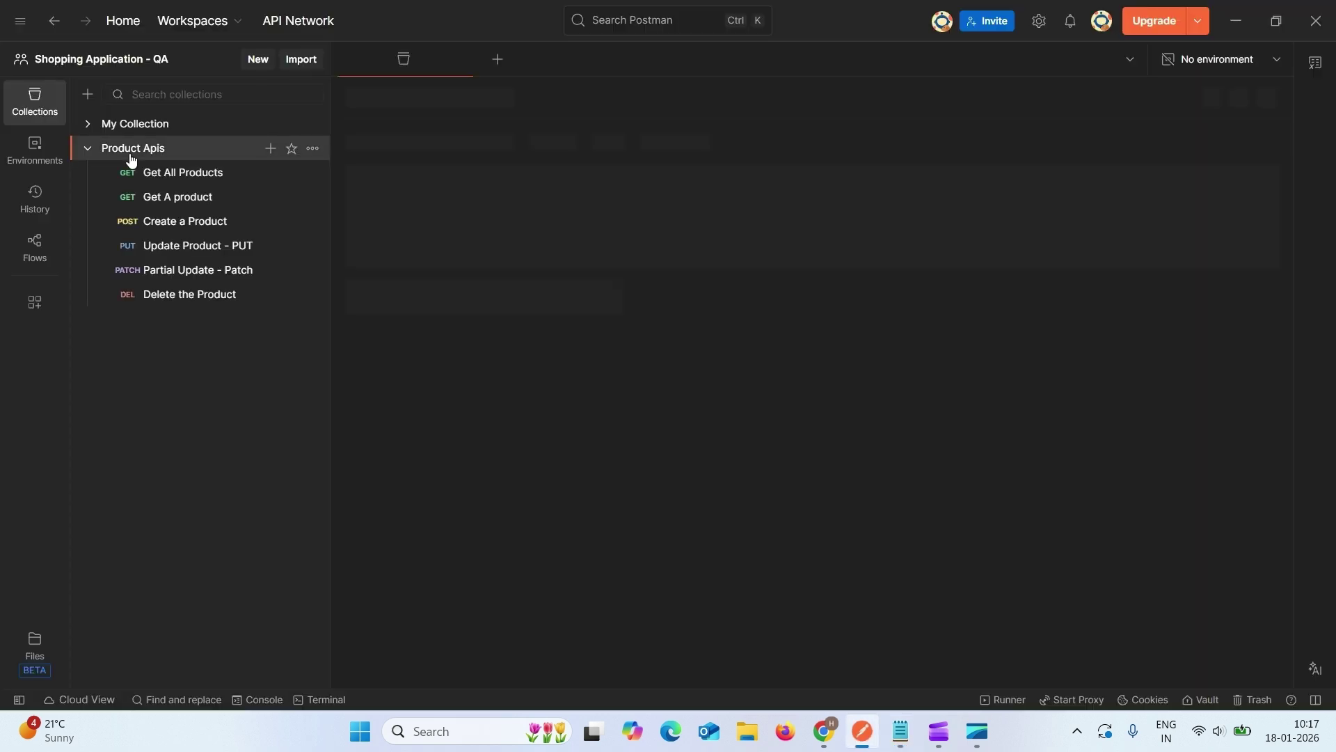
{"action": "left_click", "coordinate": [133, 171]}
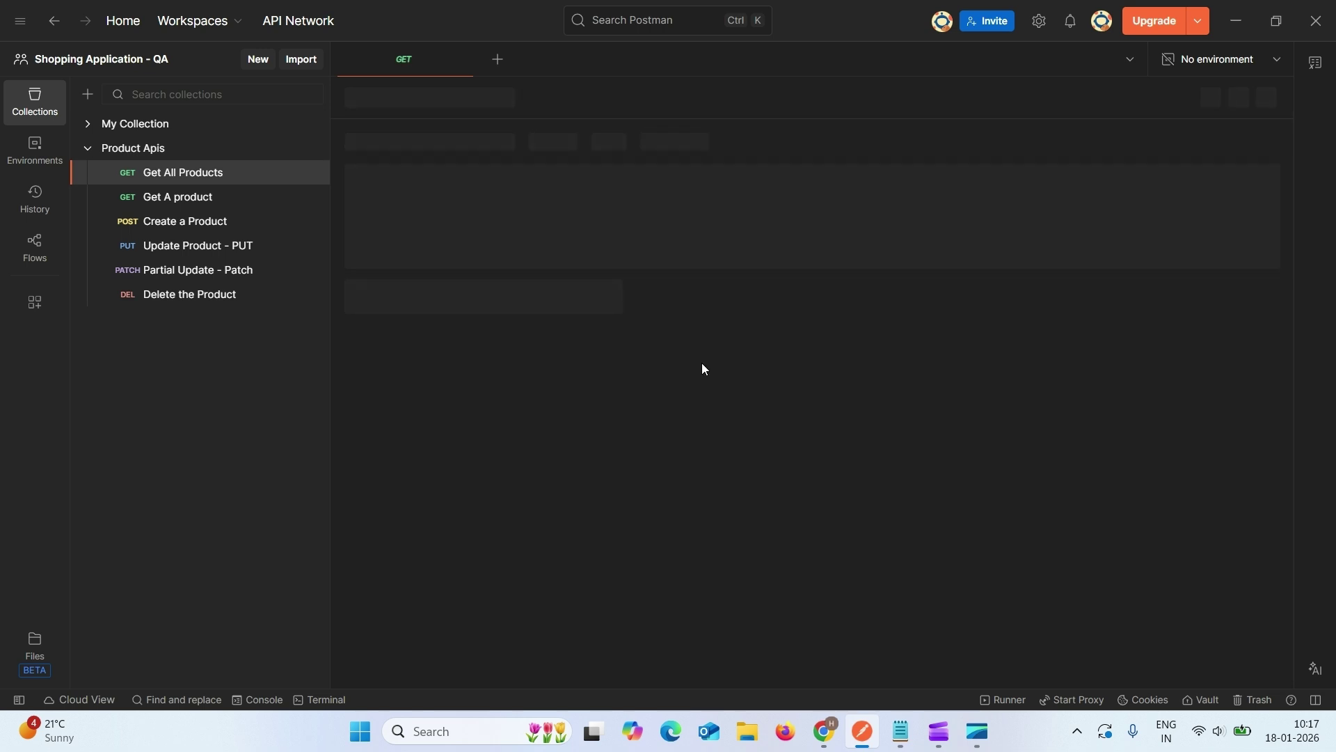
{"action": "left_click", "coordinate": [504, 186]}
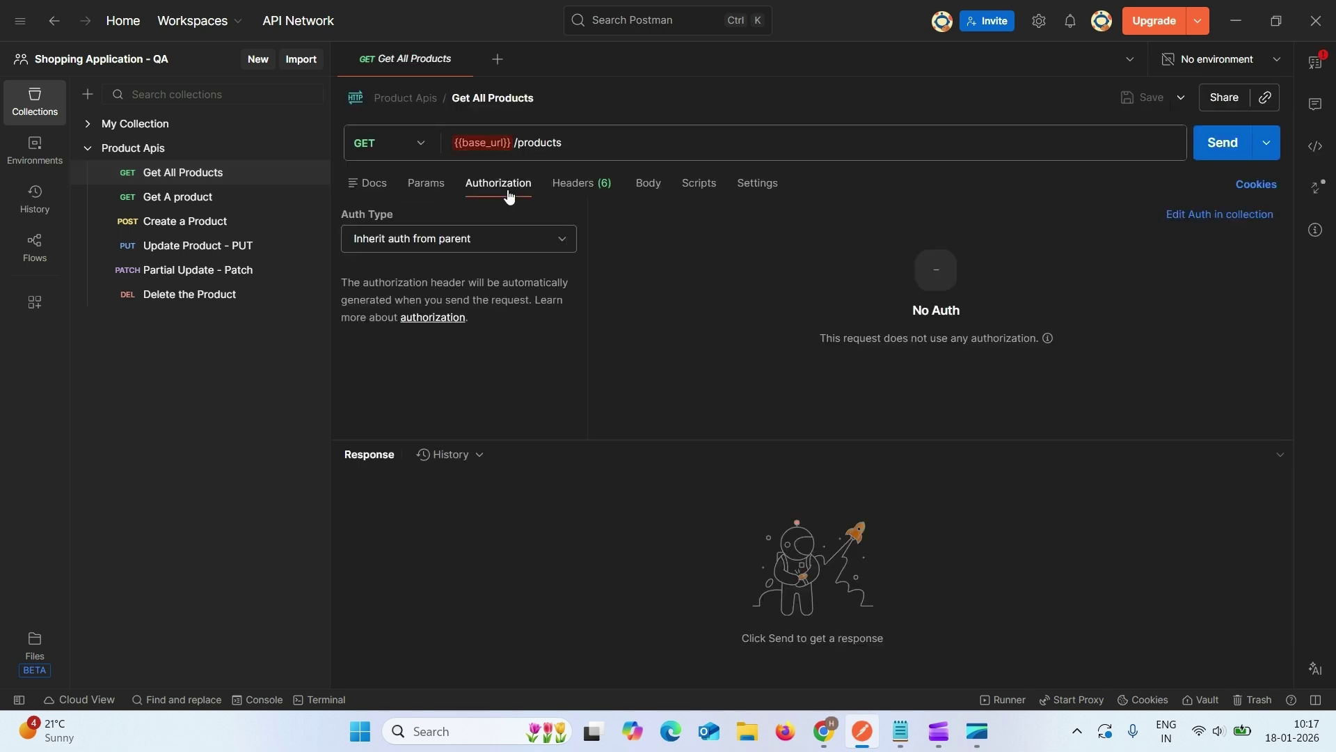
Step: Examine the authorization types available for the Get All Products request, keeping the inherited setting
{"action": "left_click", "coordinate": [559, 242]}
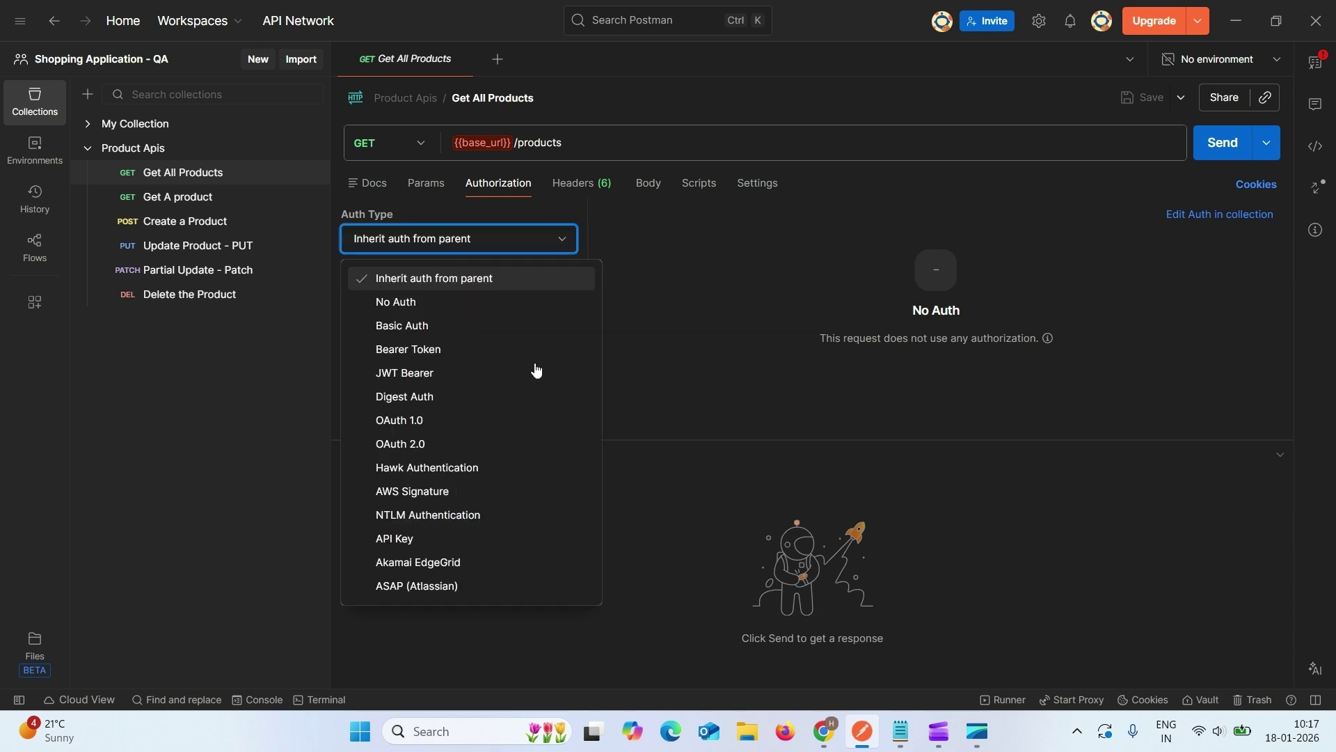
{"action": "left_click", "coordinate": [706, 334]}
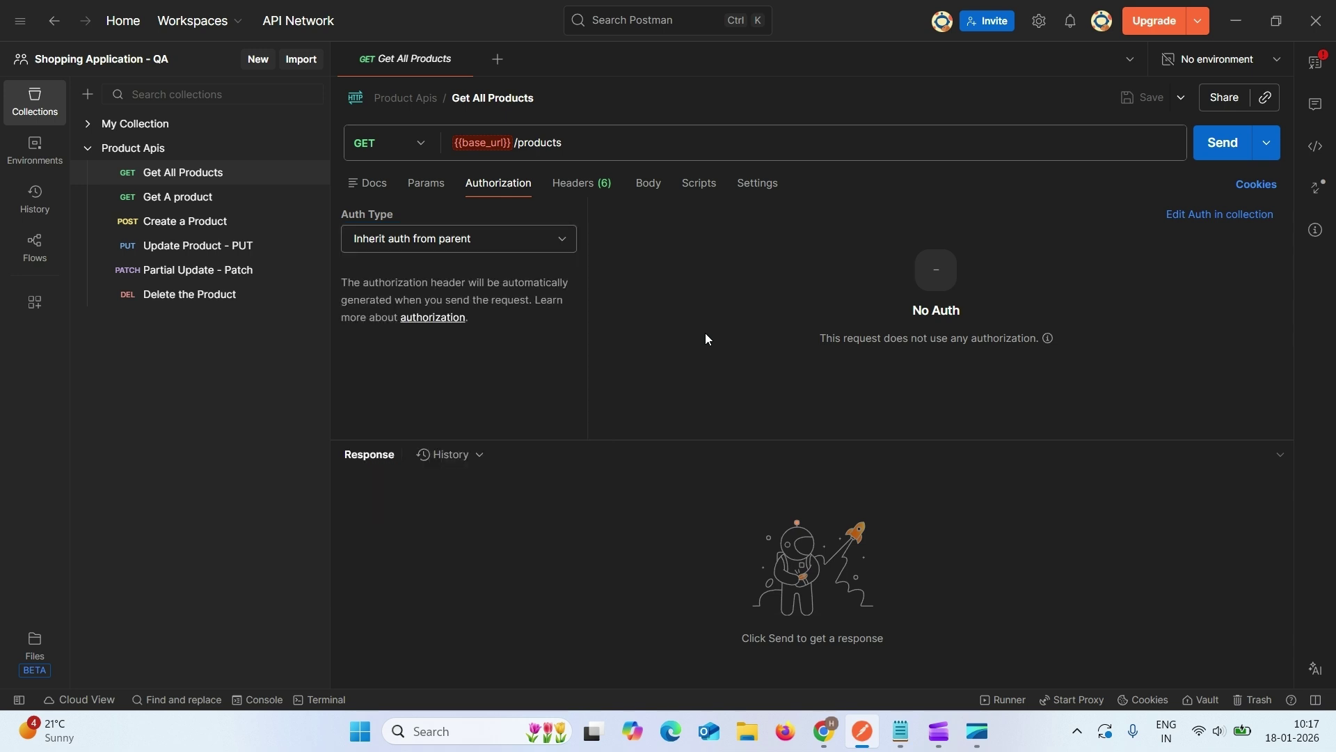
{"action": "left_click", "coordinate": [565, 239]}
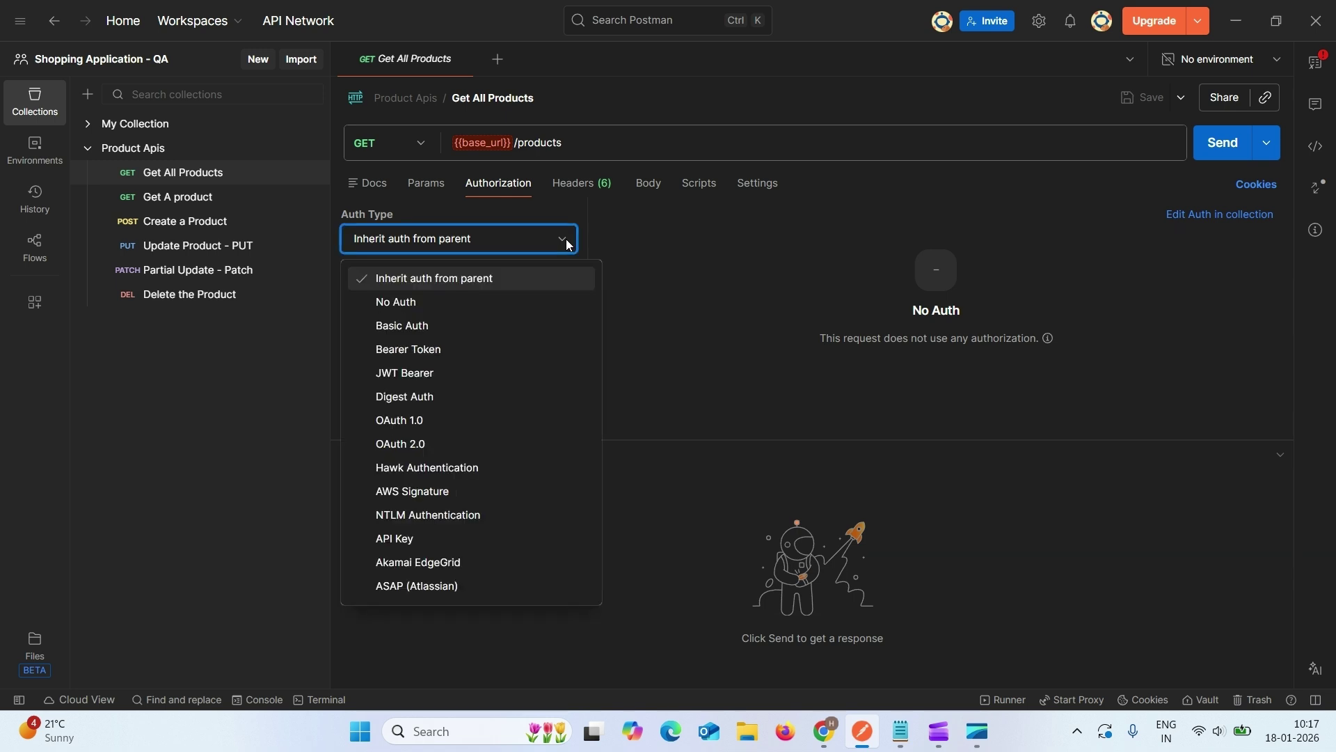
{"action": "left_click", "coordinate": [696, 258]}
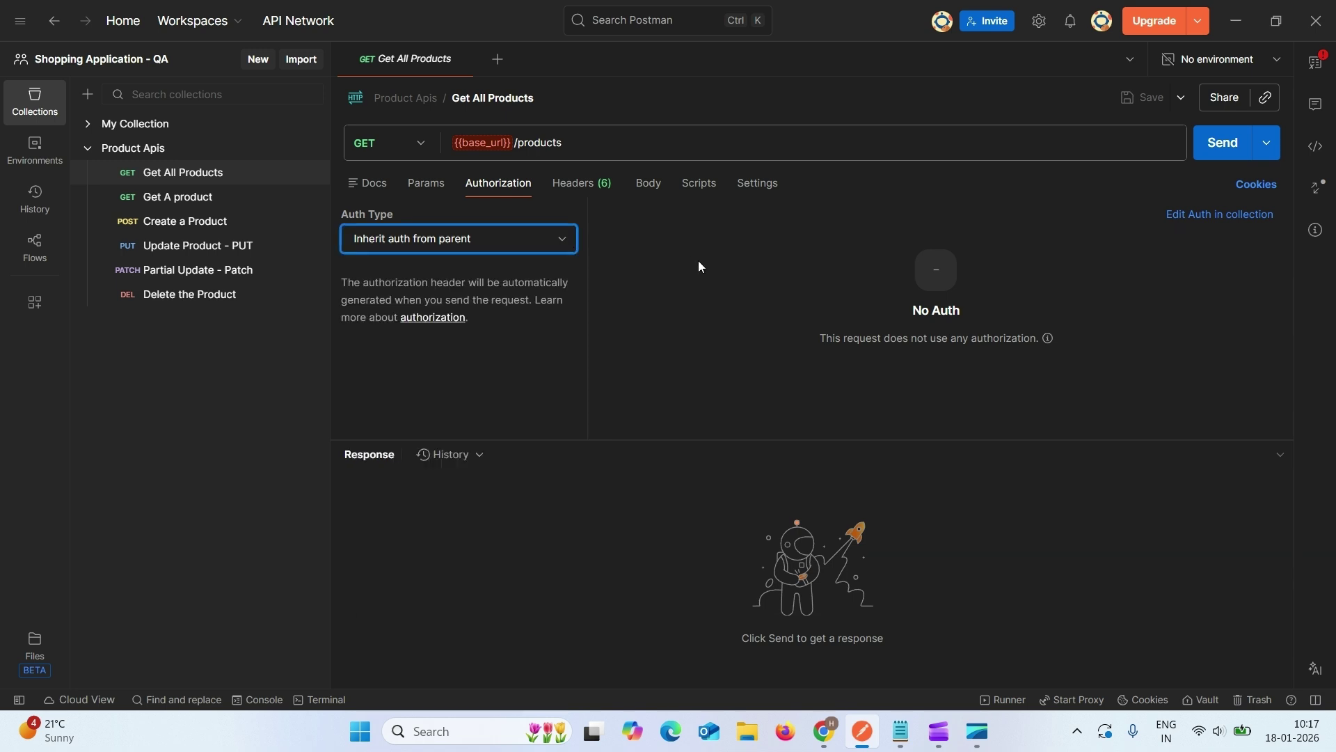
{"action": "left_click", "coordinate": [563, 244]}
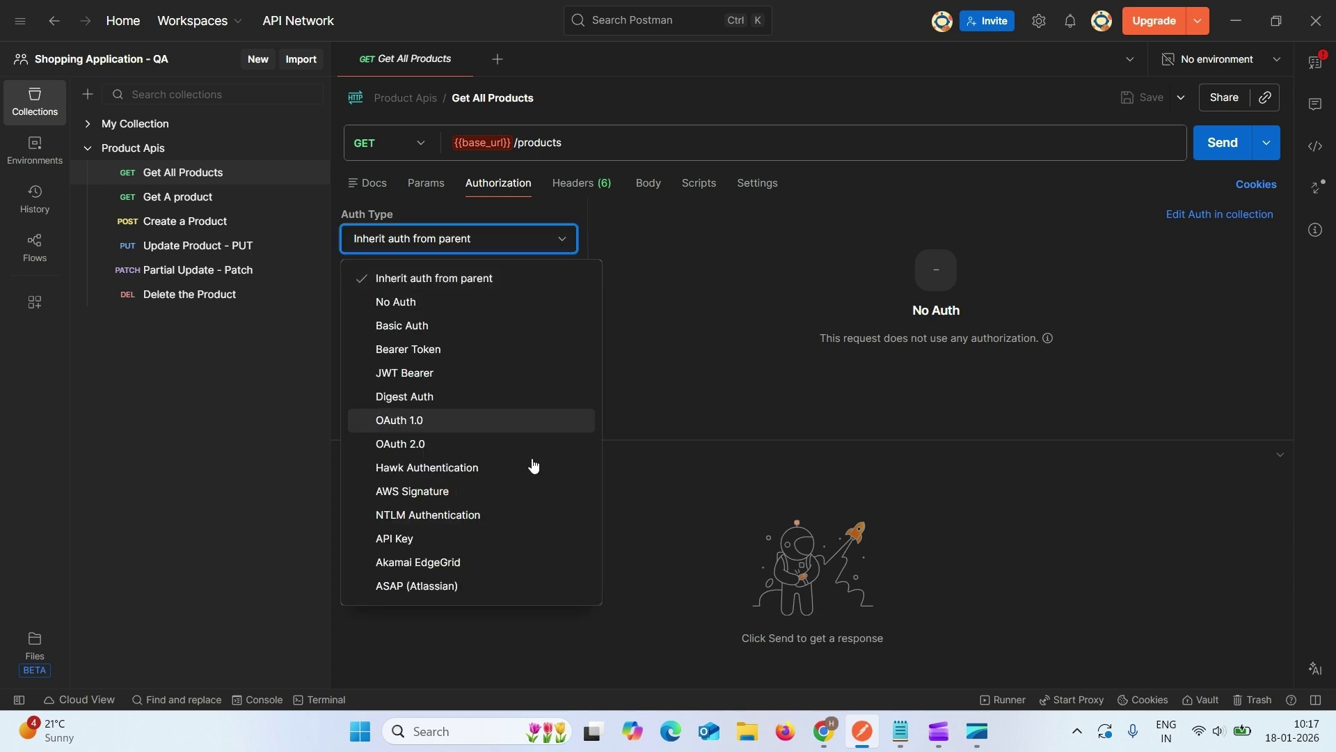
{"action": "left_click", "coordinate": [725, 258]}
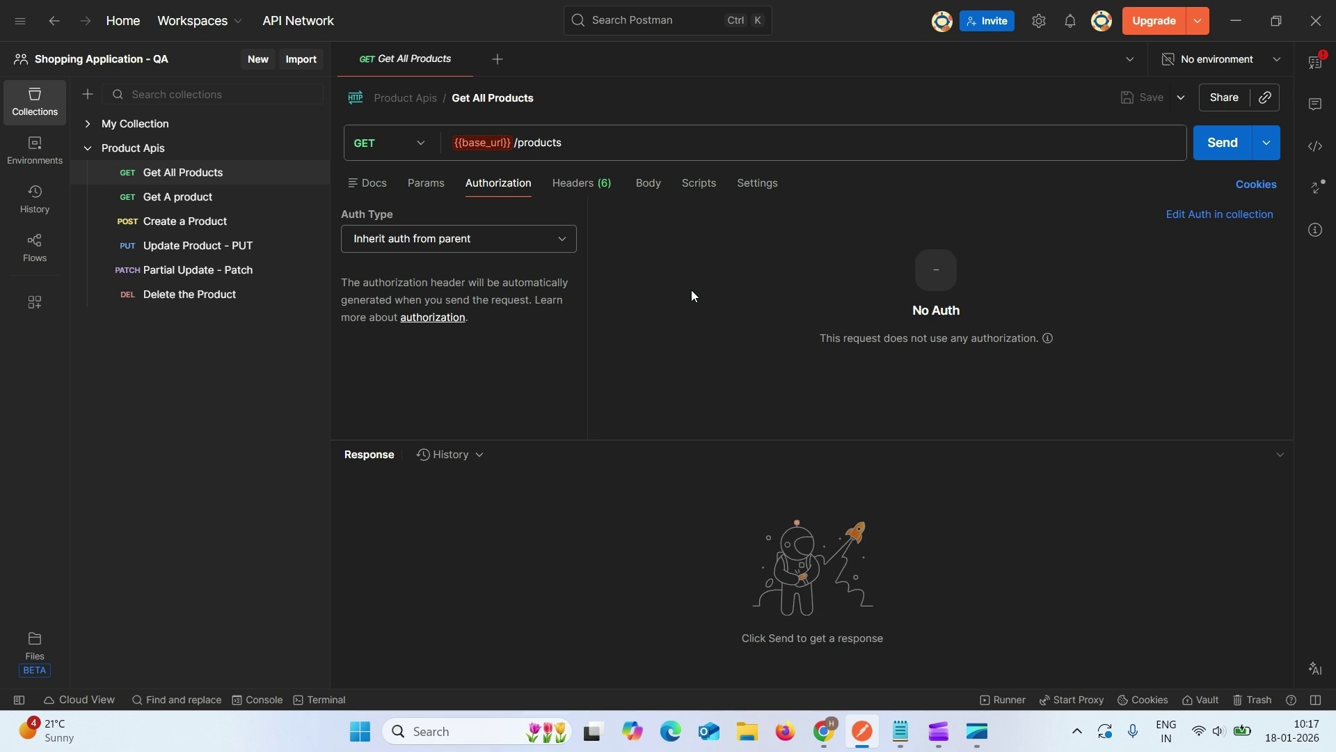
{"action": "left_click", "coordinate": [571, 241]}
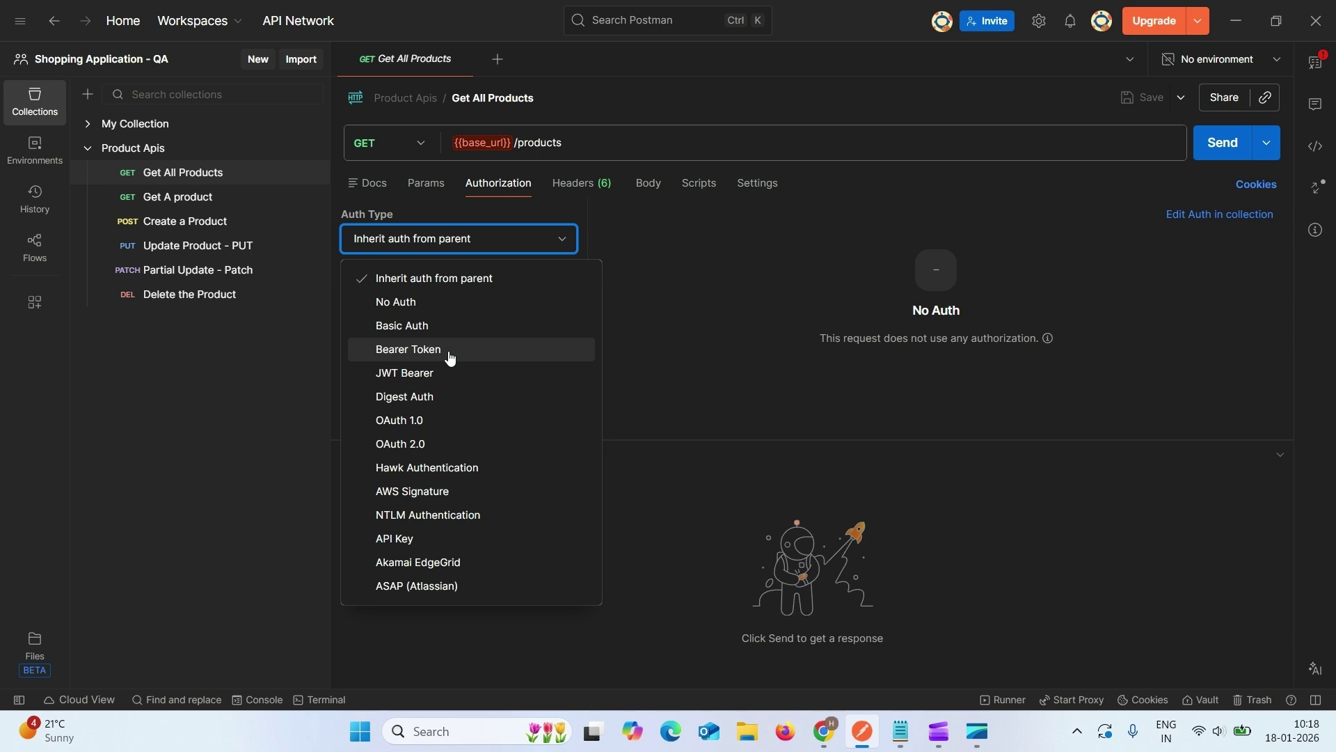
{"action": "left_click", "coordinate": [740, 337]}
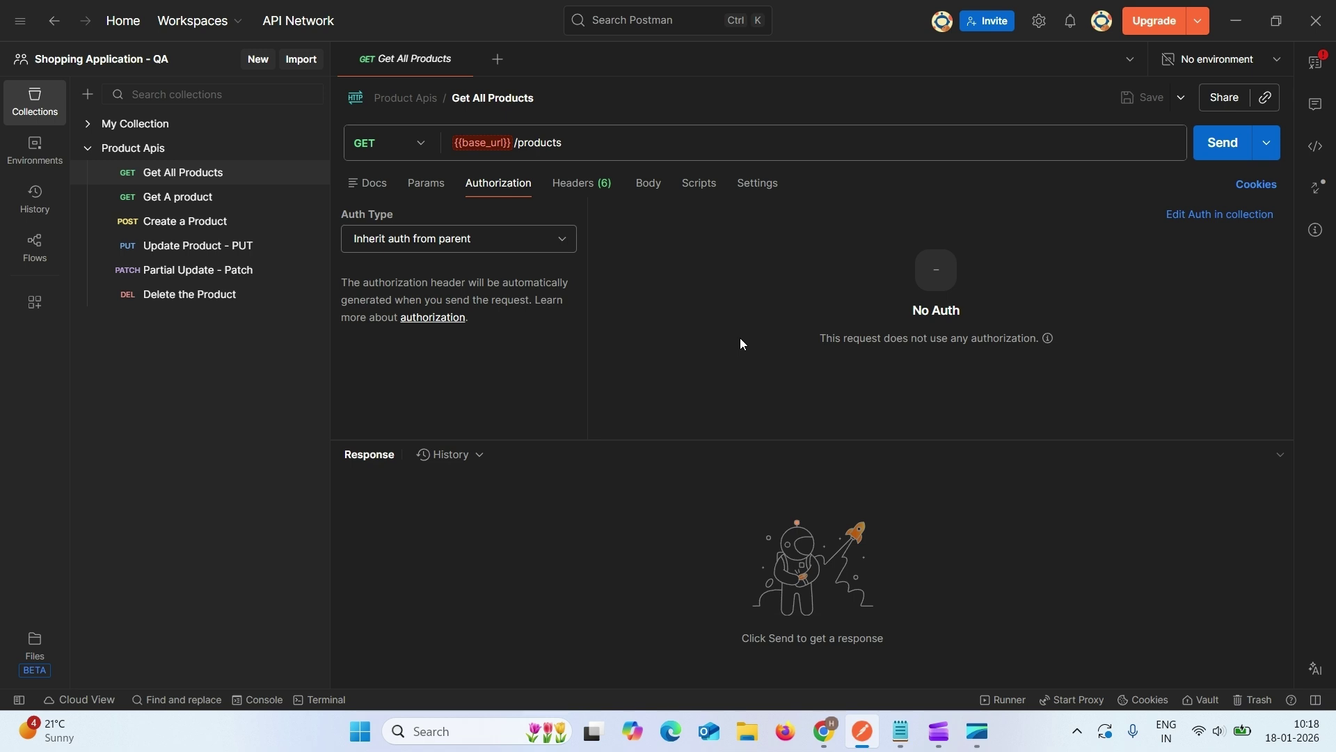
{"action": "left_click", "coordinate": [560, 244]}
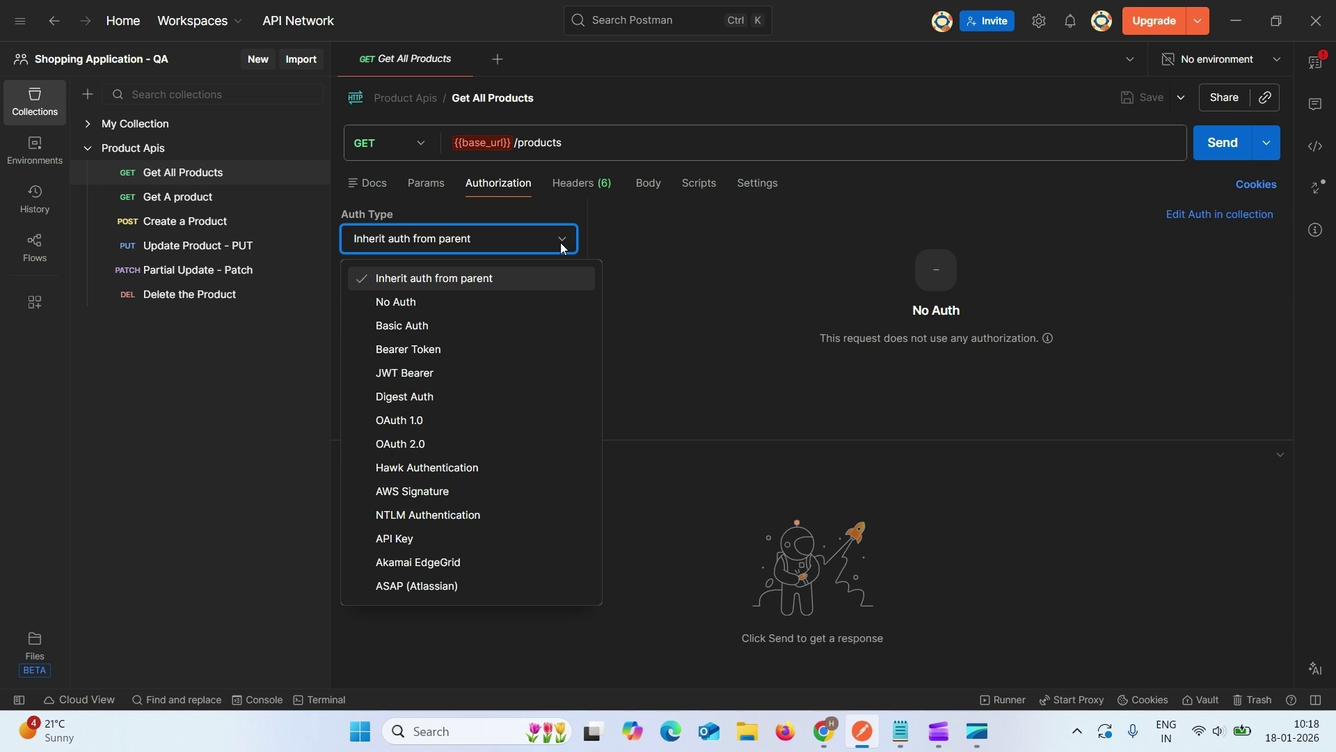
{"action": "left_click", "coordinate": [654, 306]}
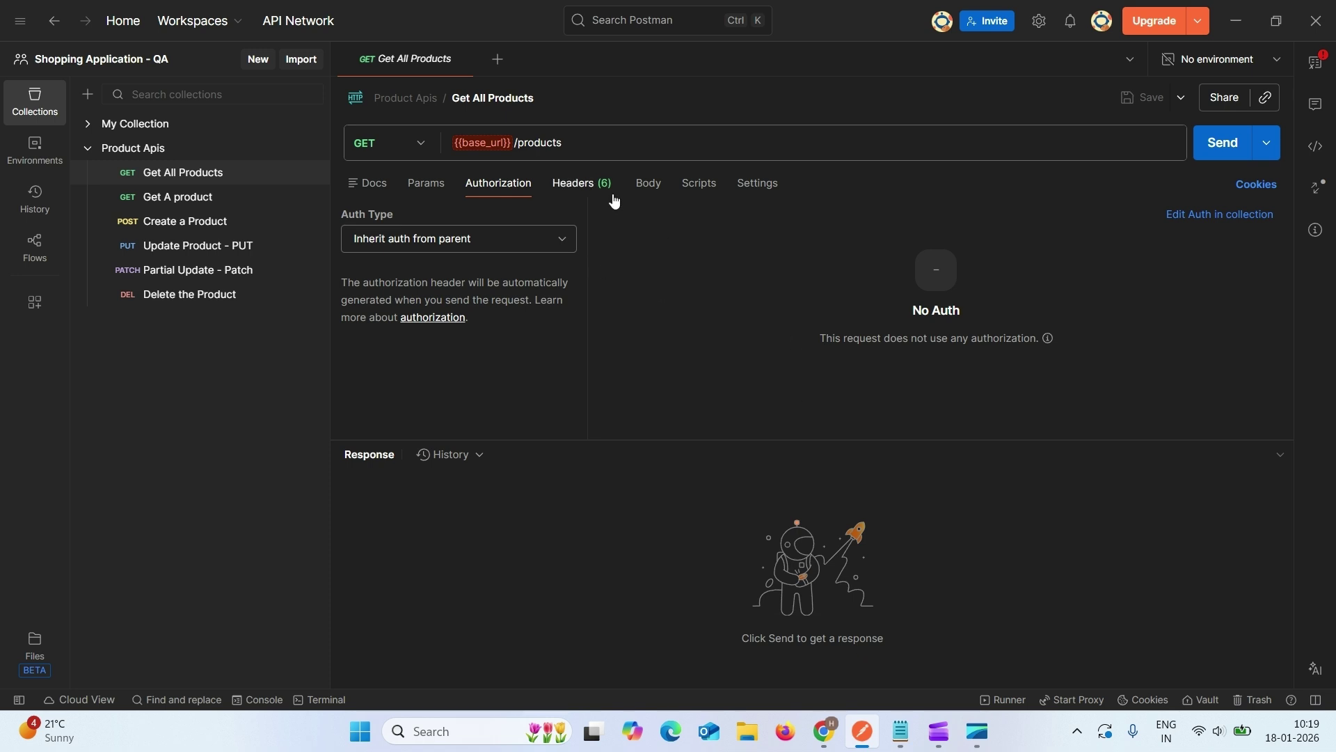
Step: Inspect the base_url variable used in the Get All Products request URL
{"action": "mouse_move", "coordinate": [494, 142]}
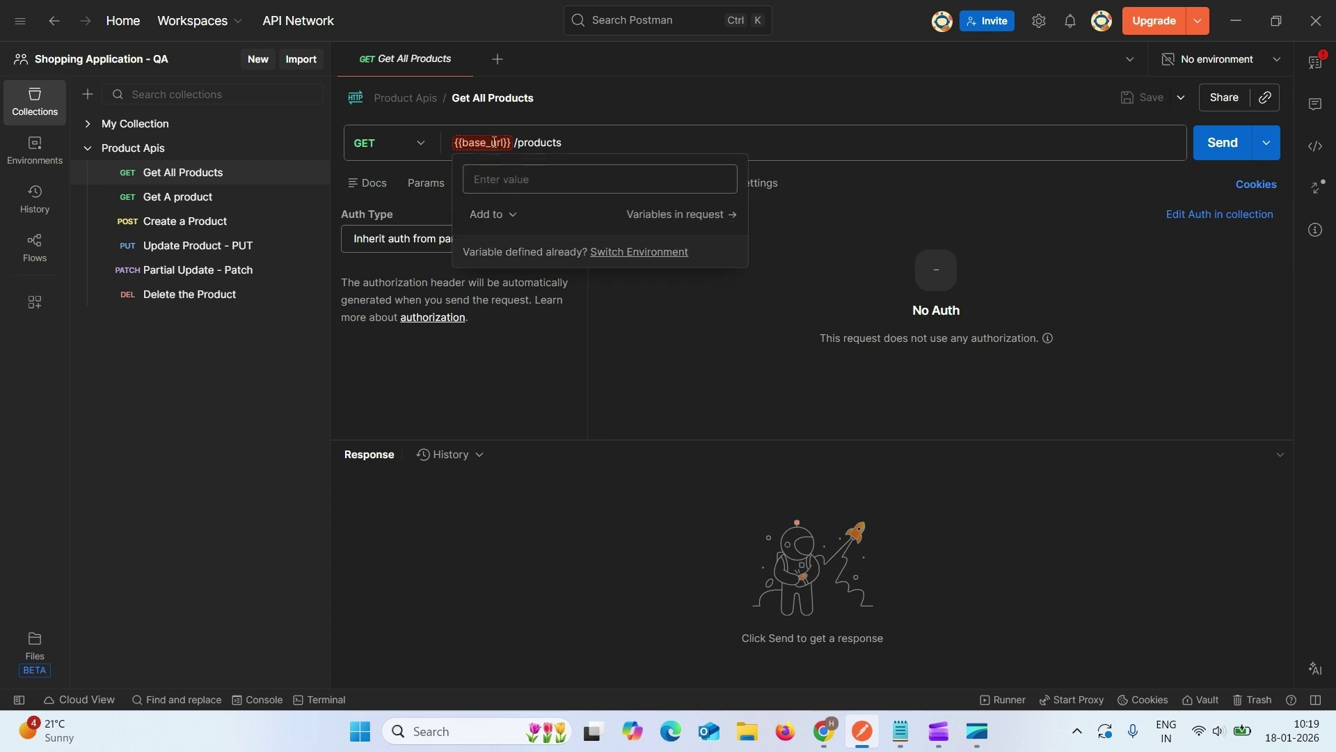
{"action": "left_click", "coordinate": [493, 142]}
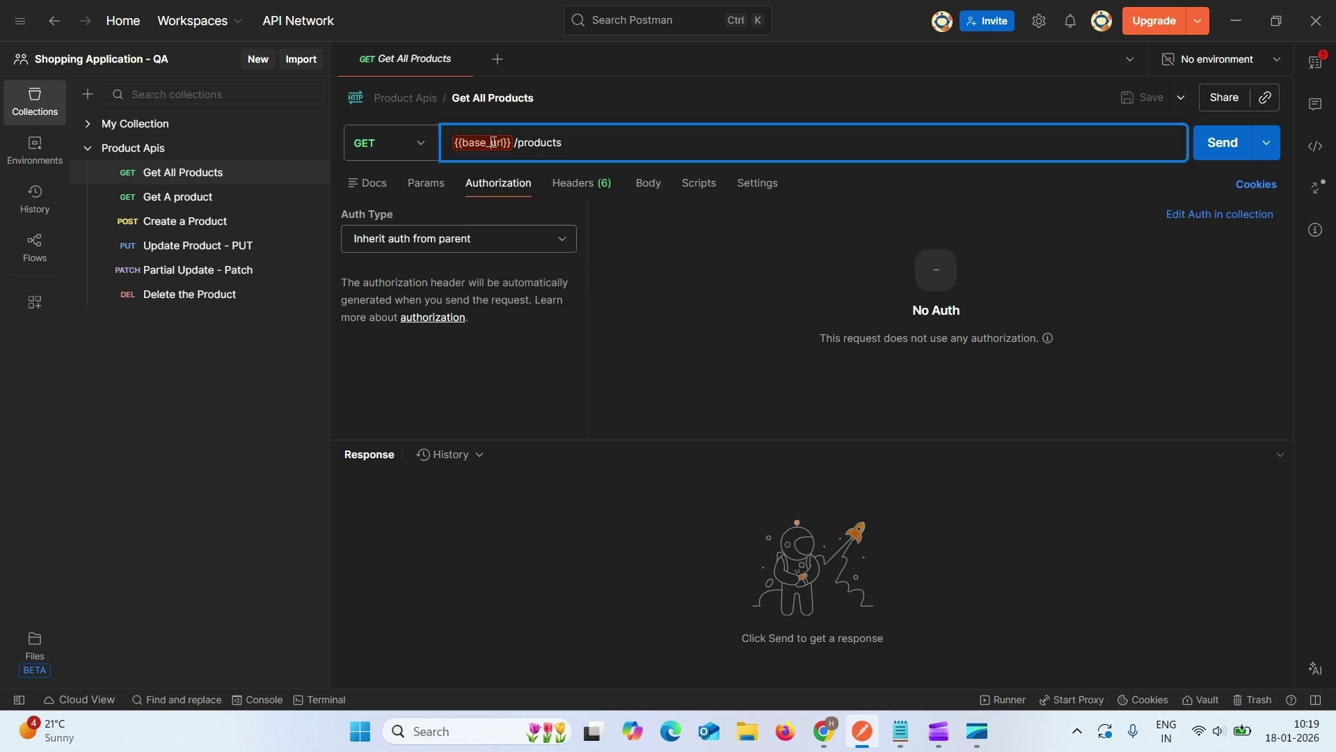
{"action": "left_click", "coordinate": [1315, 64]}
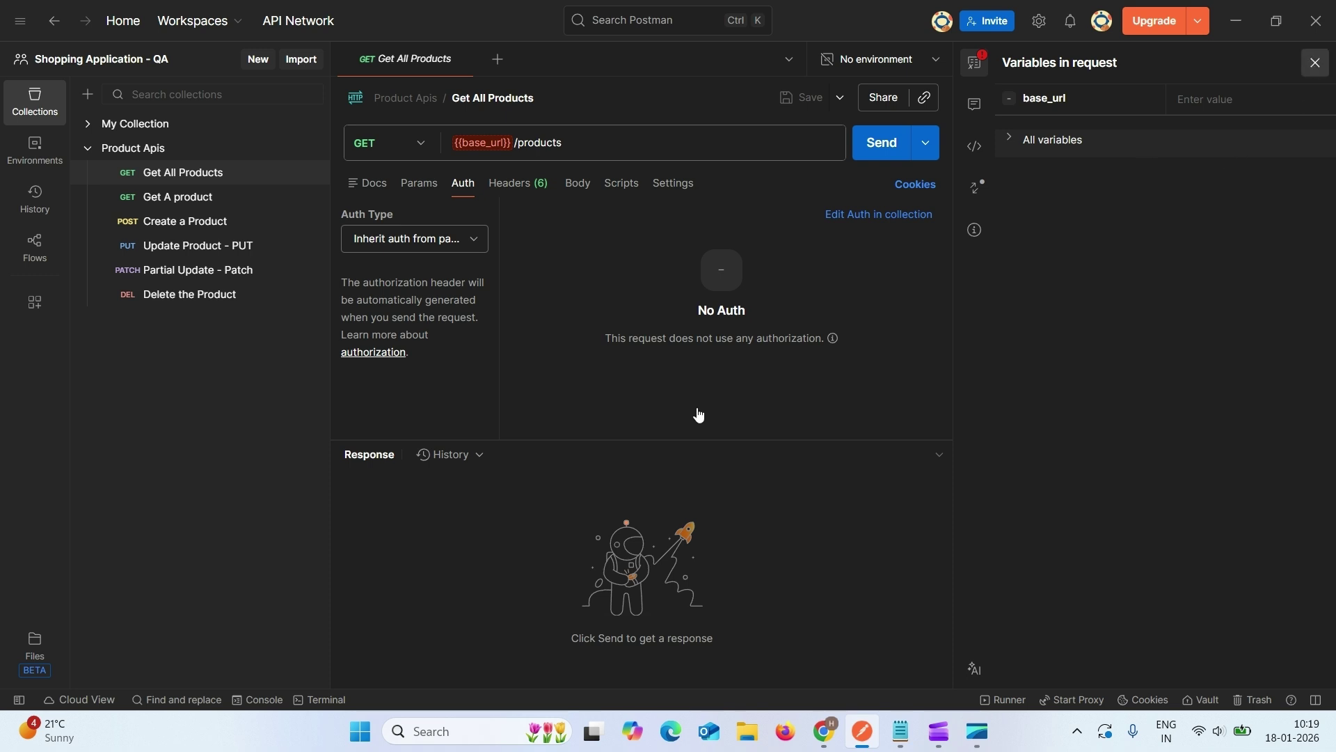
{"action": "key", "text": "Escape"}
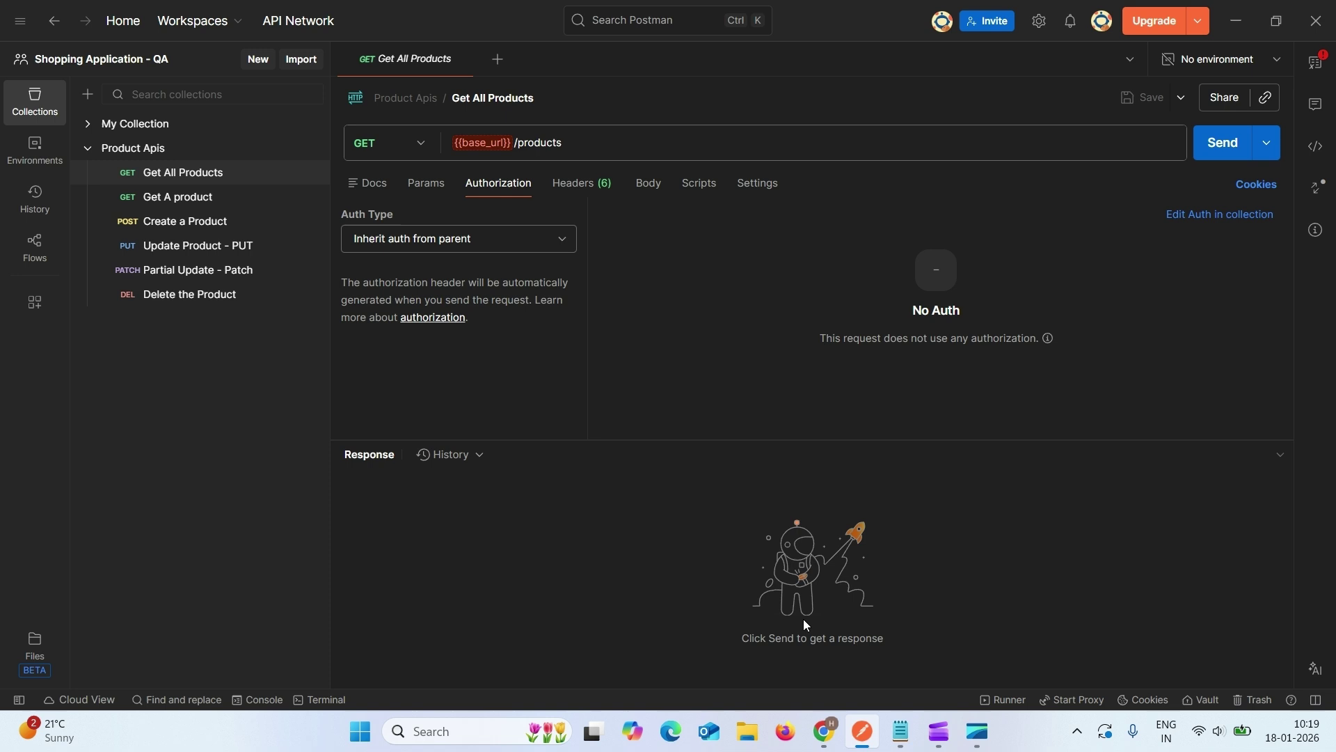
Step: Switch to Chrome to view the DummyJSON docs page, and return to Postman
{"action": "left_click", "coordinate": [823, 731]}
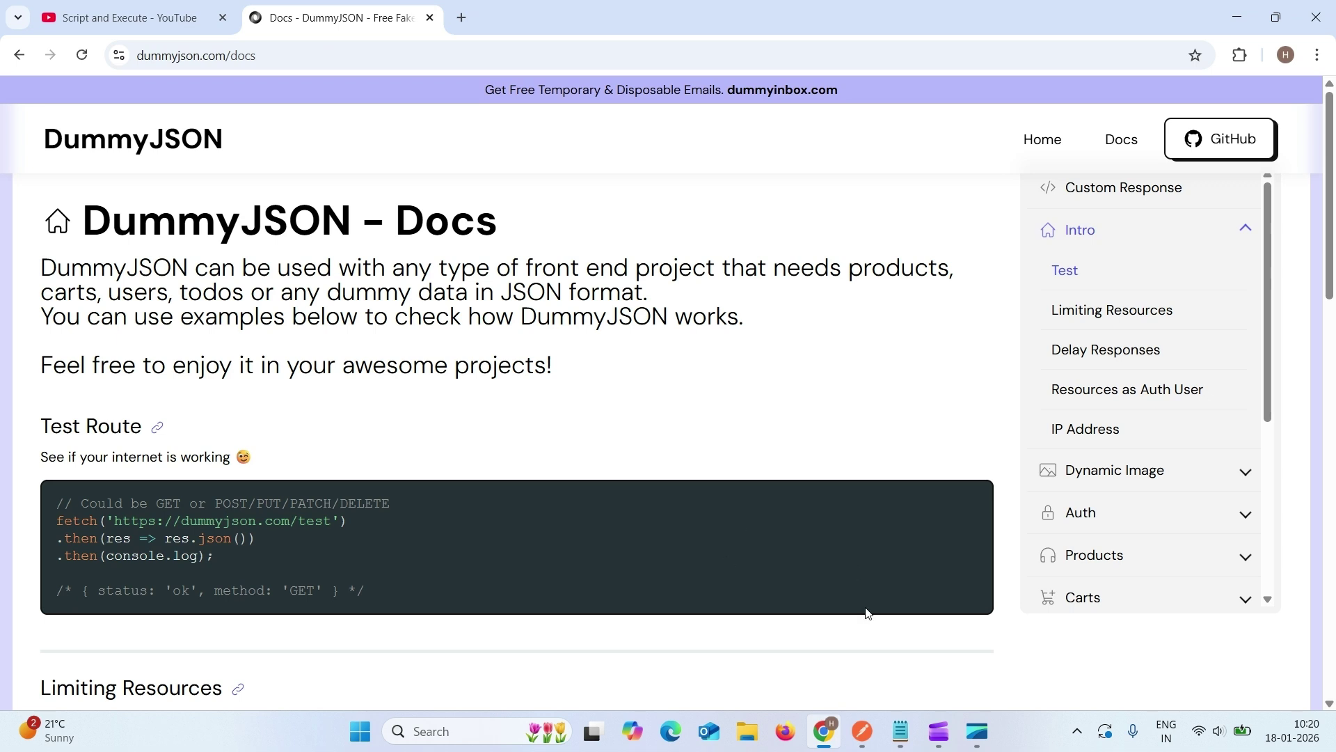
{"action": "left_click", "coordinate": [862, 736]}
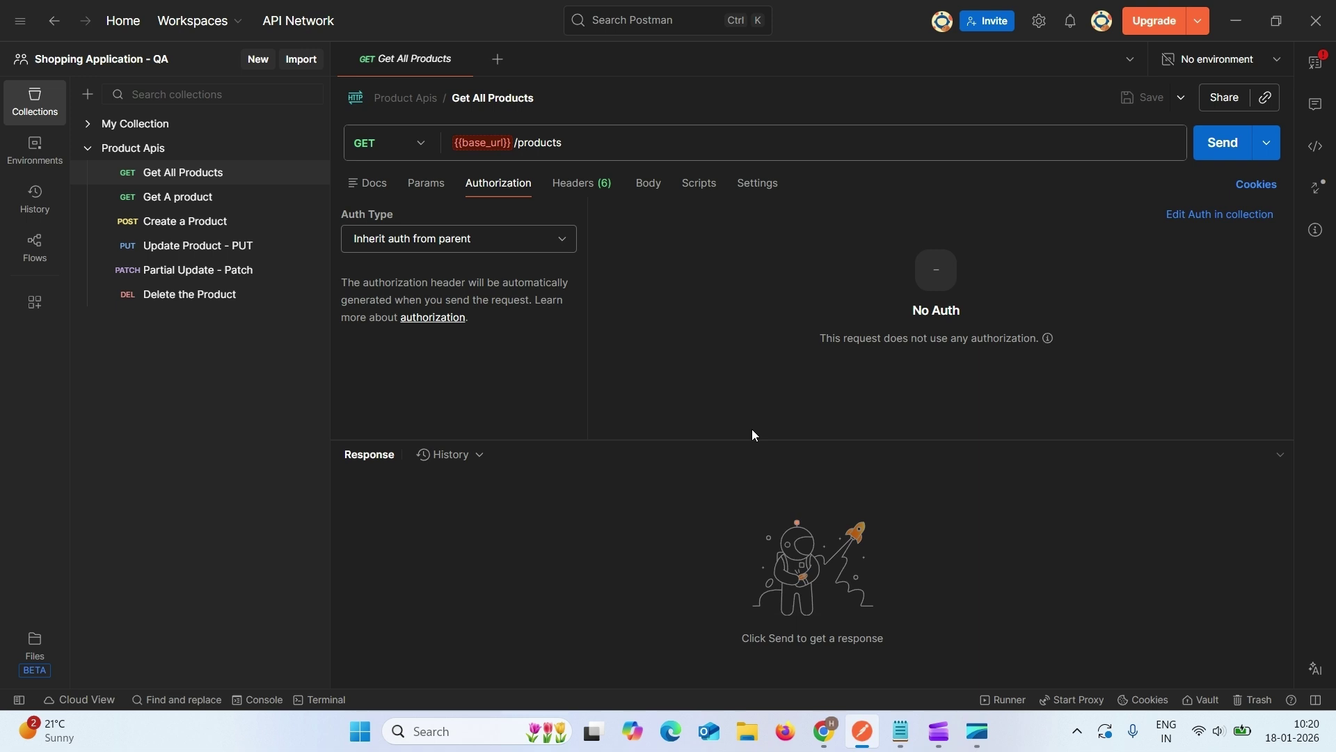
Step: Create a blank collection named DUMMY JSON in the Shopping Application - QA workspace
{"action": "left_click", "coordinate": [88, 153]}
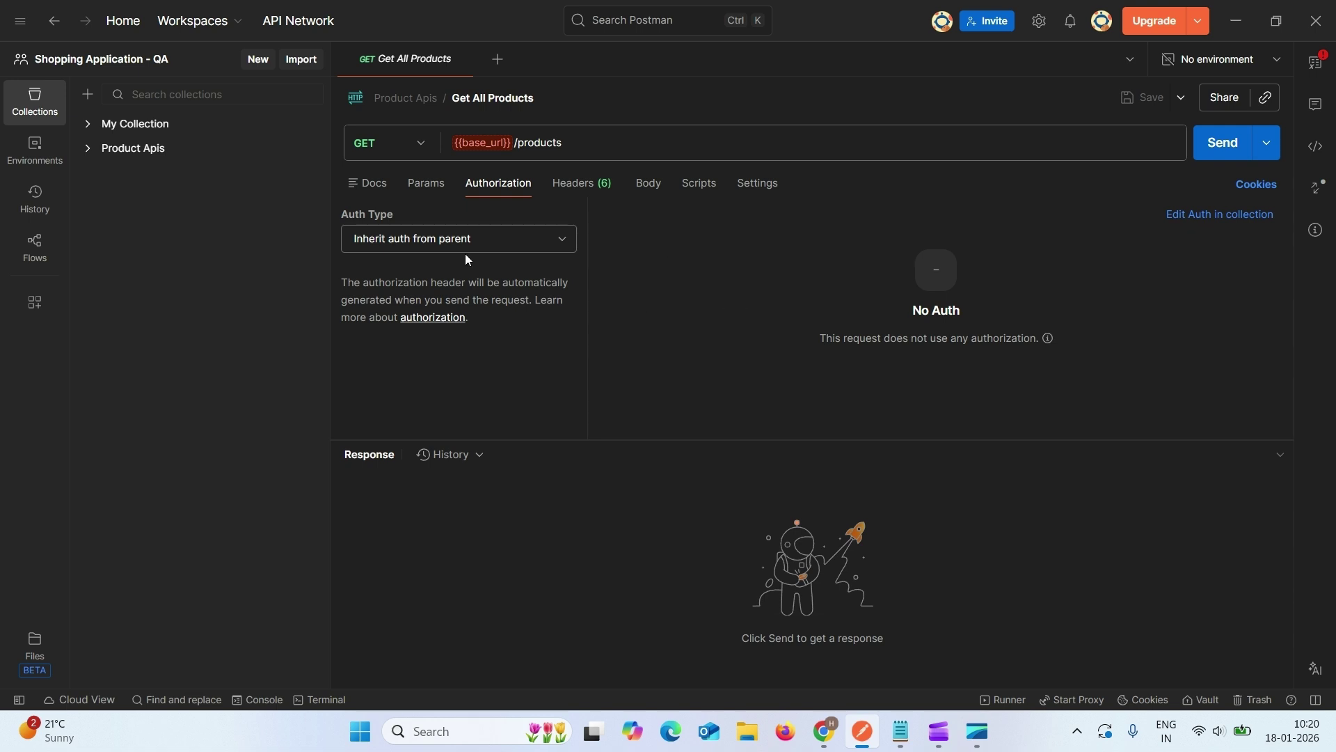
{"action": "left_click", "coordinate": [88, 98]}
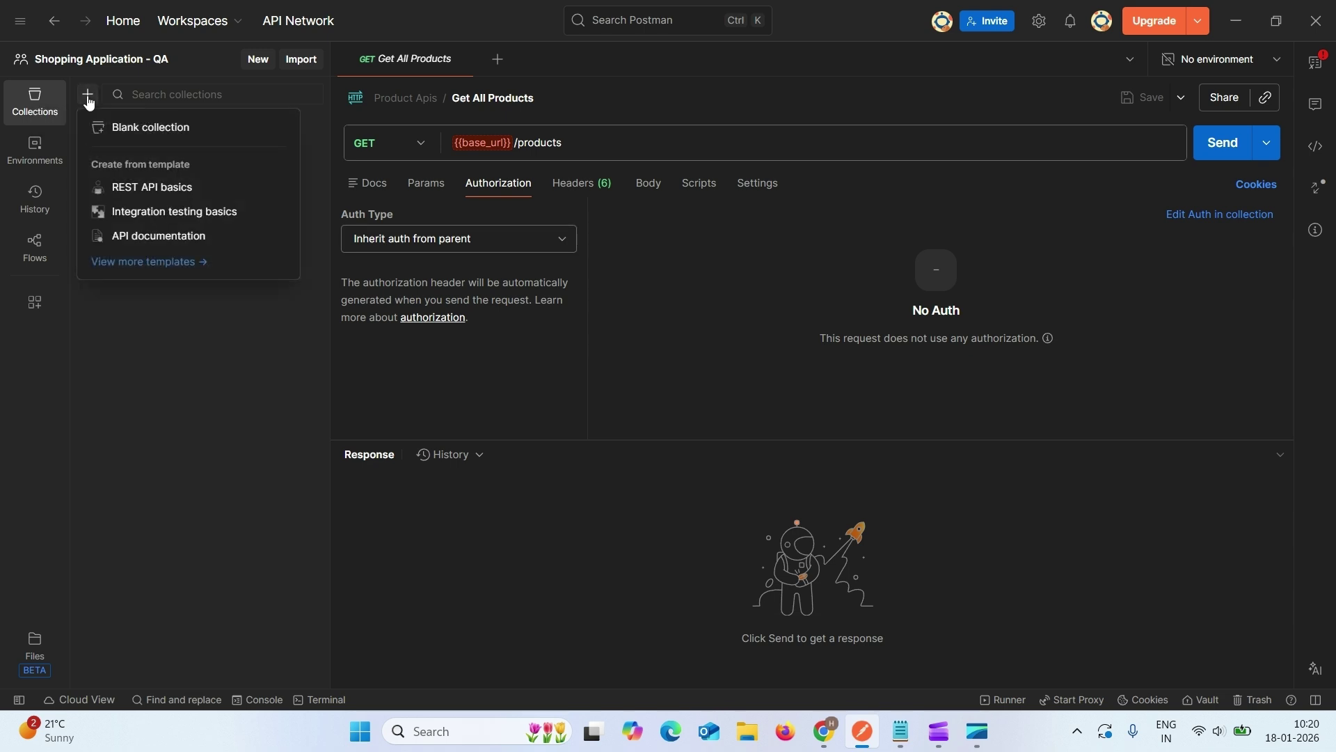
{"action": "left_click", "coordinate": [165, 129]}
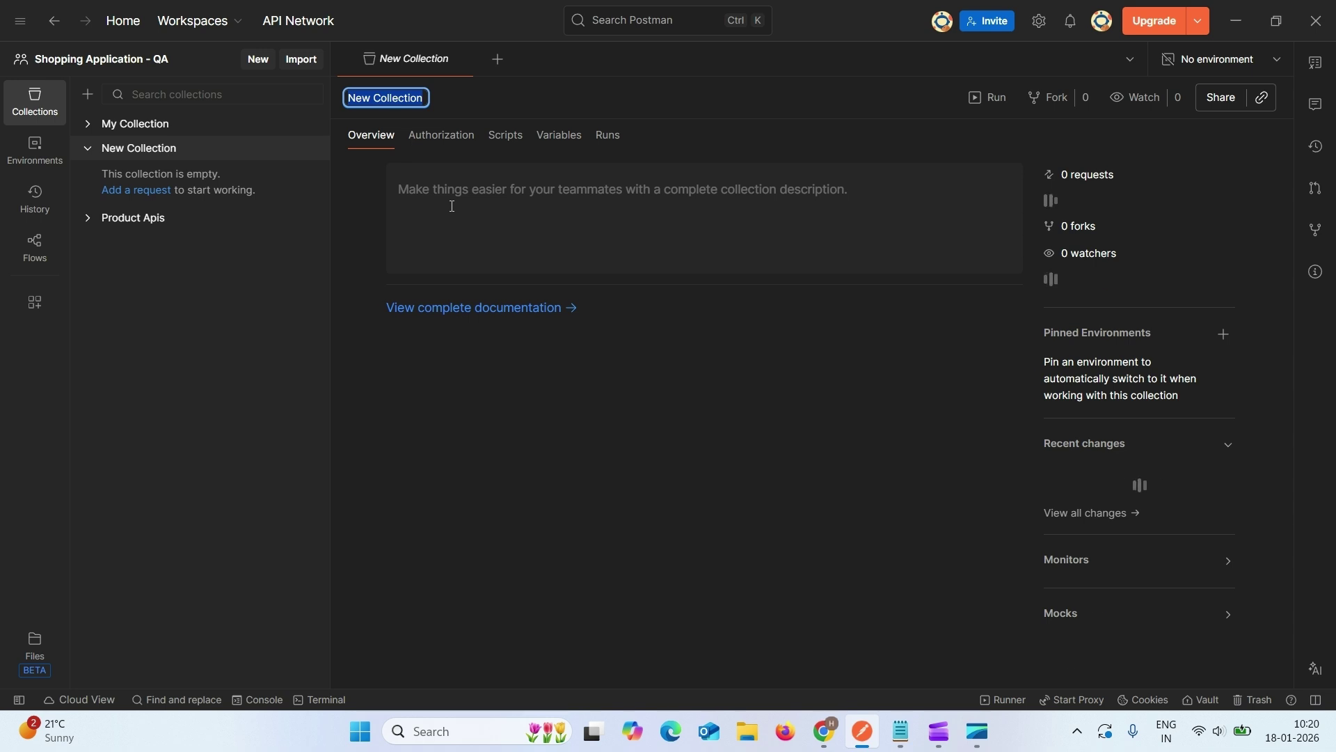
{"action": "key", "text": "BackSpace"}
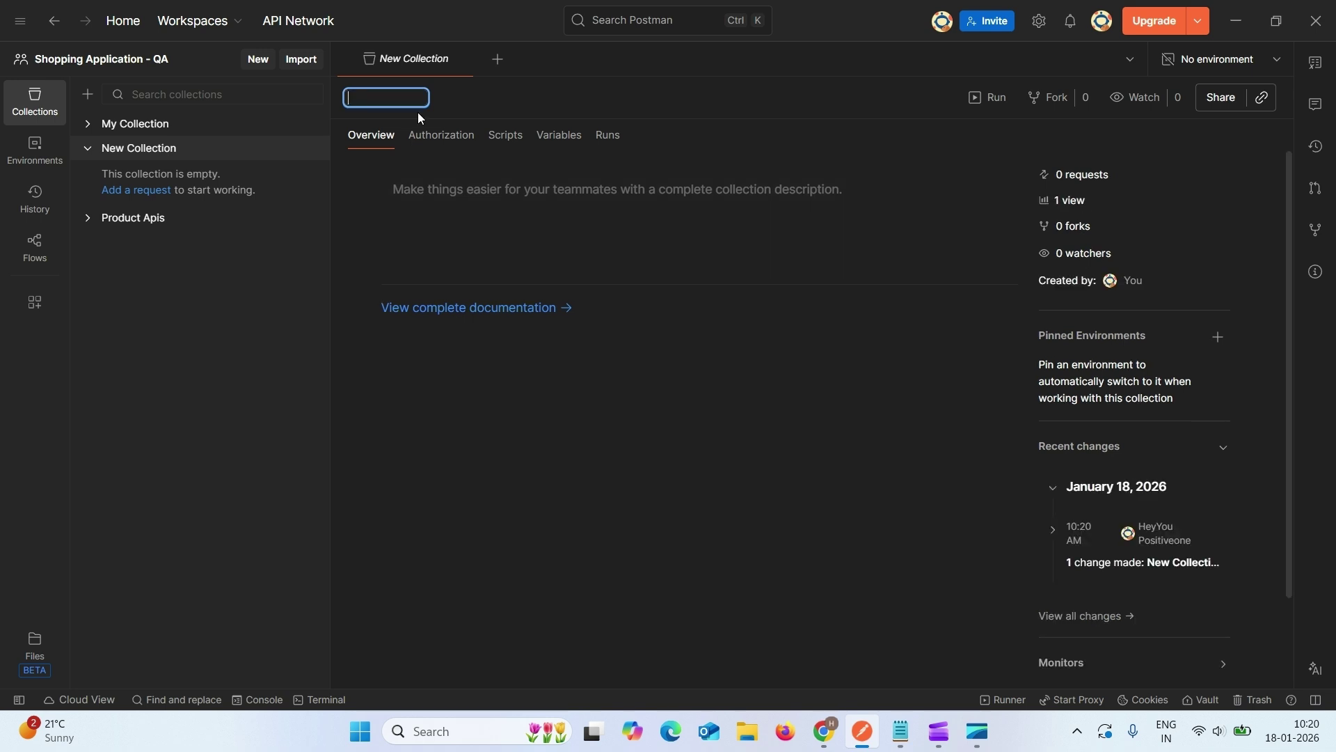
{"action": "type", "text": "d"}
{"action": "key", "text": "BackSpace"}
{"action": "type", "text": "DUMMY JSON"}
{"action": "left_click", "coordinate": [610, 412]}
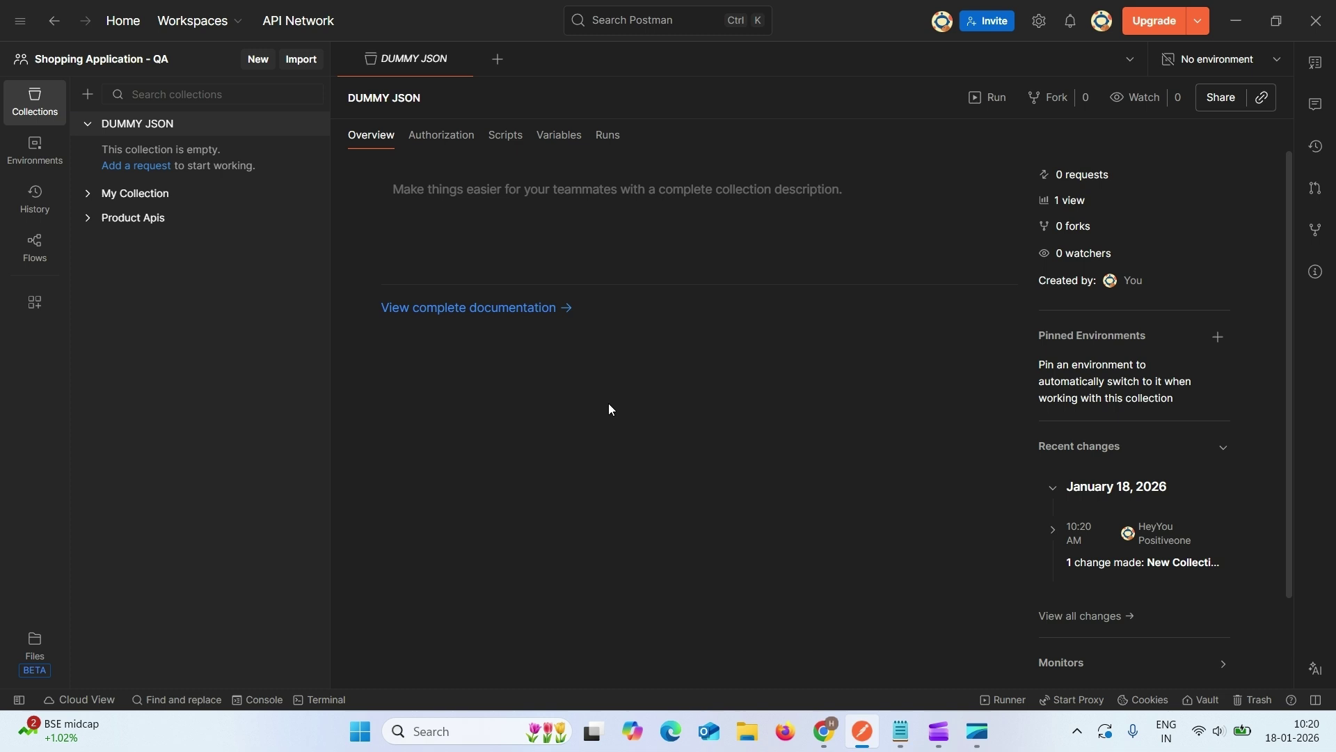
{"action": "left_click", "coordinate": [1277, 60]}
{"action": "left_click", "coordinate": [944, 303]}
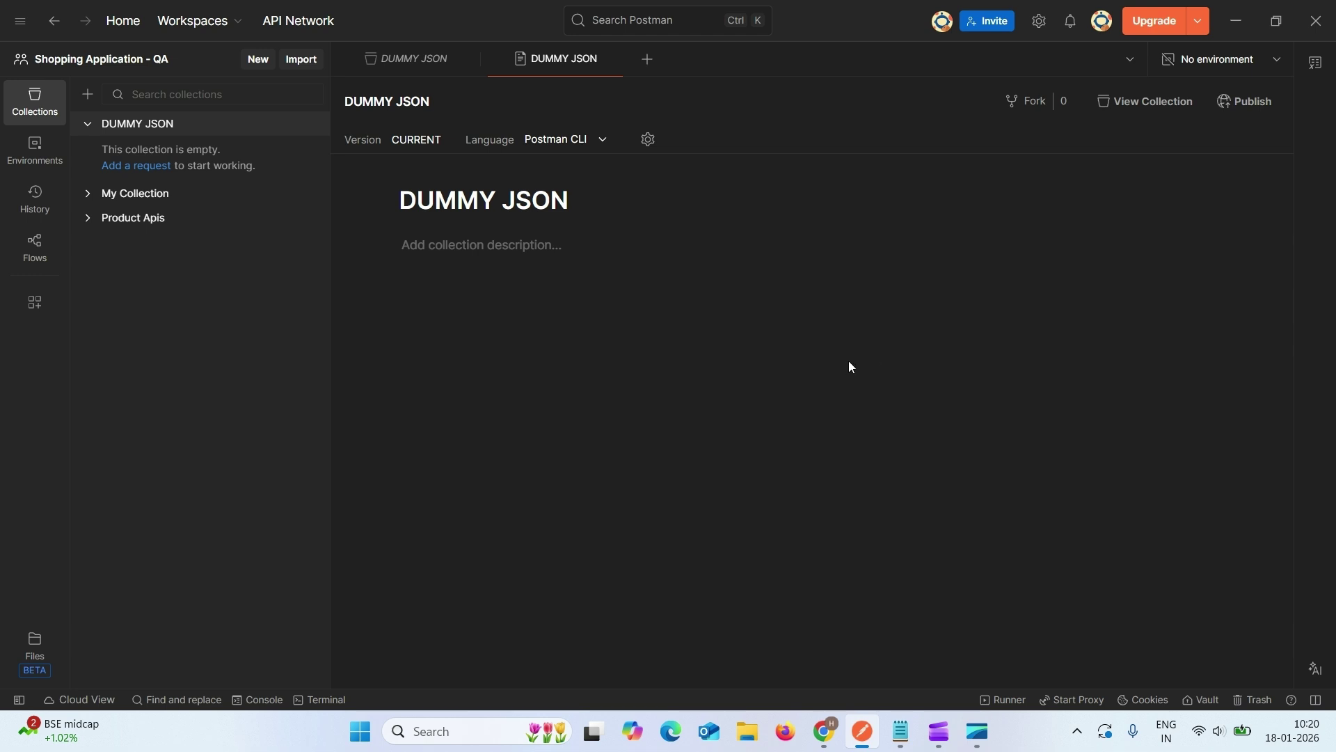
Step: Add a request named "Login - Generate Access Token" to the DUMMY JSON collection
{"action": "left_click", "coordinate": [153, 166]}
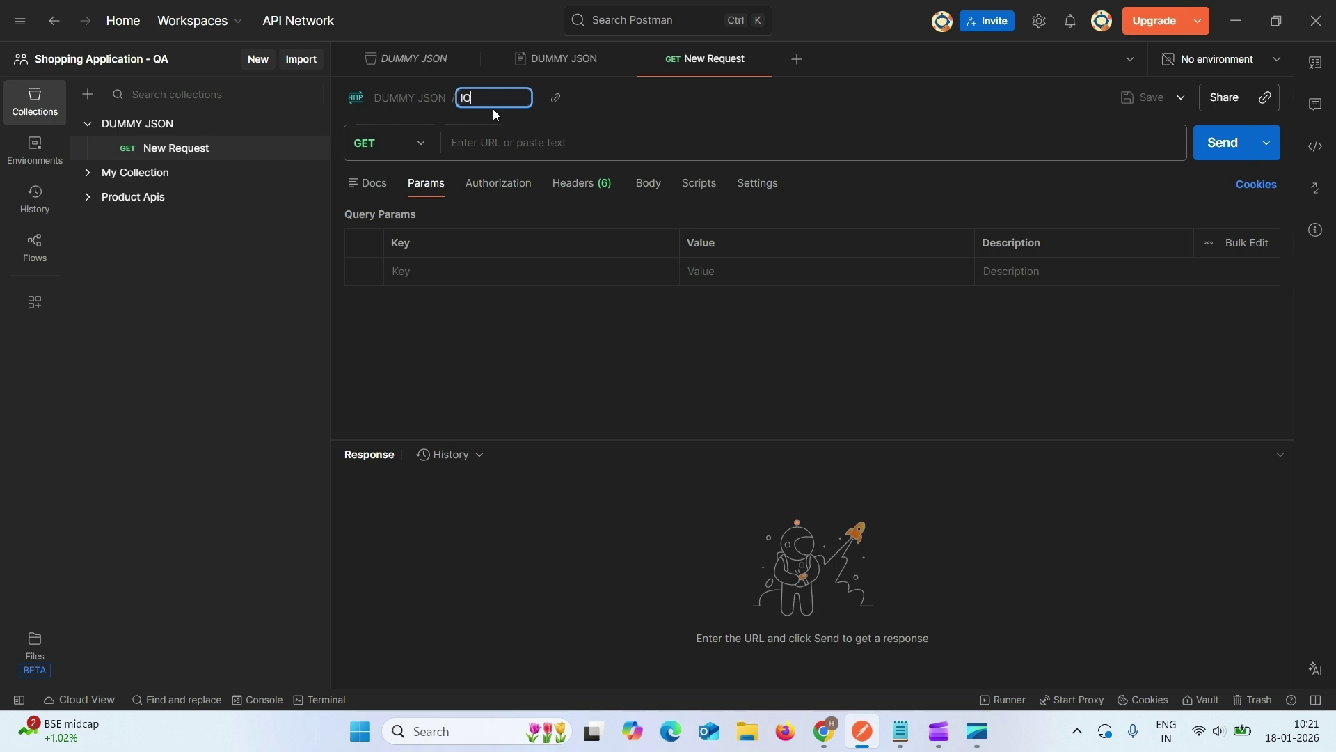
{"action": "key", "text": "Caps_Lock"}
{"action": "type", "text": "nerate Access "}
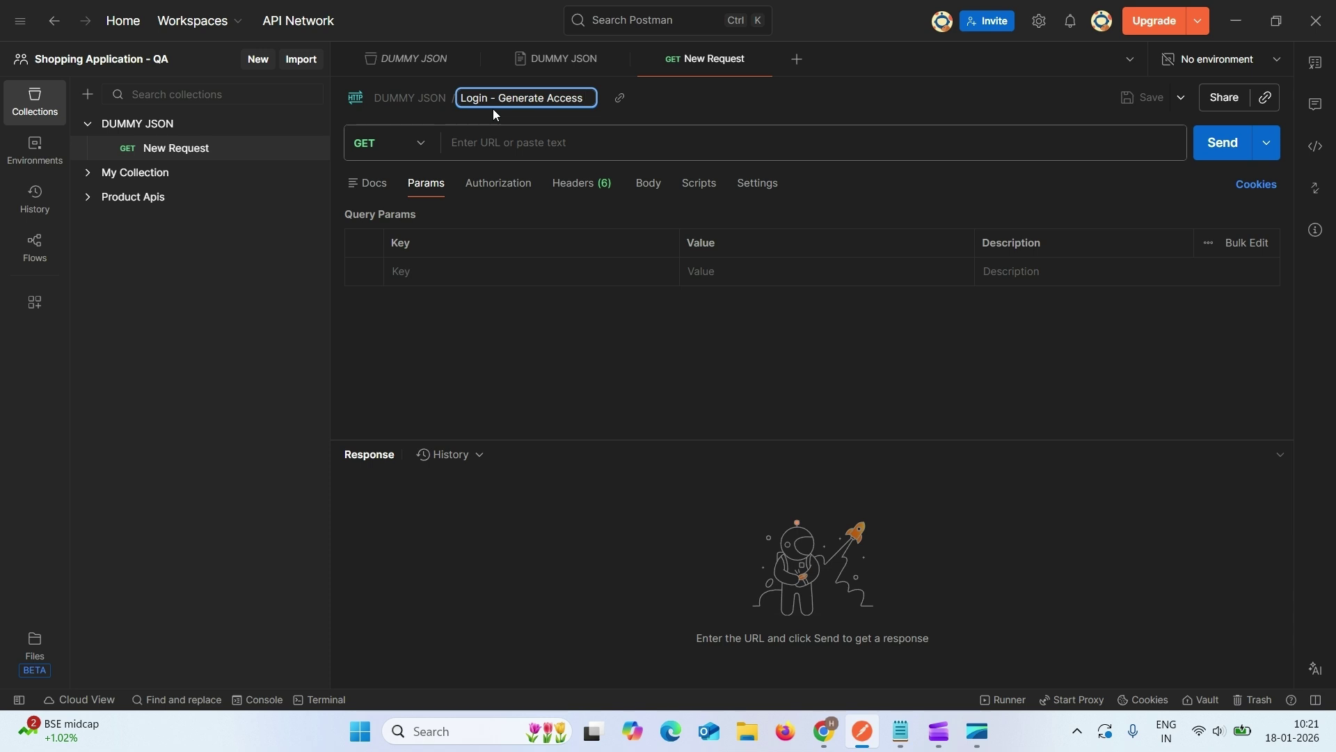
{"action": "type", "text": "Token"}
{"action": "key", "text": "Return"}
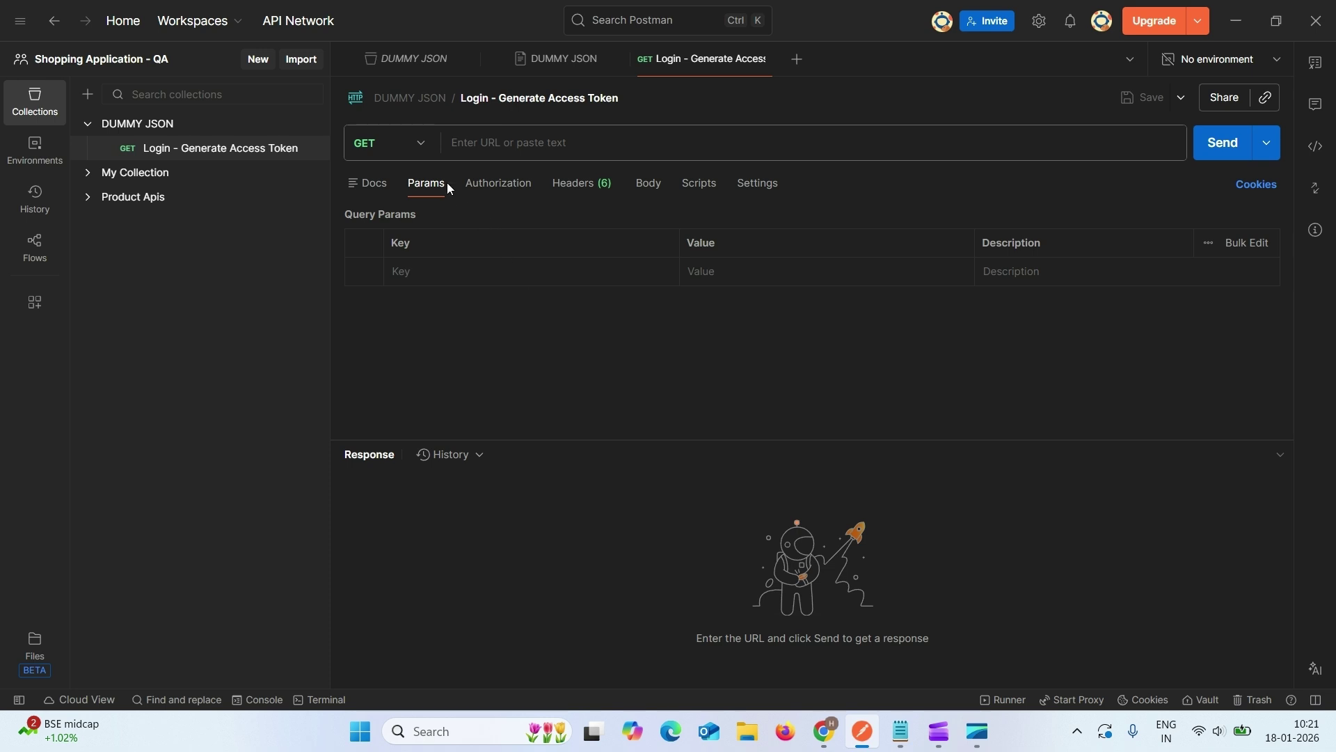
{"action": "left_click", "coordinate": [428, 158]}
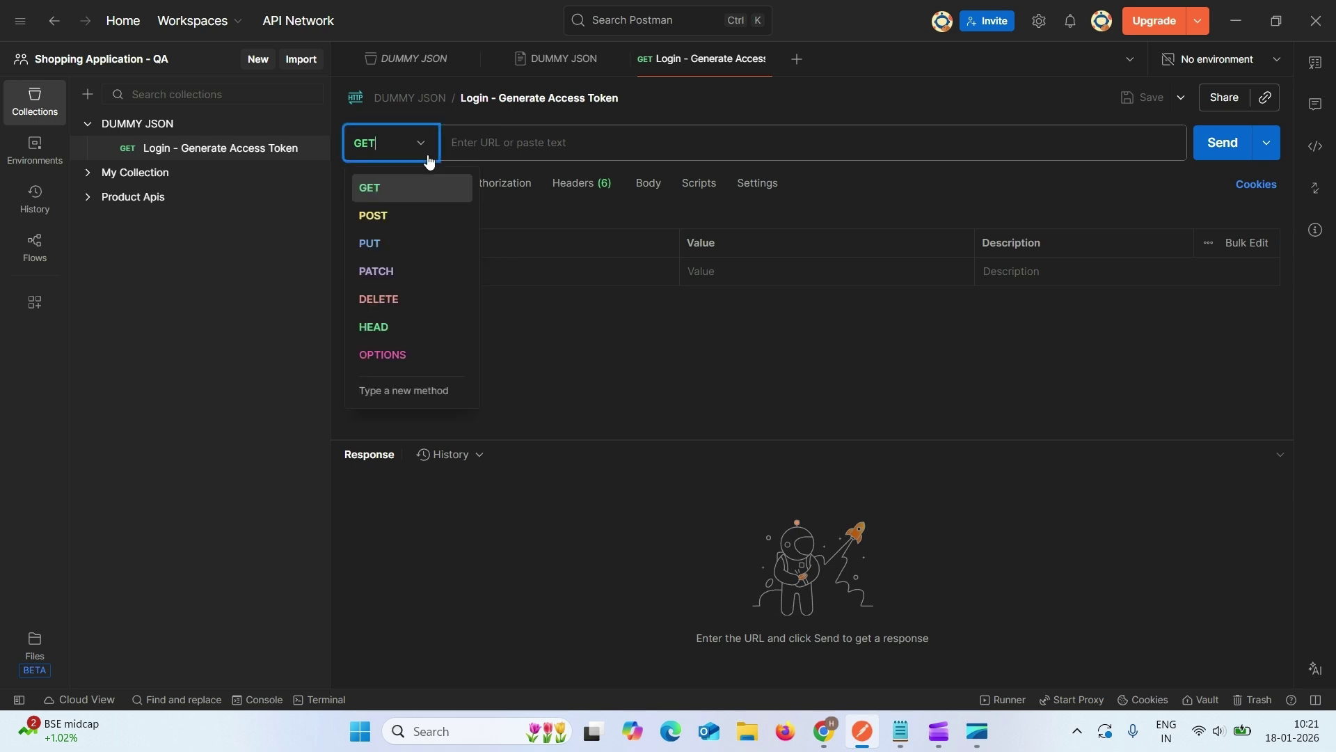
{"action": "left_click", "coordinate": [385, 221]}
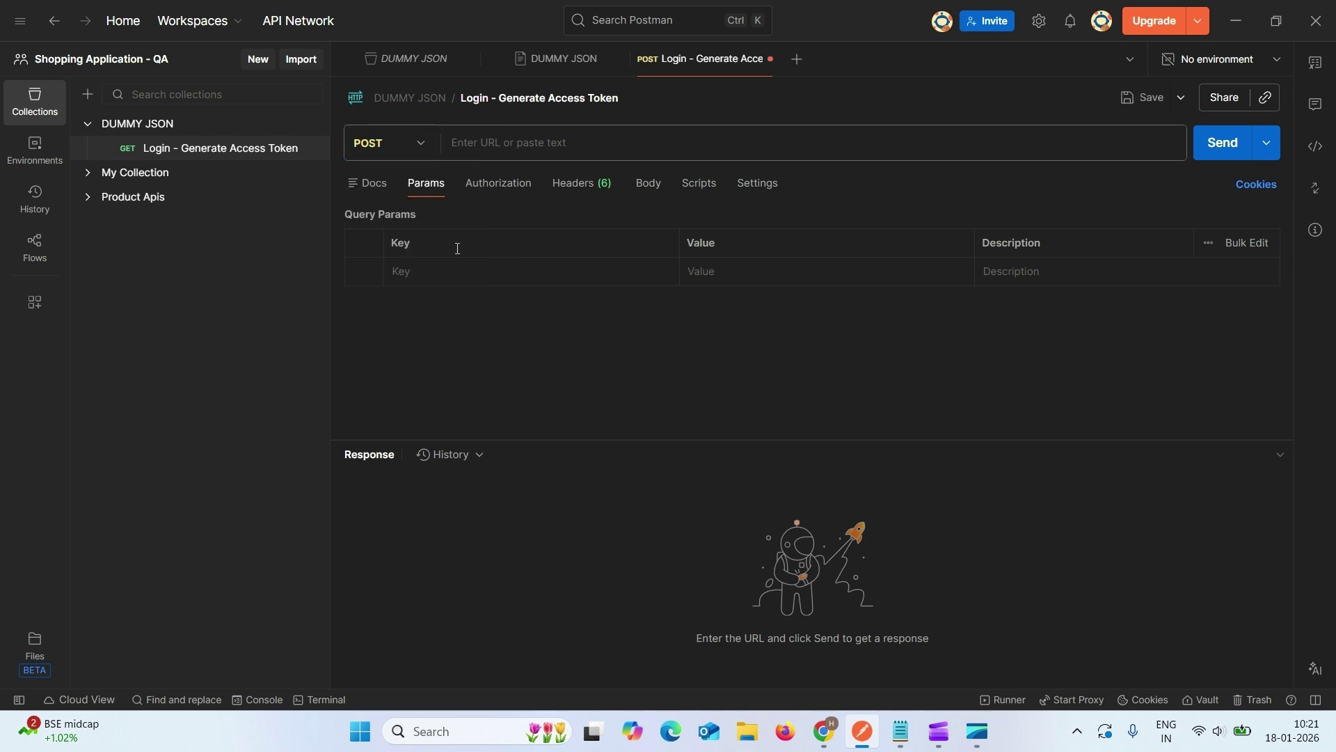
{"action": "left_click", "coordinate": [900, 731]}
{"action": "left_click", "coordinate": [245, 171]}
{"action": "left_click_drag", "start_coordinate": [245, 170], "coordinate": [1, 180]}
{"action": "key", "text": "ctrl+c"}
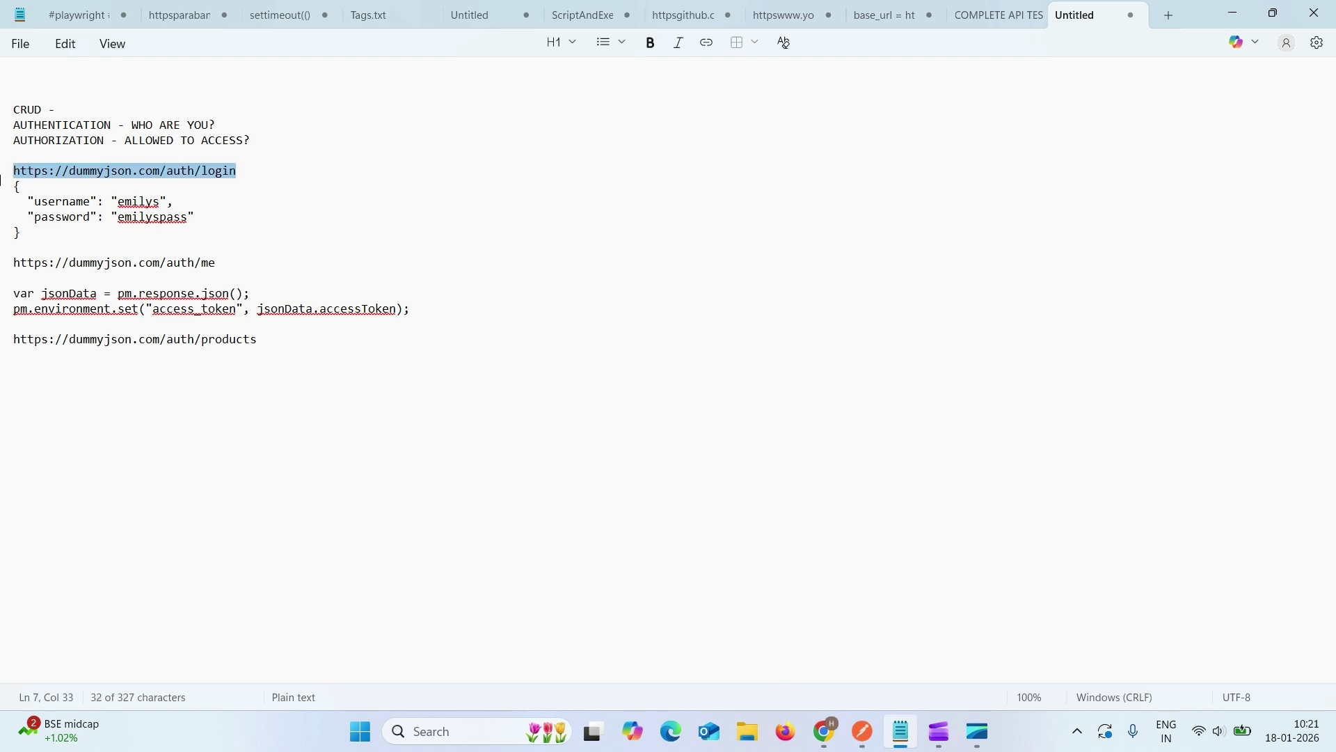
{"action": "left_click", "coordinate": [869, 737]}
{"action": "left_click", "coordinate": [519, 147]}
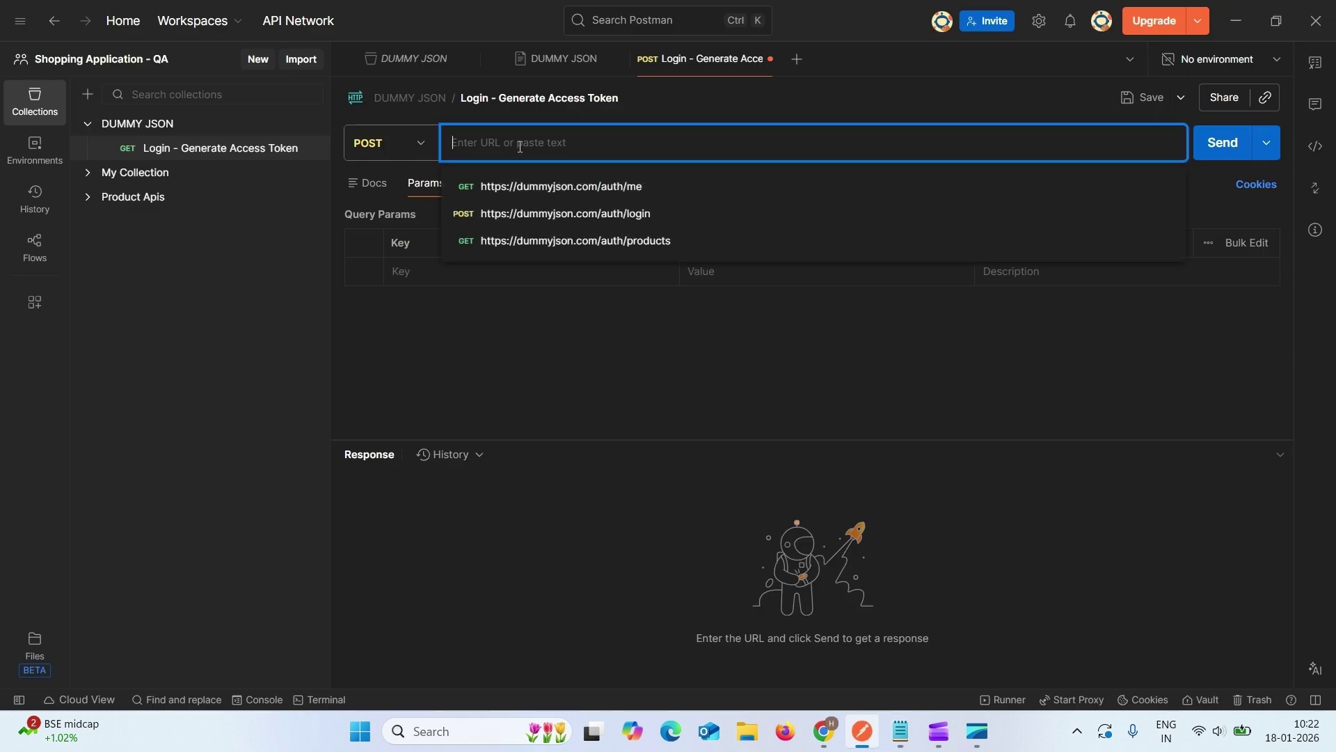
{"action": "key", "text": "ctrl+v"}
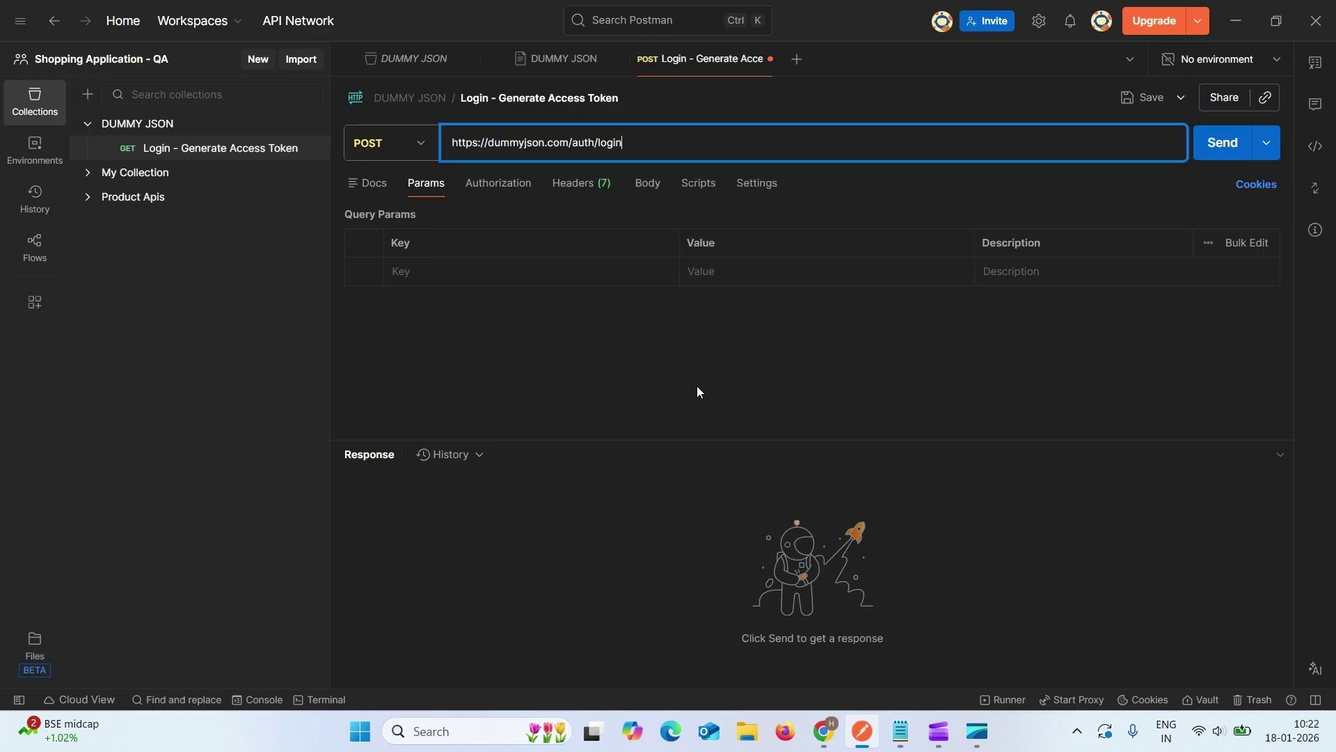
Step: Set the login request's body to raw JSON with the username and password fields copied from the Notepad notes
{"action": "left_click", "coordinate": [689, 379]}
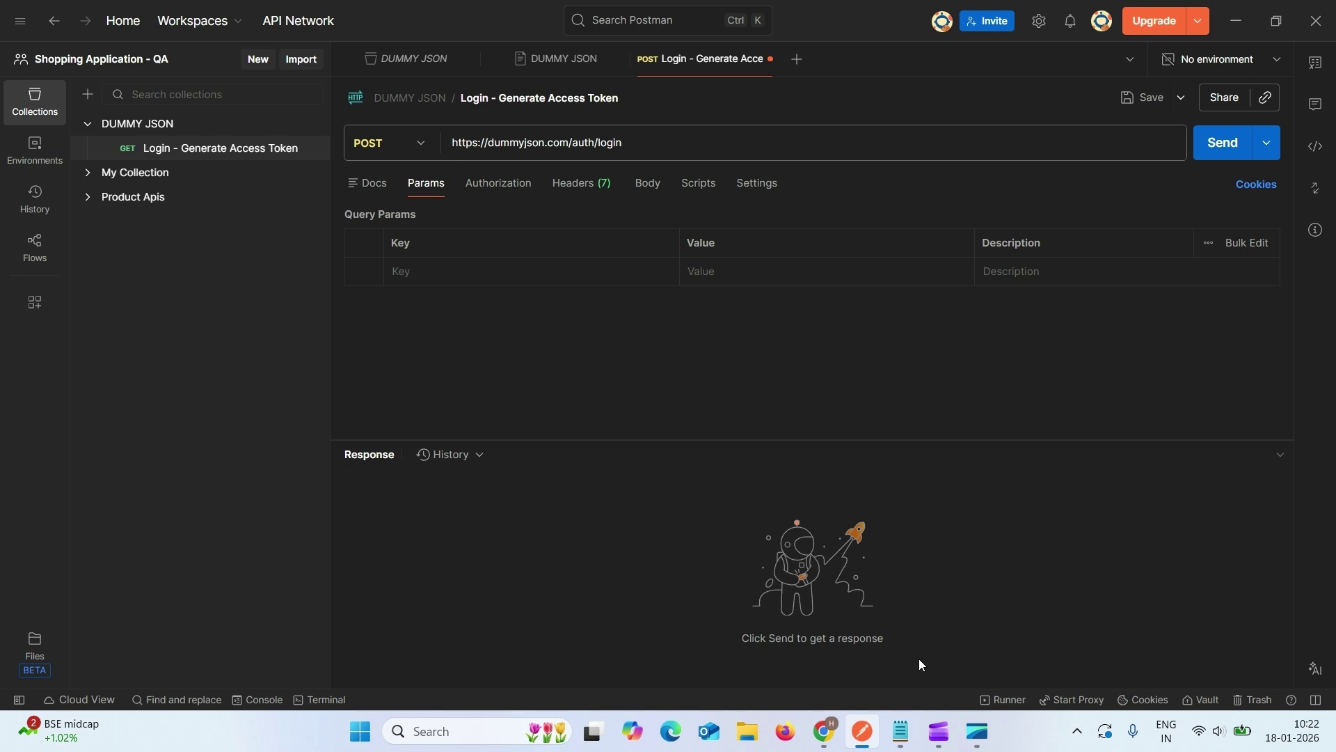
{"action": "left_click", "coordinate": [901, 731]}
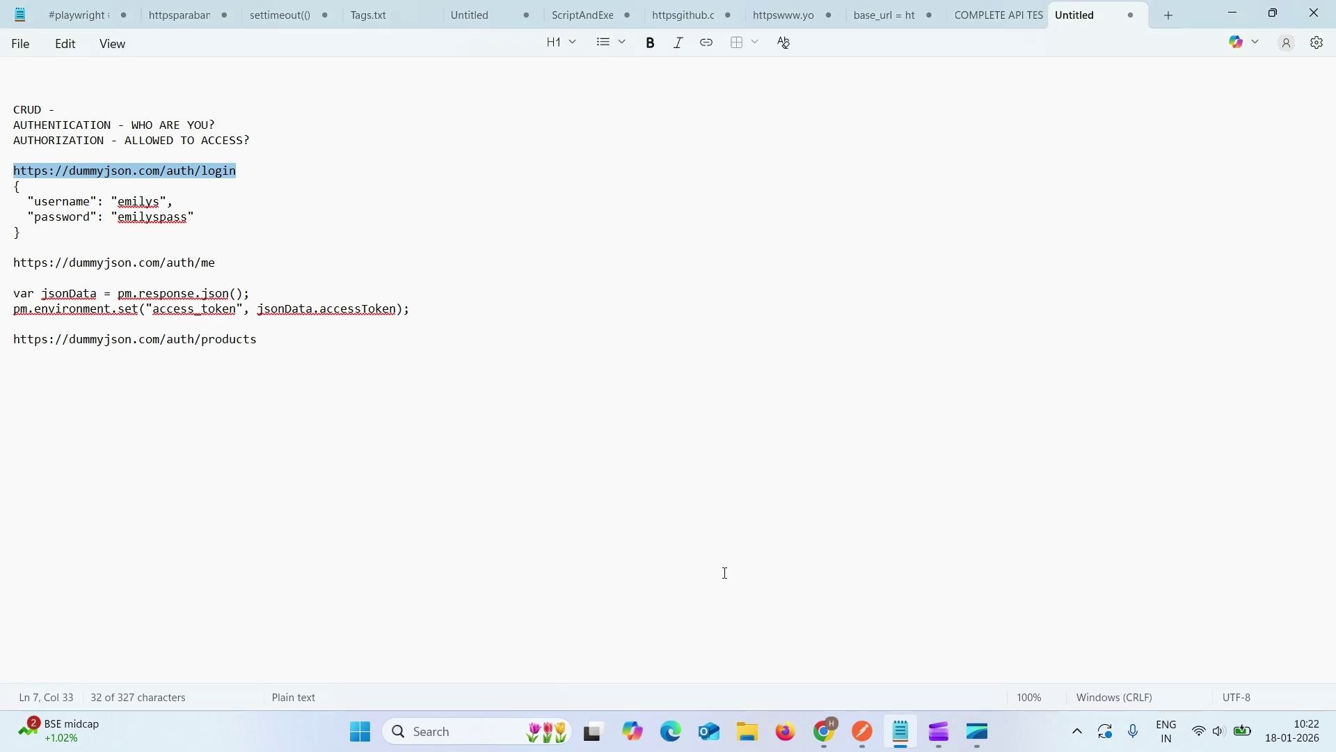
{"action": "left_click_drag", "start_coordinate": [34, 224], "coordinate": [2, 186]}
{"action": "key", "text": "ctrl+c"}
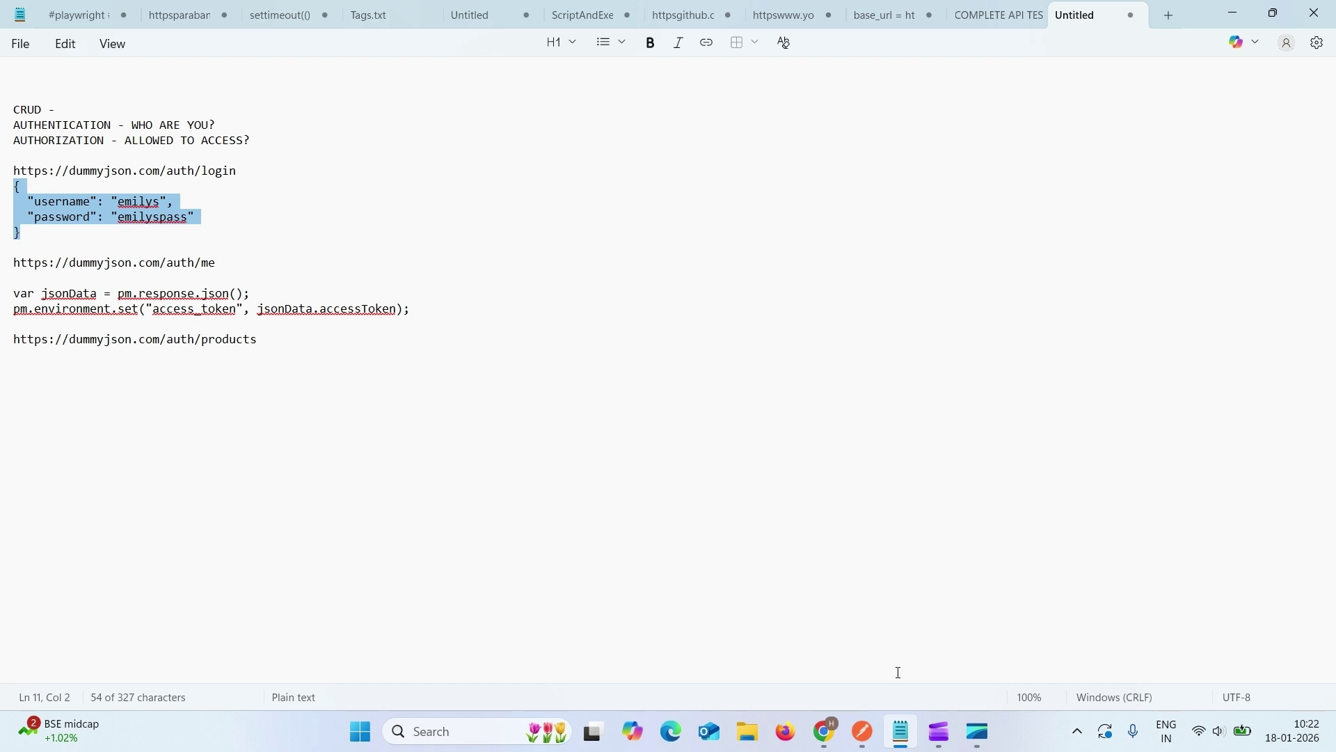
{"action": "left_click", "coordinate": [826, 740]}
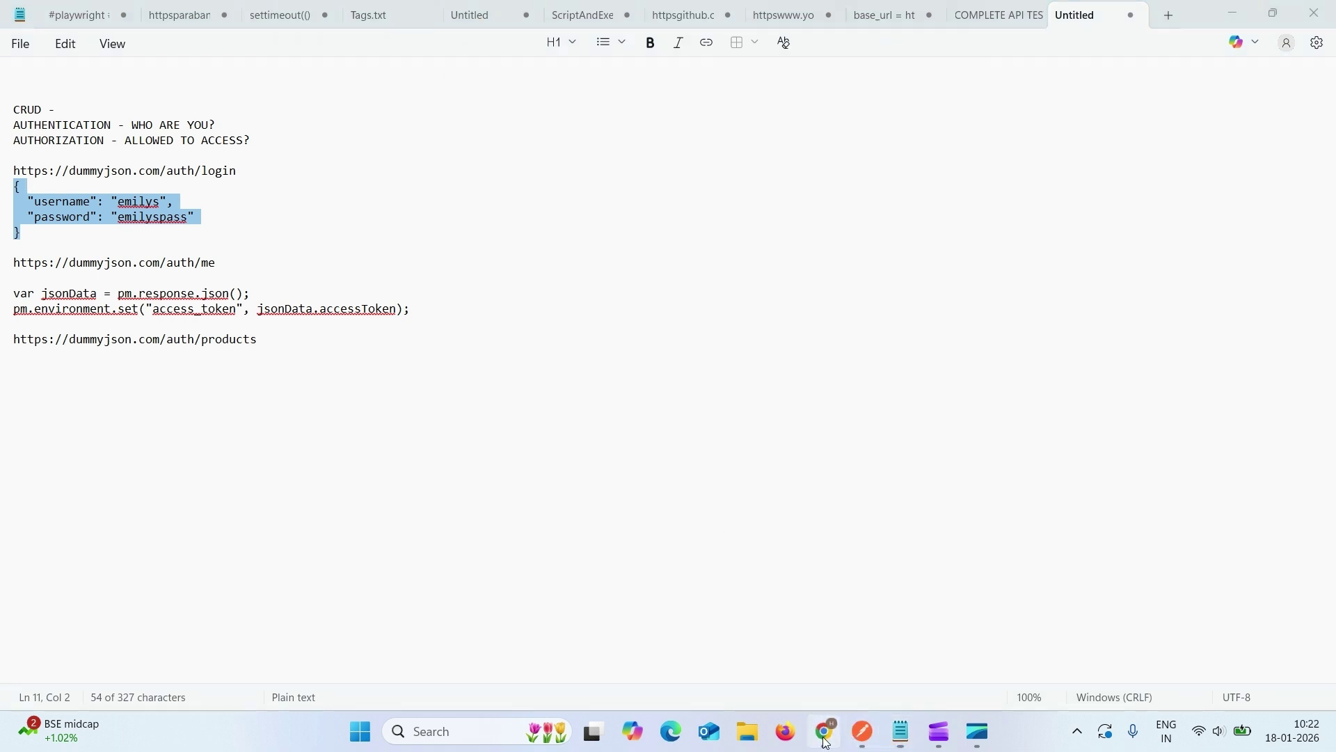
{"action": "left_click", "coordinate": [863, 732]}
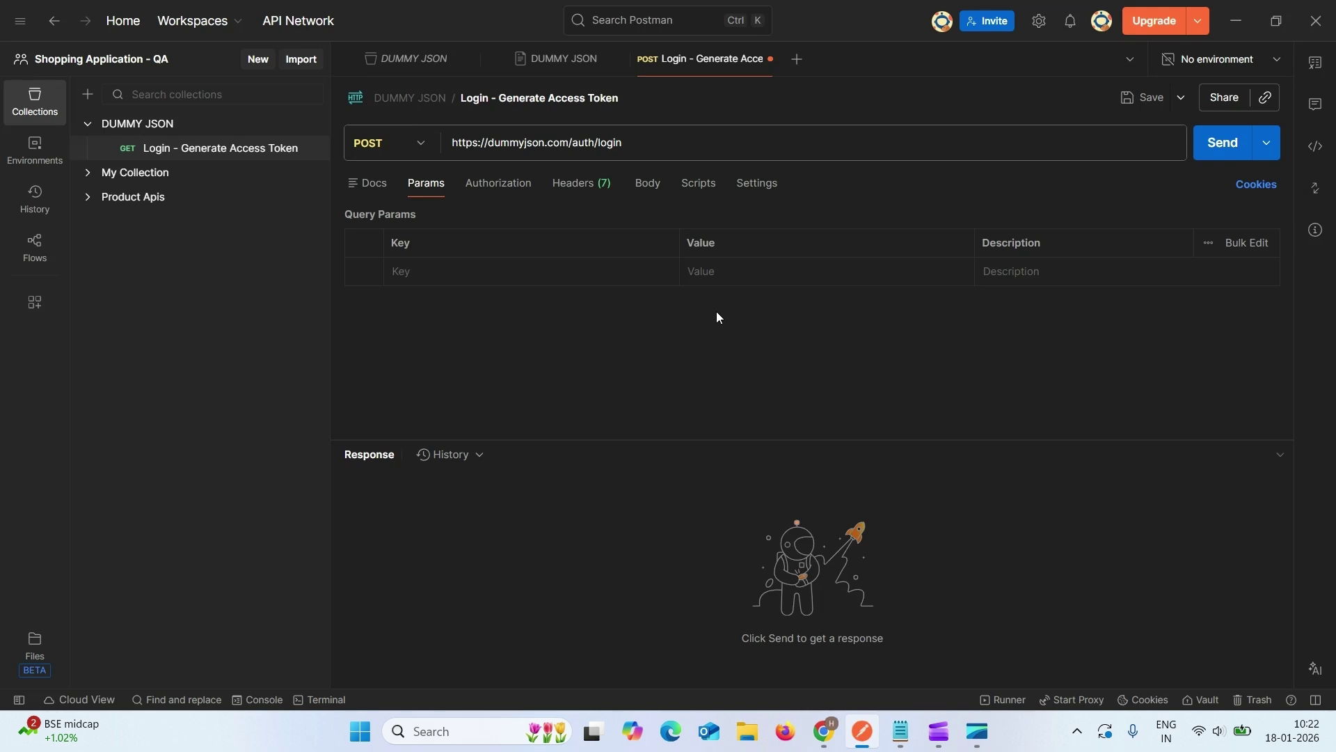
{"action": "left_click", "coordinate": [652, 185]}
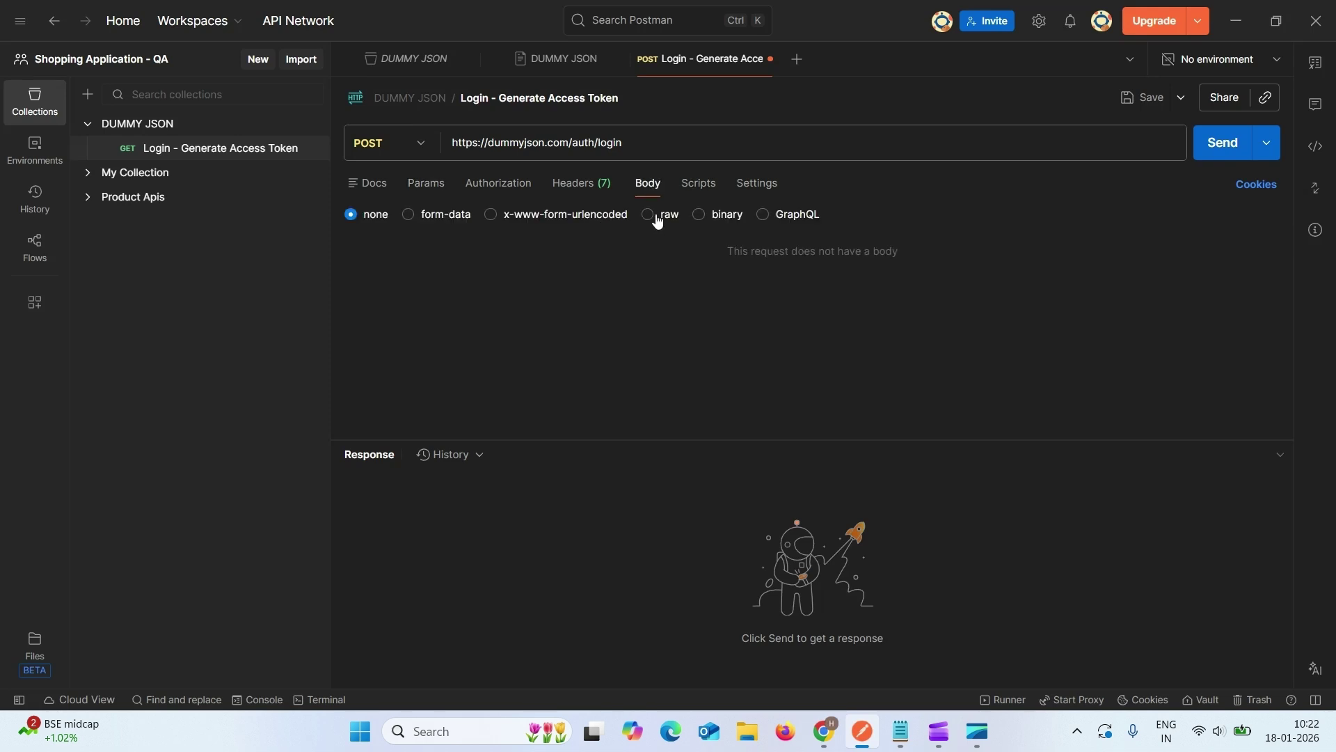
{"action": "left_click", "coordinate": [649, 215]}
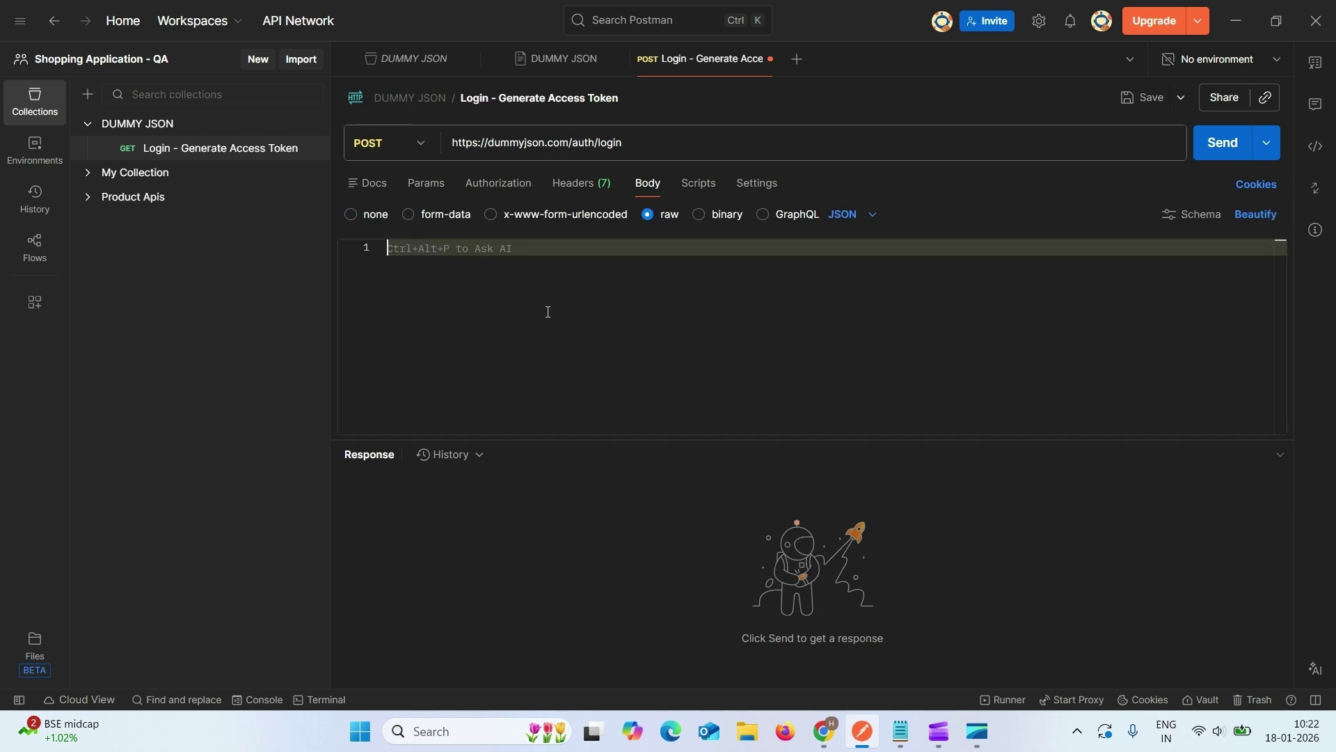
{"action": "key", "text": "ctrl+v"}
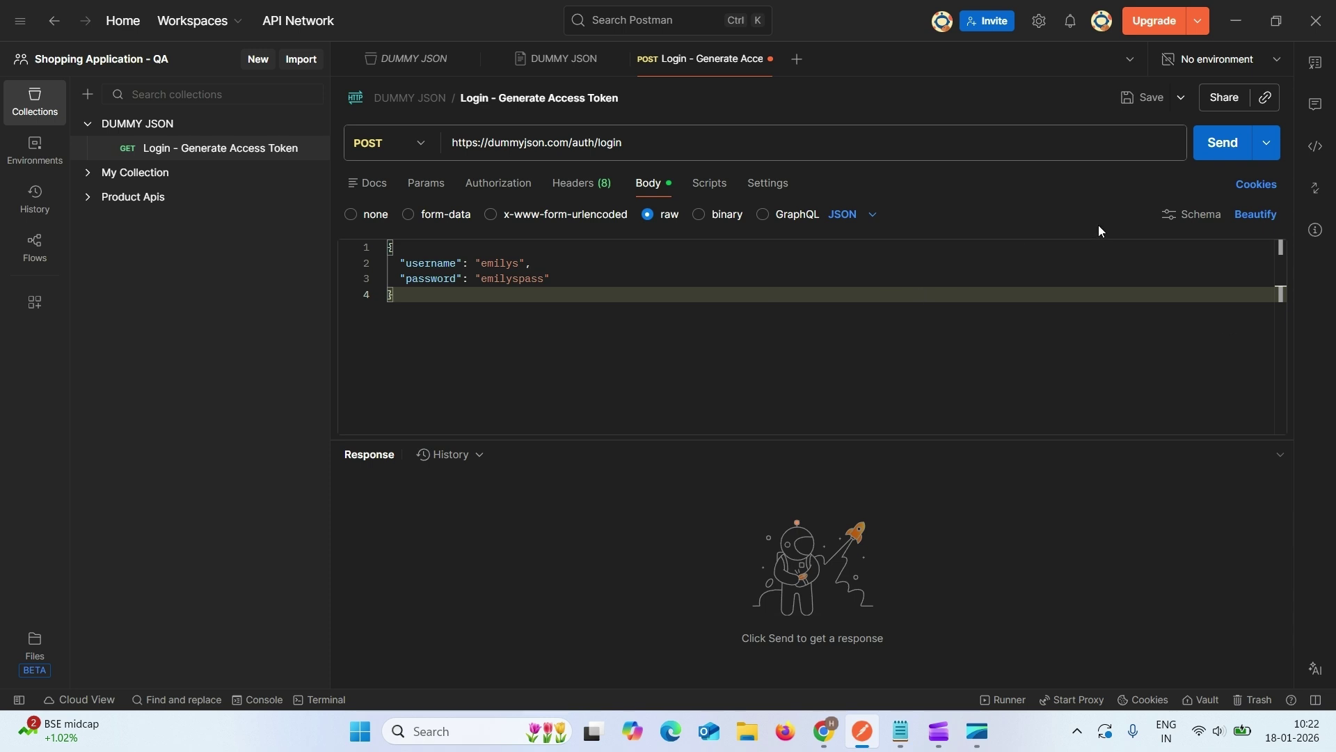
Step: Send the login request to generate the access token, and save the request
{"action": "left_click", "coordinate": [1223, 142]}
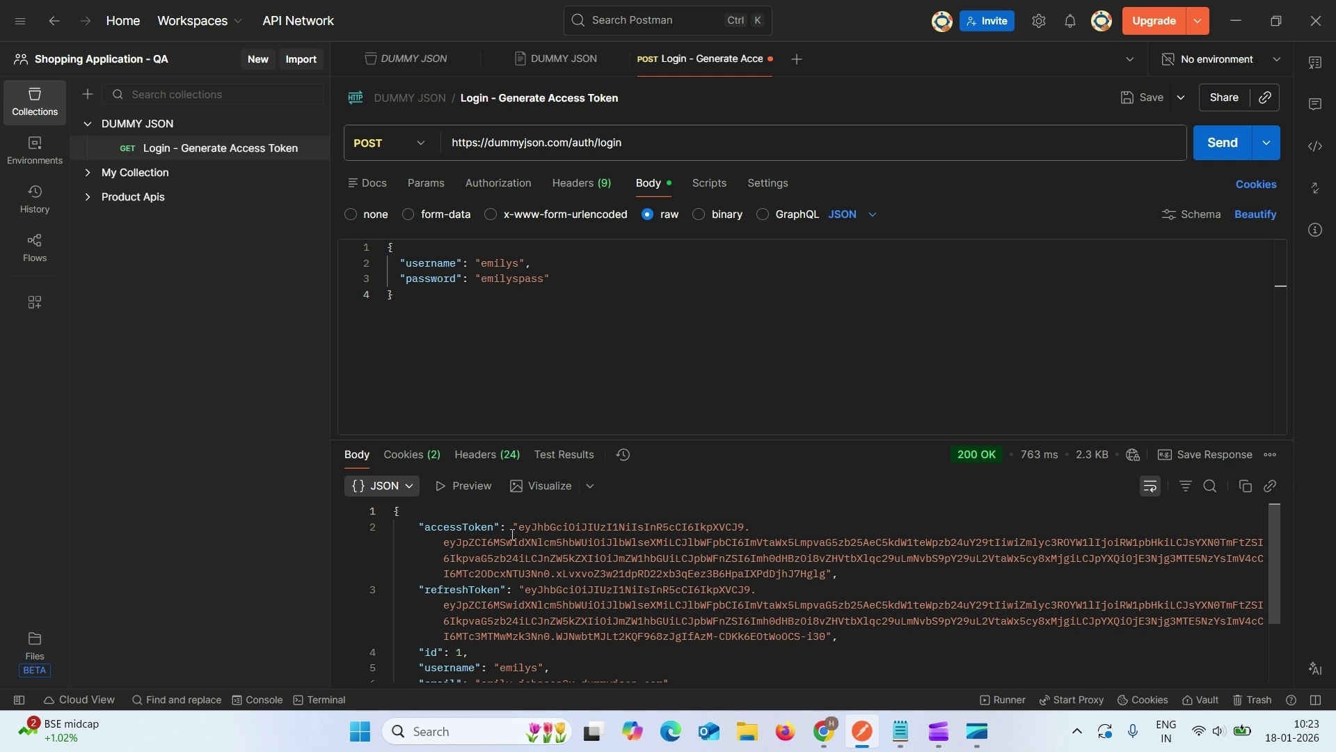
{"action": "left_click", "coordinate": [512, 400]}
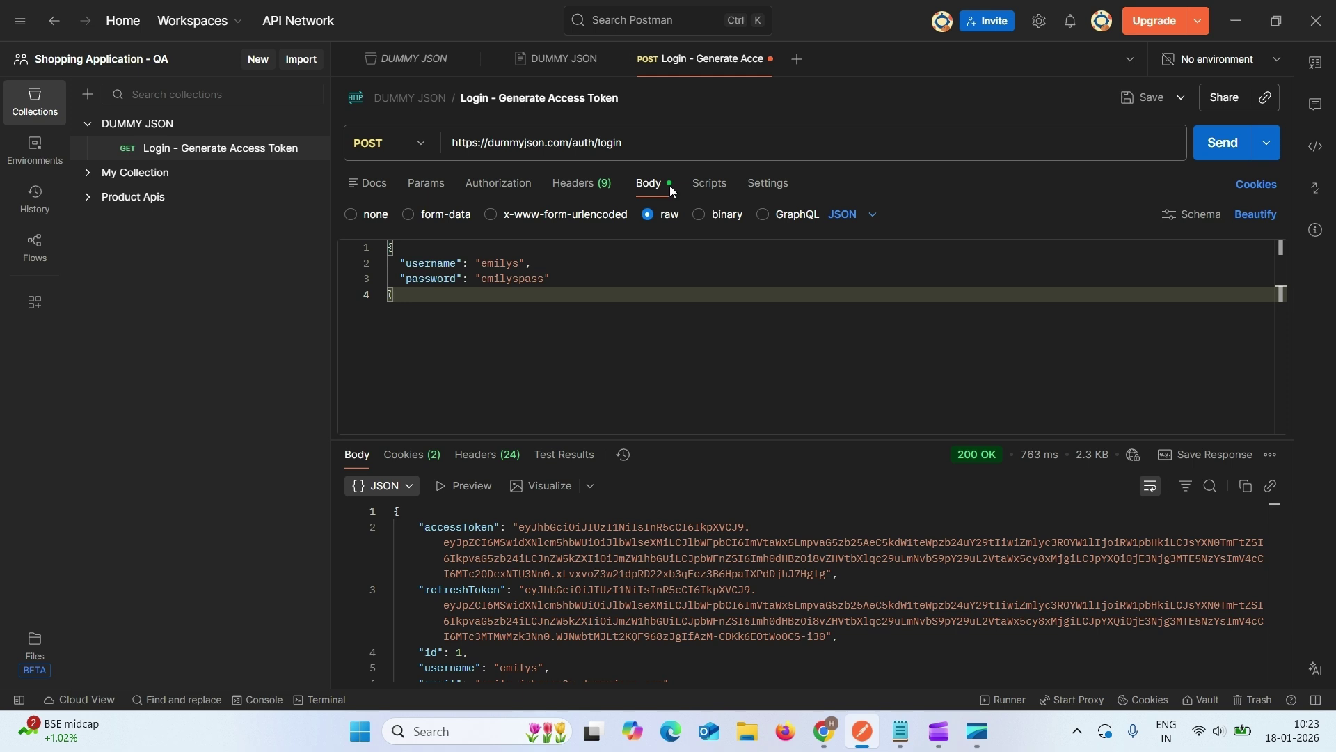
{"action": "left_click", "coordinate": [642, 140]}
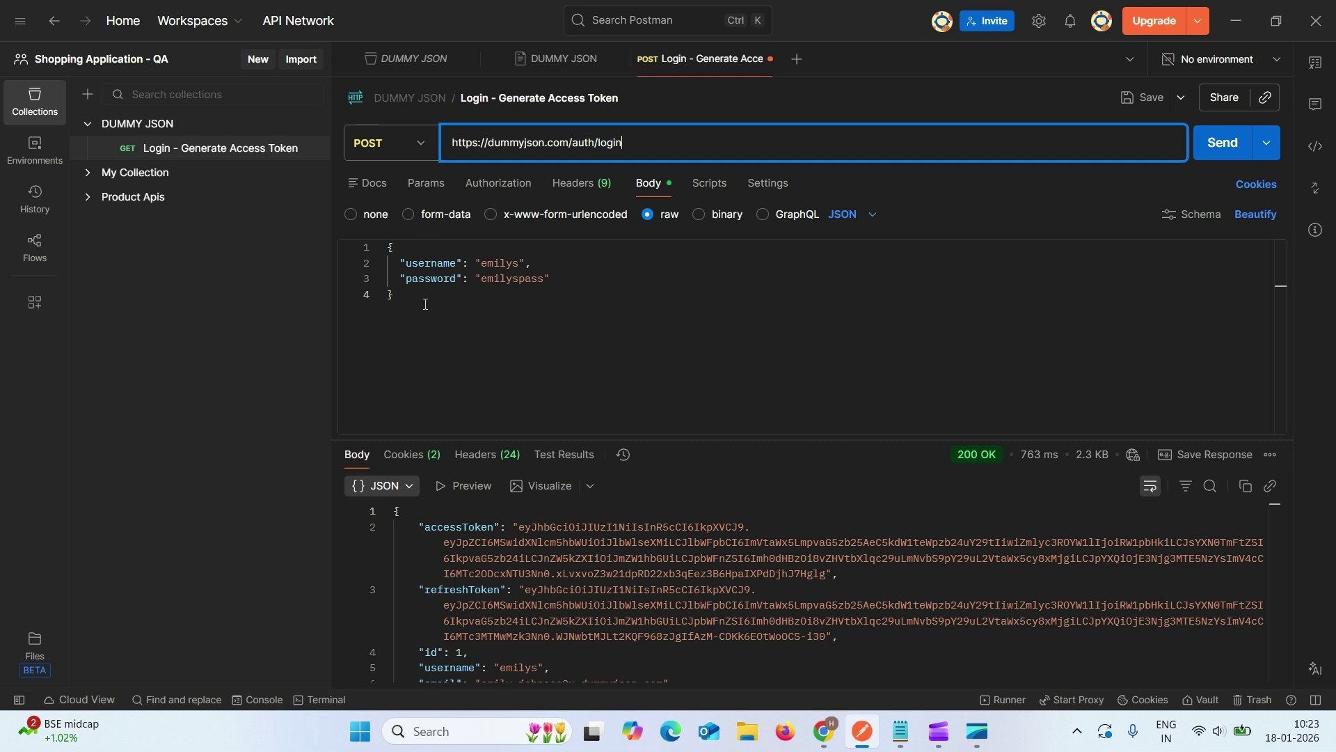
{"action": "left_click", "coordinate": [446, 356]}
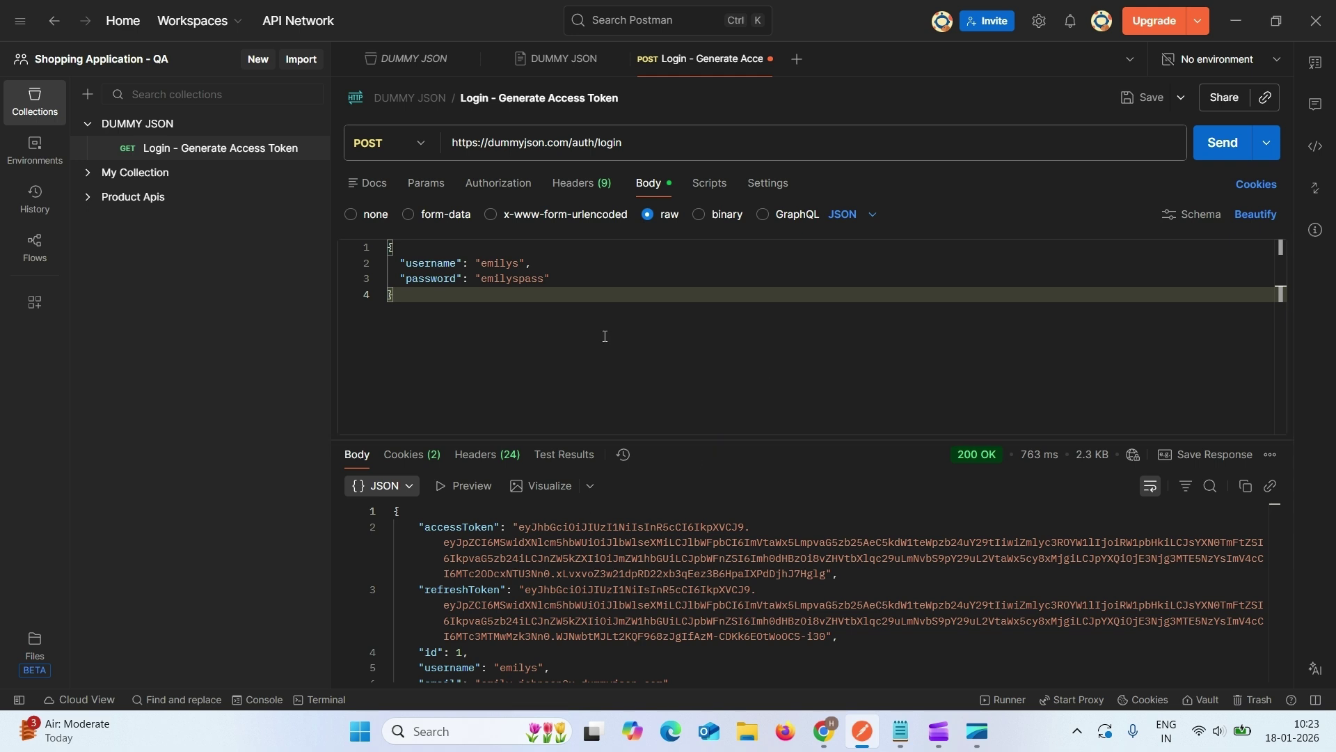
{"action": "key", "text": "ctrl+s"}
Step: Duplicate the Login - Generate Access Token request and open the copy
{"action": "left_click", "coordinate": [313, 149]}
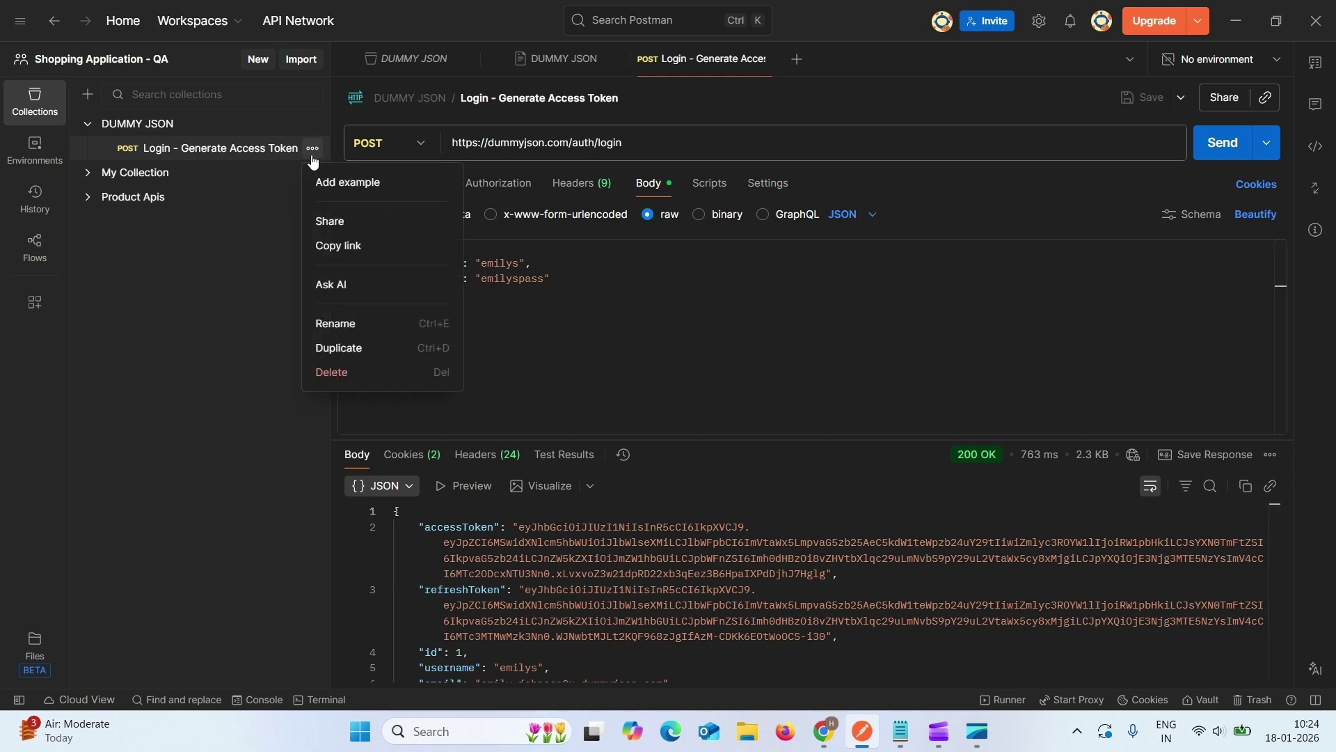
{"action": "left_click", "coordinate": [320, 352]}
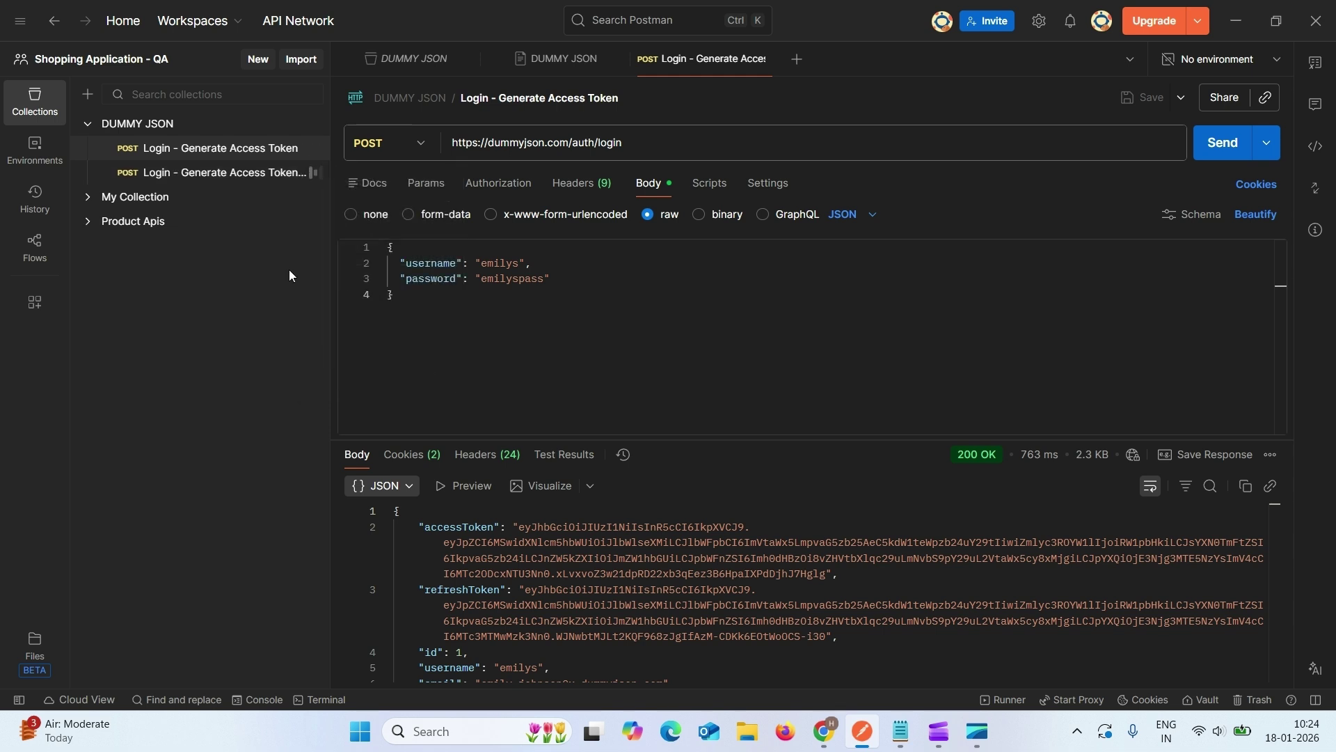
{"action": "left_click", "coordinate": [258, 175]}
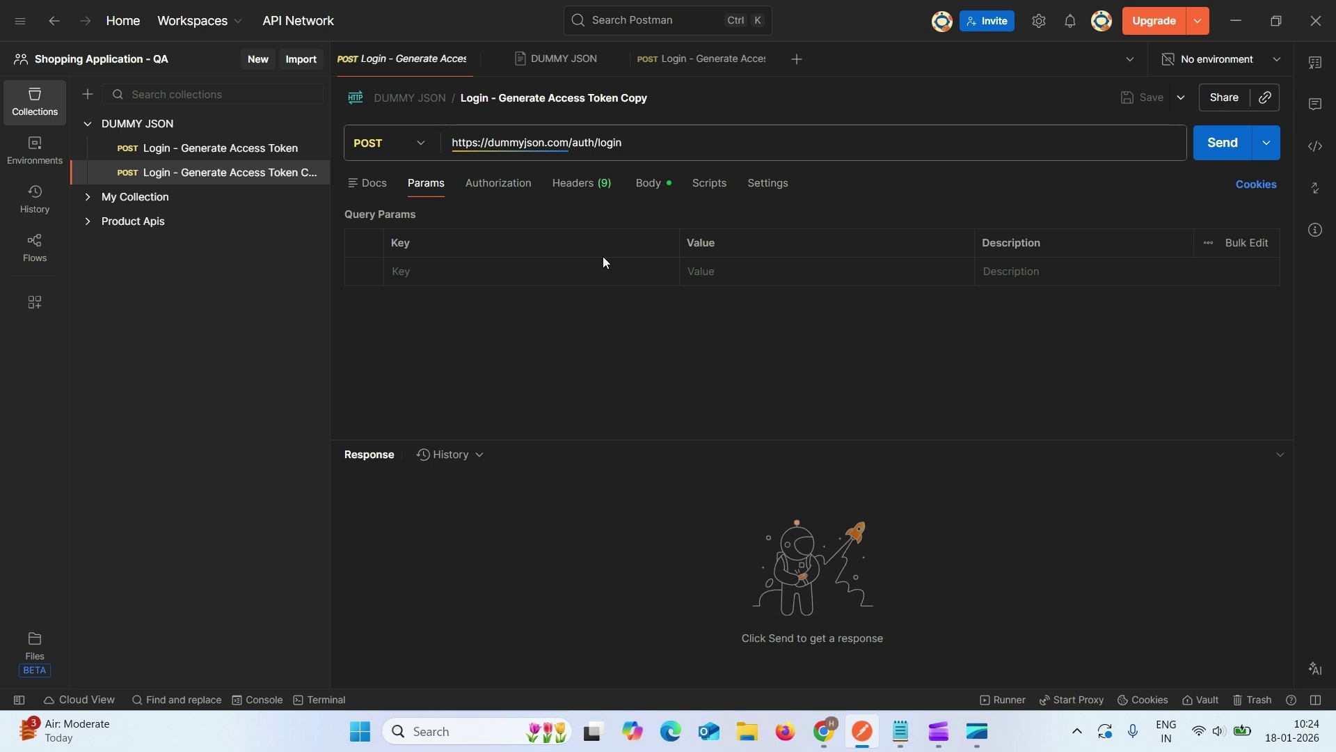
{"action": "left_click", "coordinate": [422, 150]}
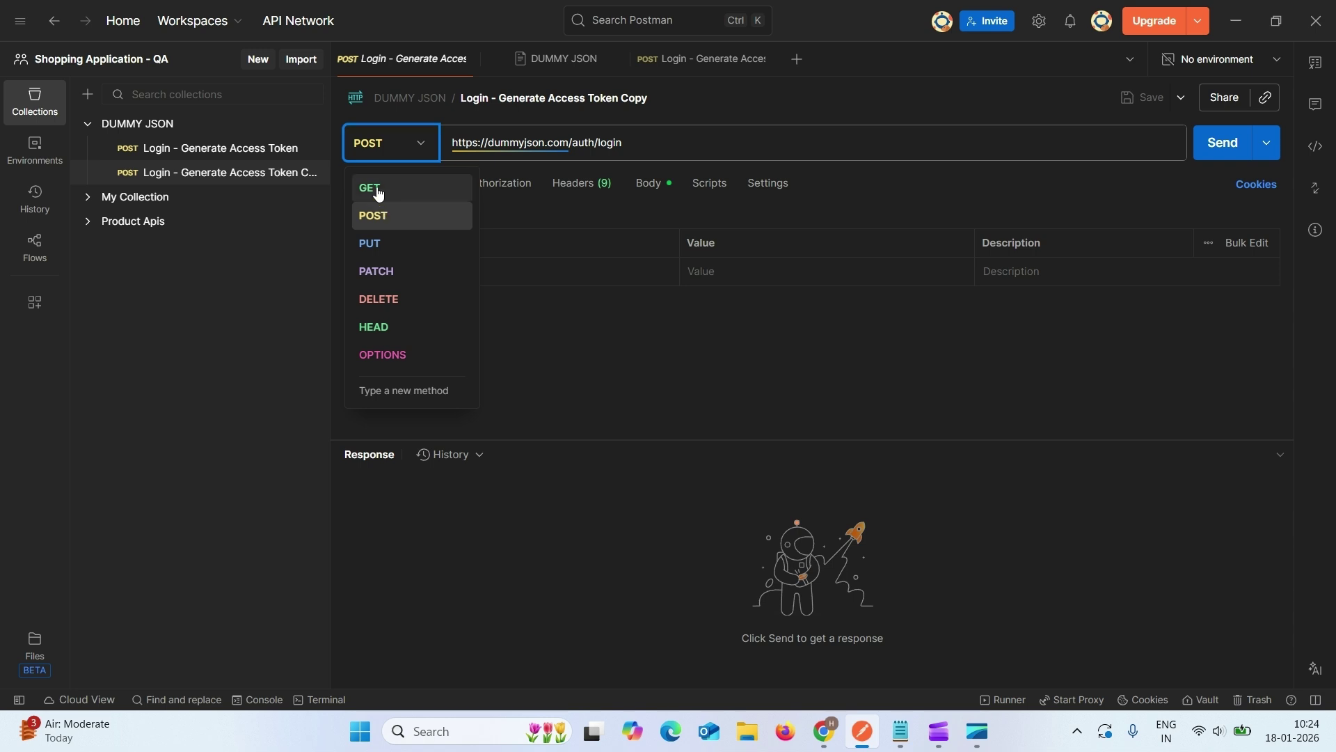
{"action": "key", "text": "alt+Tab"}
{"action": "left_click_drag", "start_coordinate": [216, 263], "coordinate": [2, 264]}
{"action": "key", "text": "ctrl+c"}
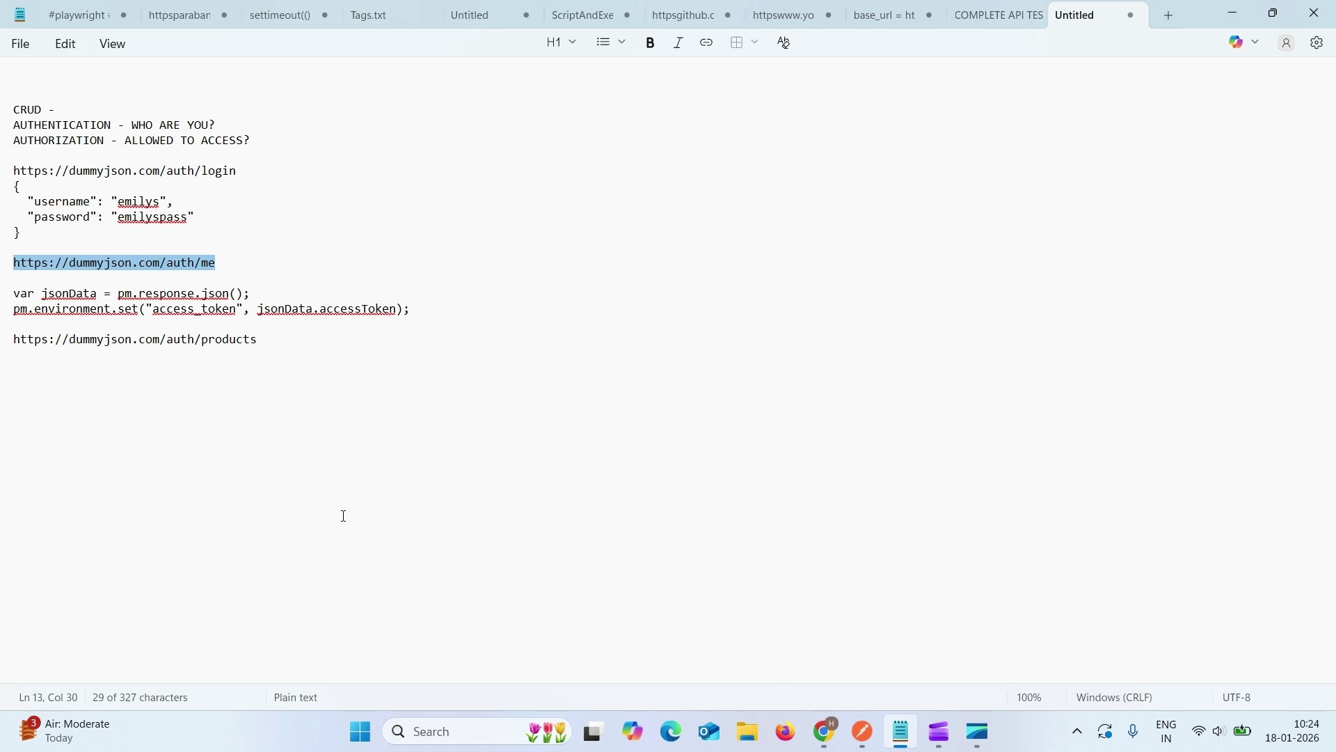
{"action": "left_click", "coordinate": [862, 730]}
{"action": "left_click", "coordinate": [643, 146]}
{"action": "key", "text": "BackSpace"}
{"action": "key", "text": "BackSpace"}
{"action": "key", "text": "BackSpace"}
{"action": "key", "text": "BackSpace"}
{"action": "key", "text": "BackSpace"}
{"action": "key", "text": "BackSpace"}
{"action": "key", "text": "BackSpace"}
{"action": "key", "text": "BackSpace"}
{"action": "key", "text": "ctrl+z"}
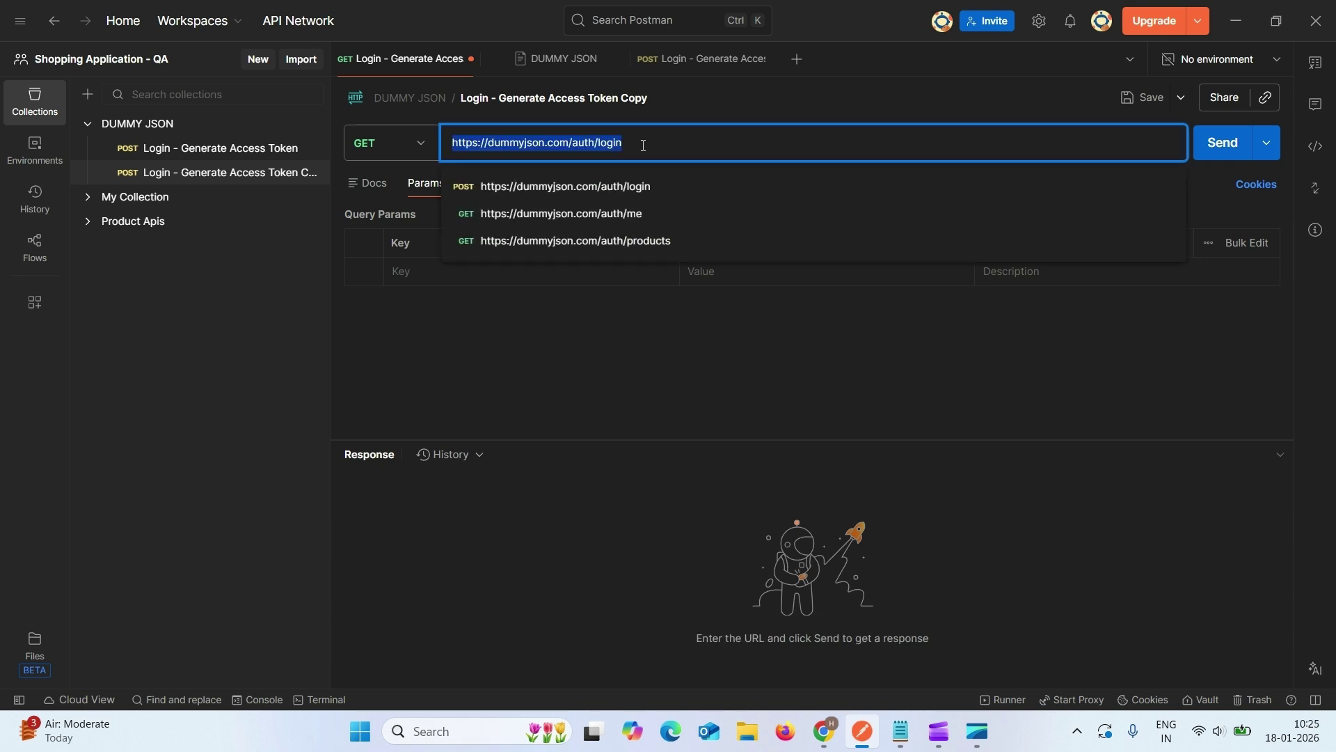
{"action": "key", "text": "BackSpace"}
{"action": "key", "text": "ctrl+v"}
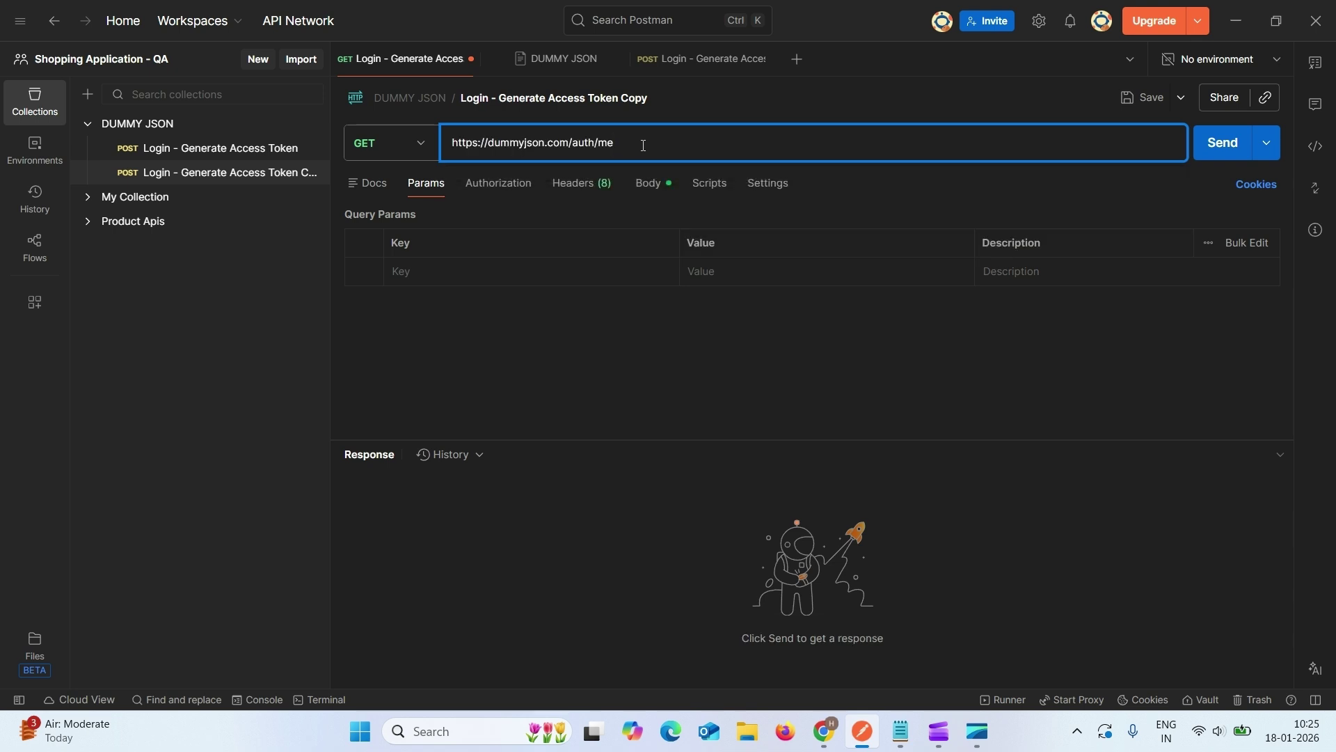
Step: Clear the JSON body of the copied GET request and save it
{"action": "left_click", "coordinate": [633, 190]}
{"action": "key", "text": "BackSpace"}
{"action": "key", "text": "ctrl+a"}
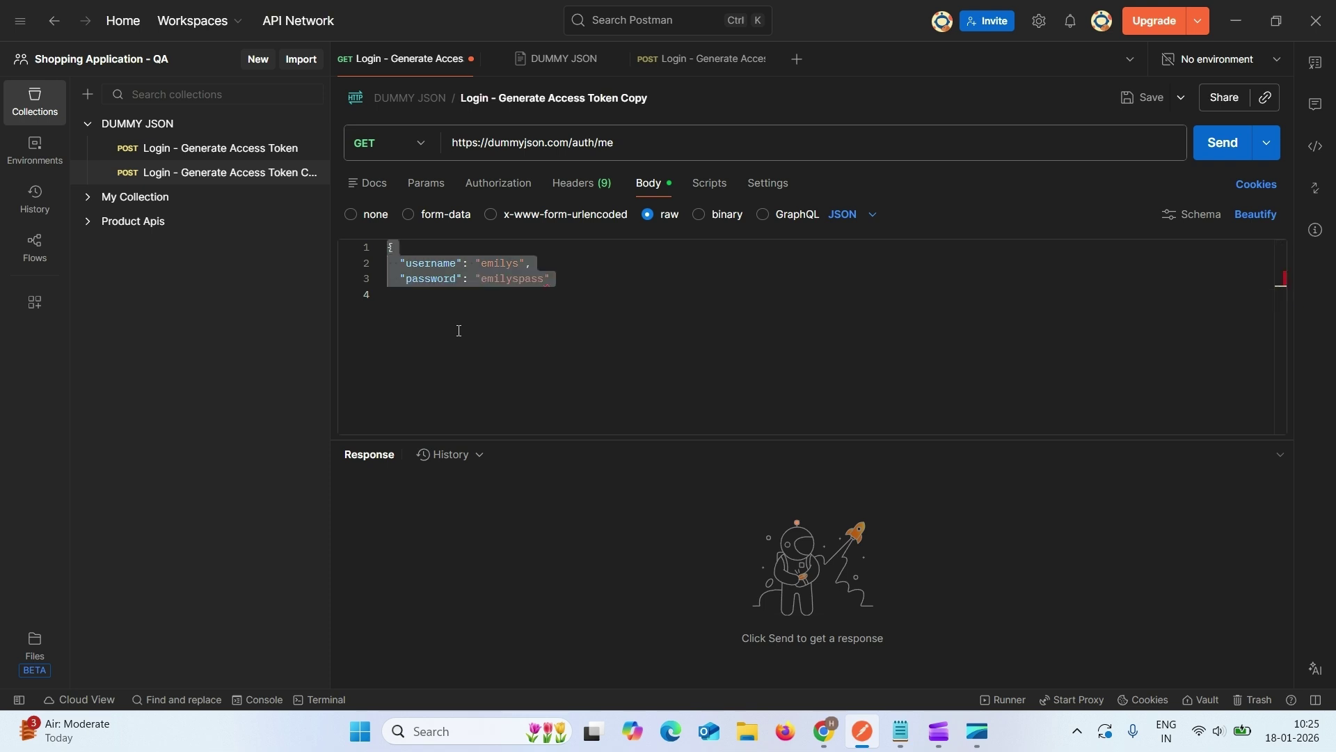
{"action": "key", "text": "BackSpace"}
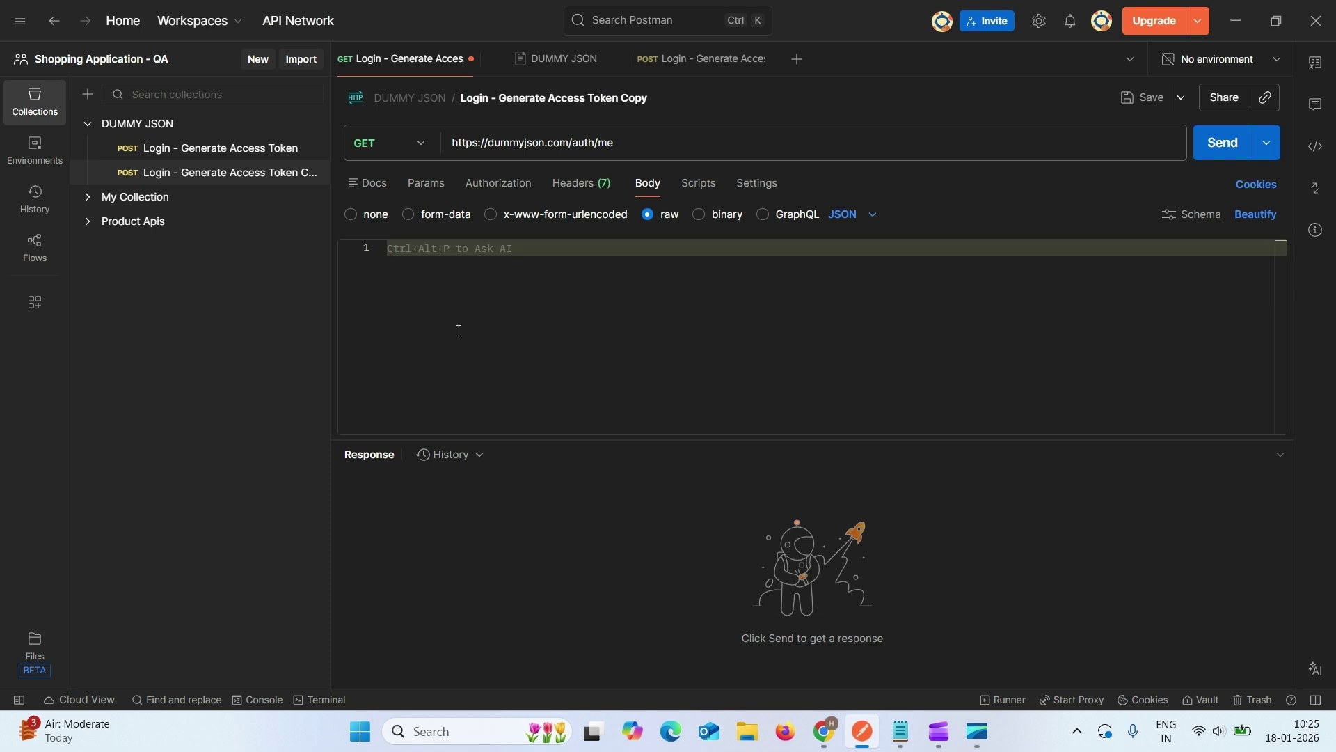
{"action": "key", "text": "ctrl+s"}
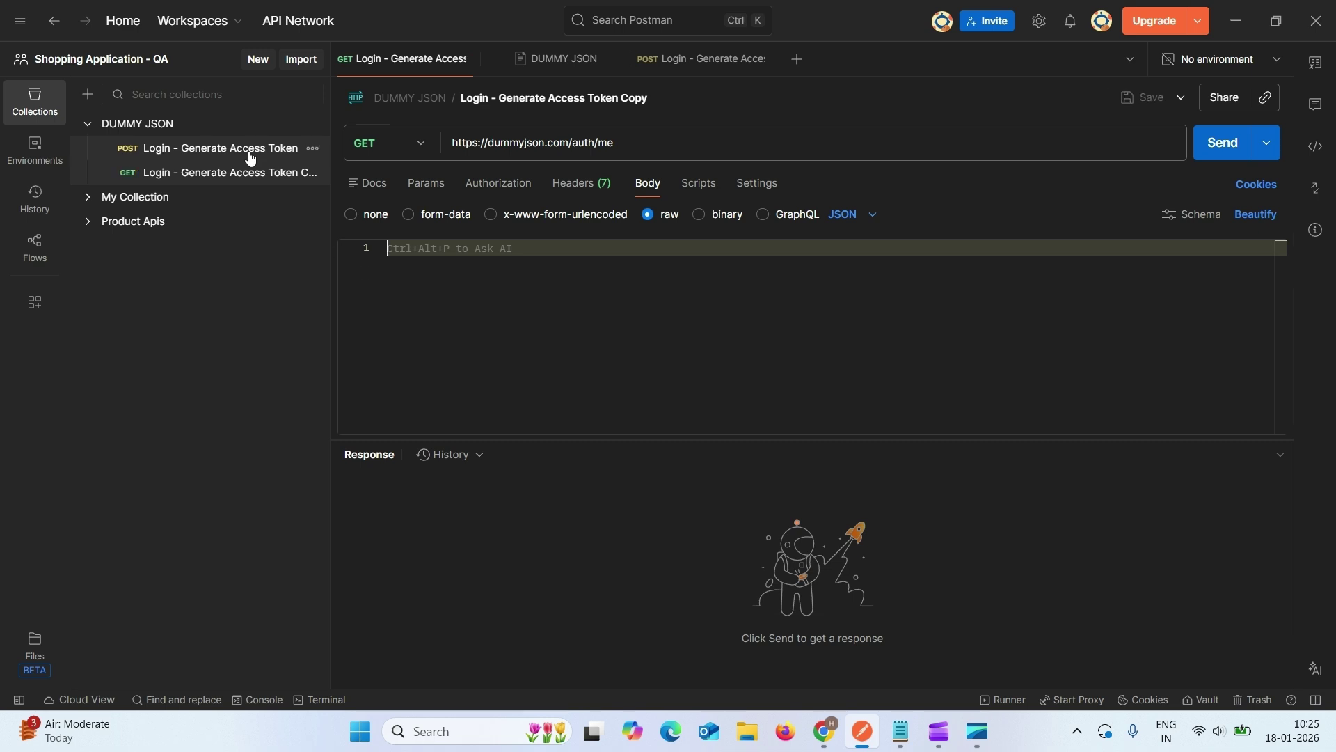
Step: Copy the accessToken value from the response of the Login - Generate Access Token request
{"action": "key", "text": "ctrl+shift+Tab"}
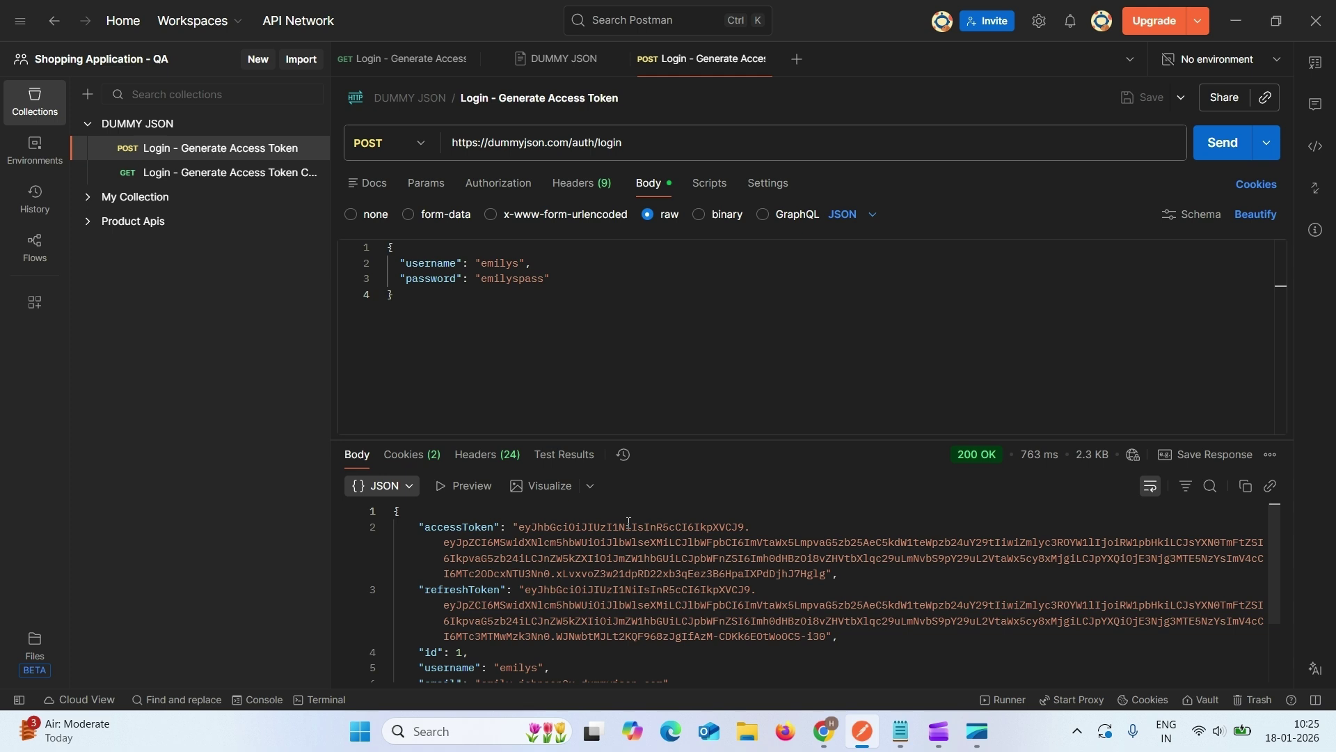
{"action": "triple_click", "coordinate": [519, 526]}
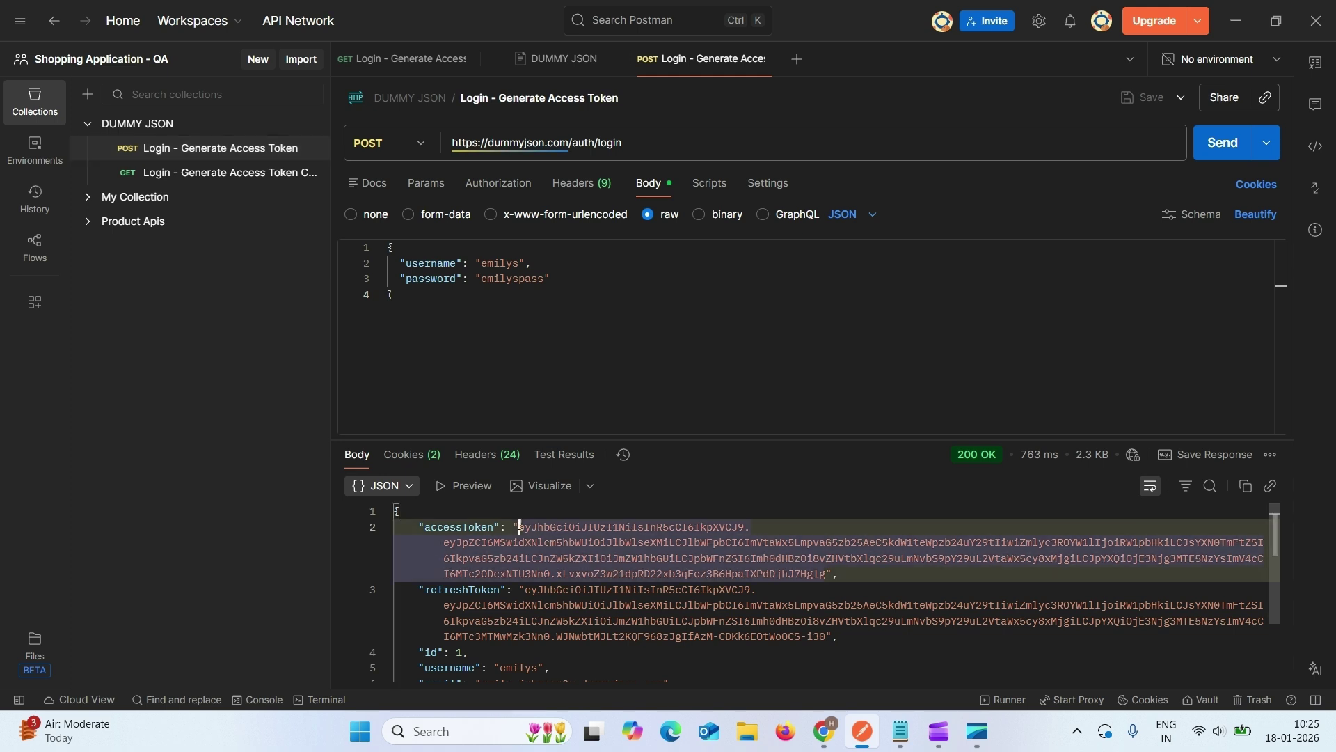
{"action": "left_click_drag", "start_coordinate": [519, 527], "coordinate": [827, 576]}
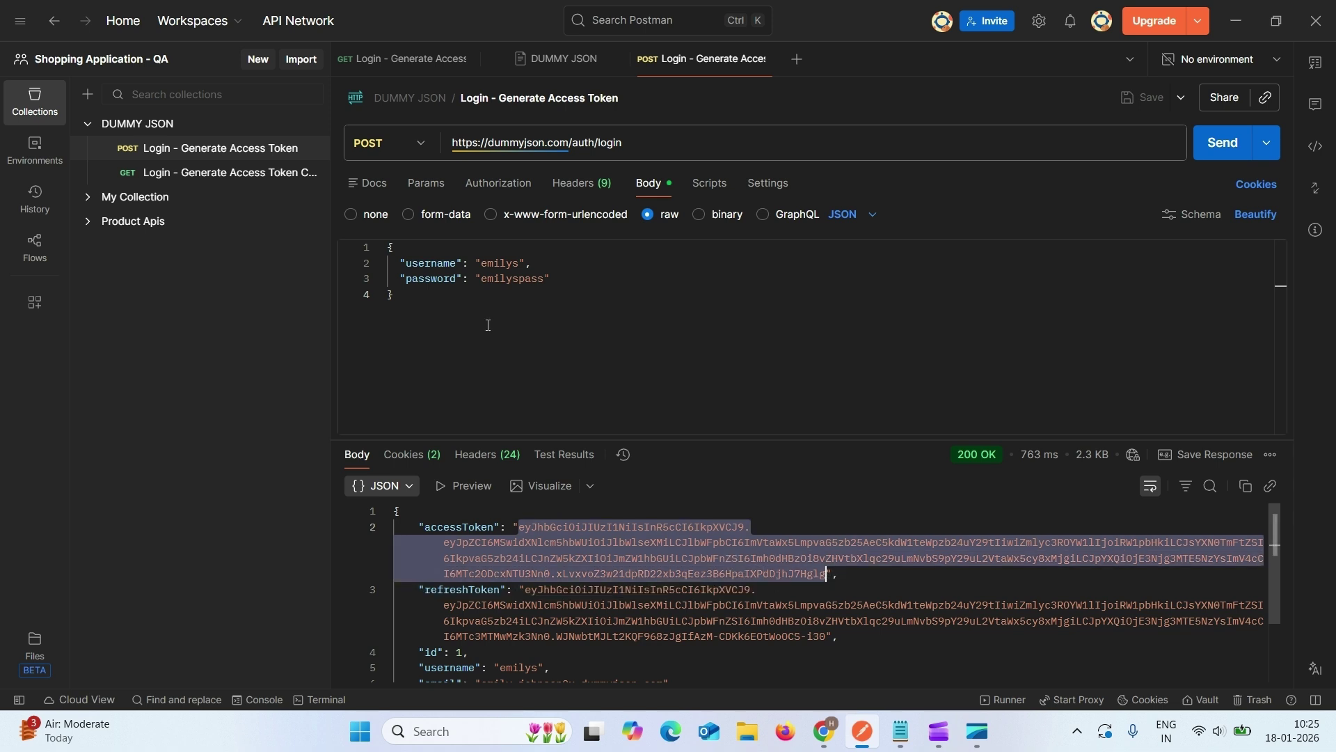
Step: Rename the copied GET request as "Get User"
{"action": "left_click", "coordinate": [206, 174]}
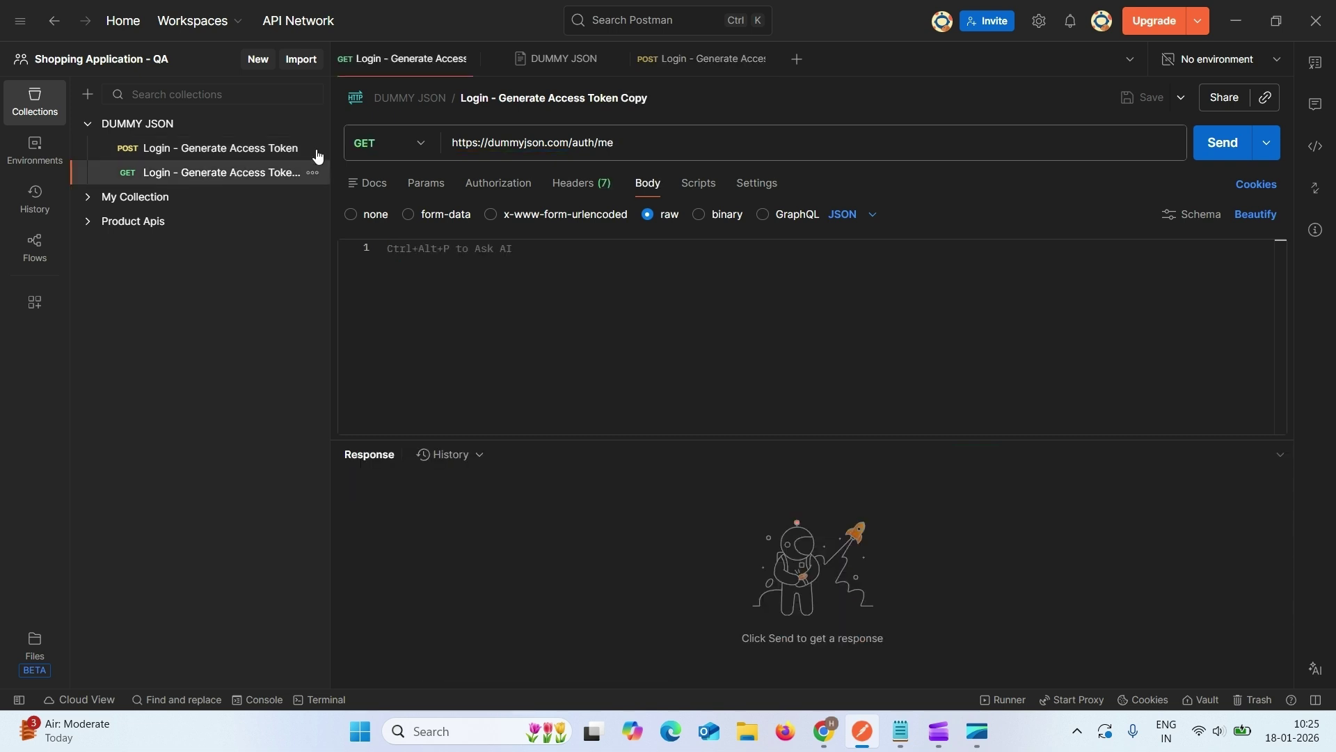
{"action": "left_click", "coordinate": [550, 94]}
{"action": "key", "text": "BackSpace"}
{"action": "type", "text": "Ge"}
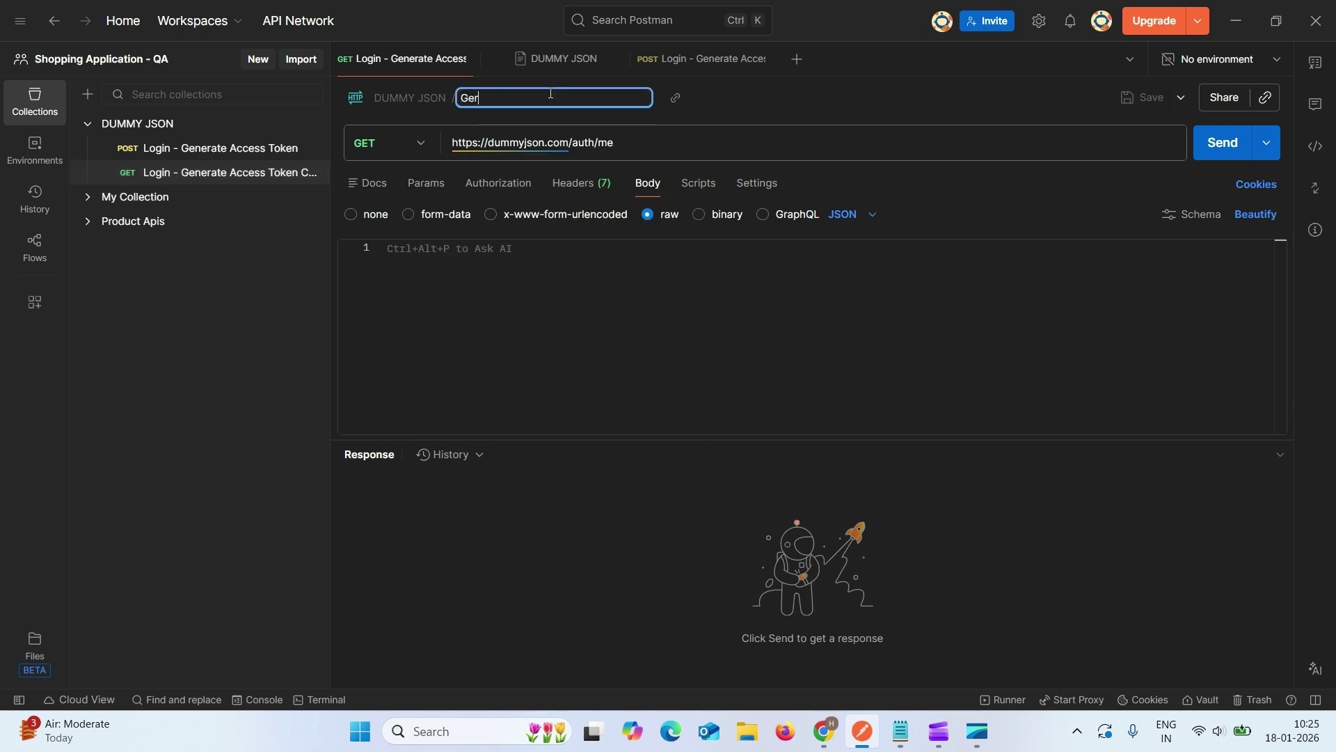
{"action": "type", "text": "t User"}
{"action": "left_click", "coordinate": [257, 180]}
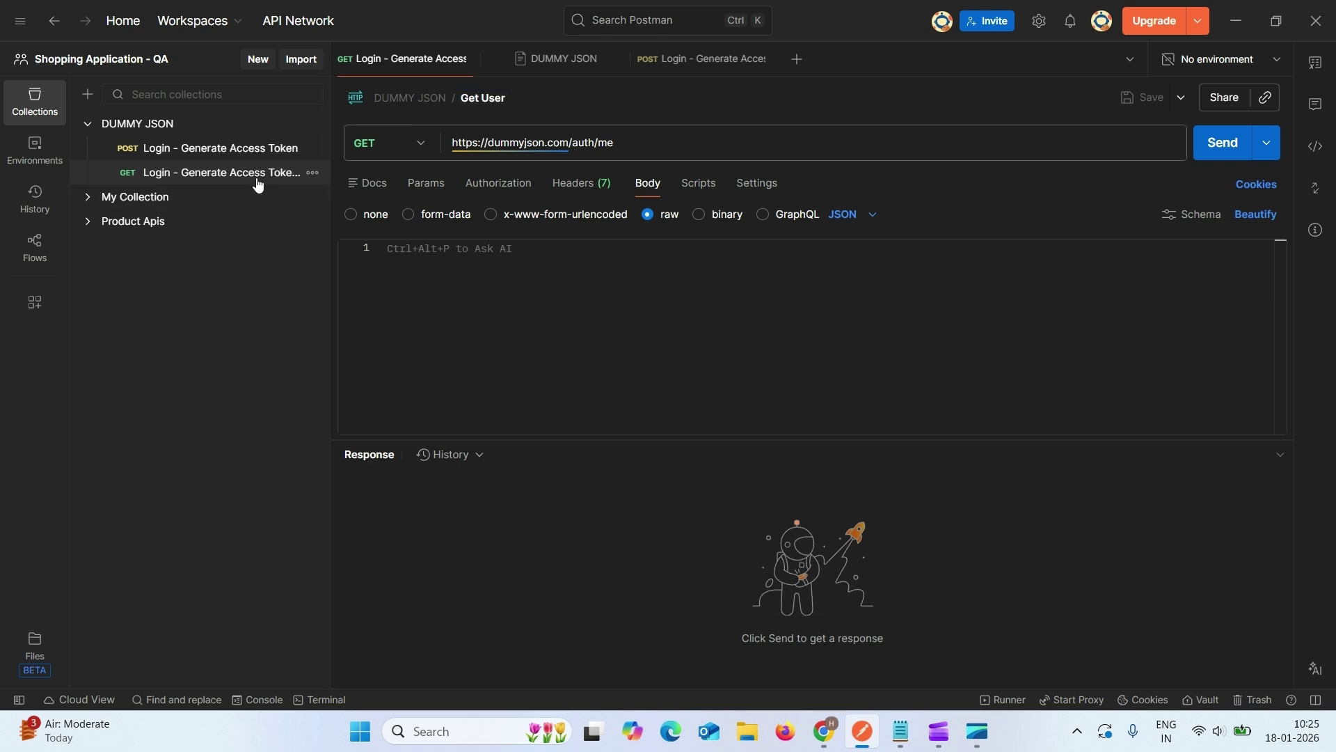
Step: Set the Get User request's authorization to Bearer Token, paste the copied access token, and send the request
{"action": "left_click", "coordinate": [506, 195]}
{"action": "left_click", "coordinate": [562, 240]}
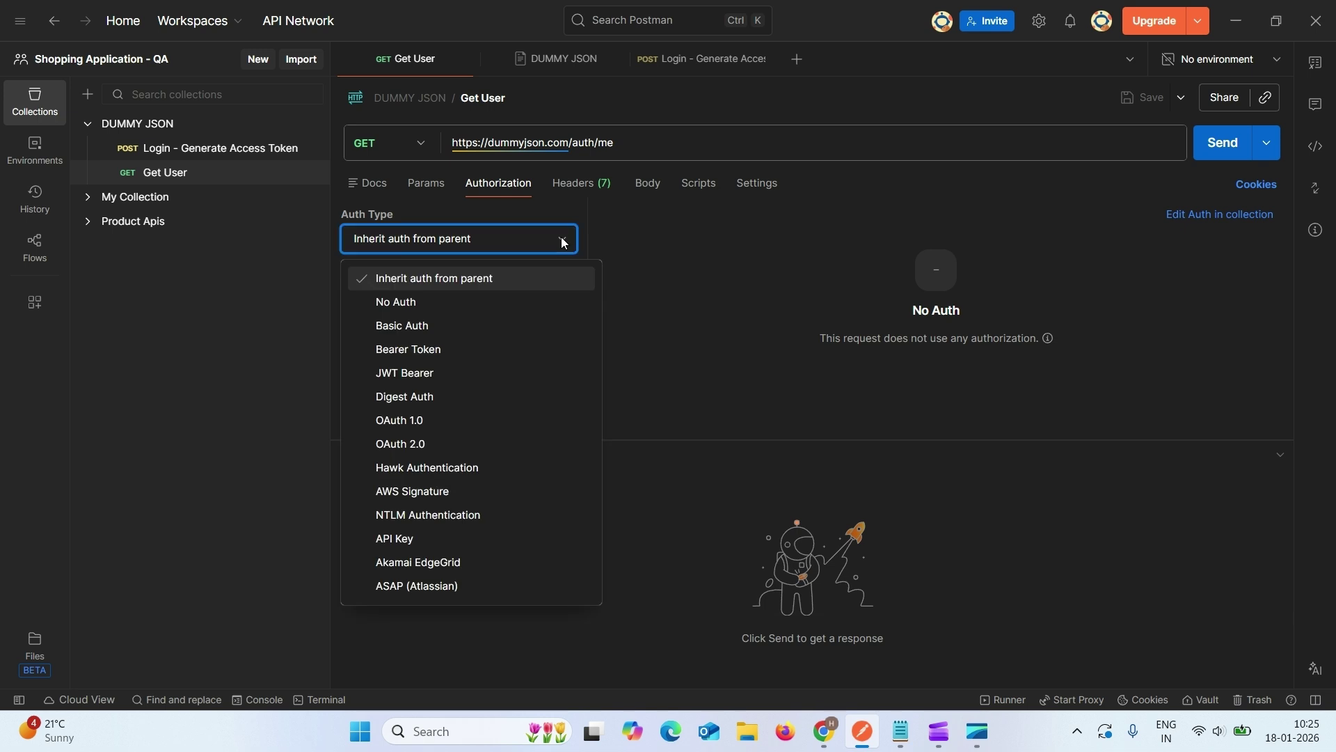
{"action": "left_click", "coordinate": [444, 349]}
{"action": "left_click", "coordinate": [960, 234]}
{"action": "key", "text": "ctrl+a"}
{"action": "key", "text": "BackSpace"}
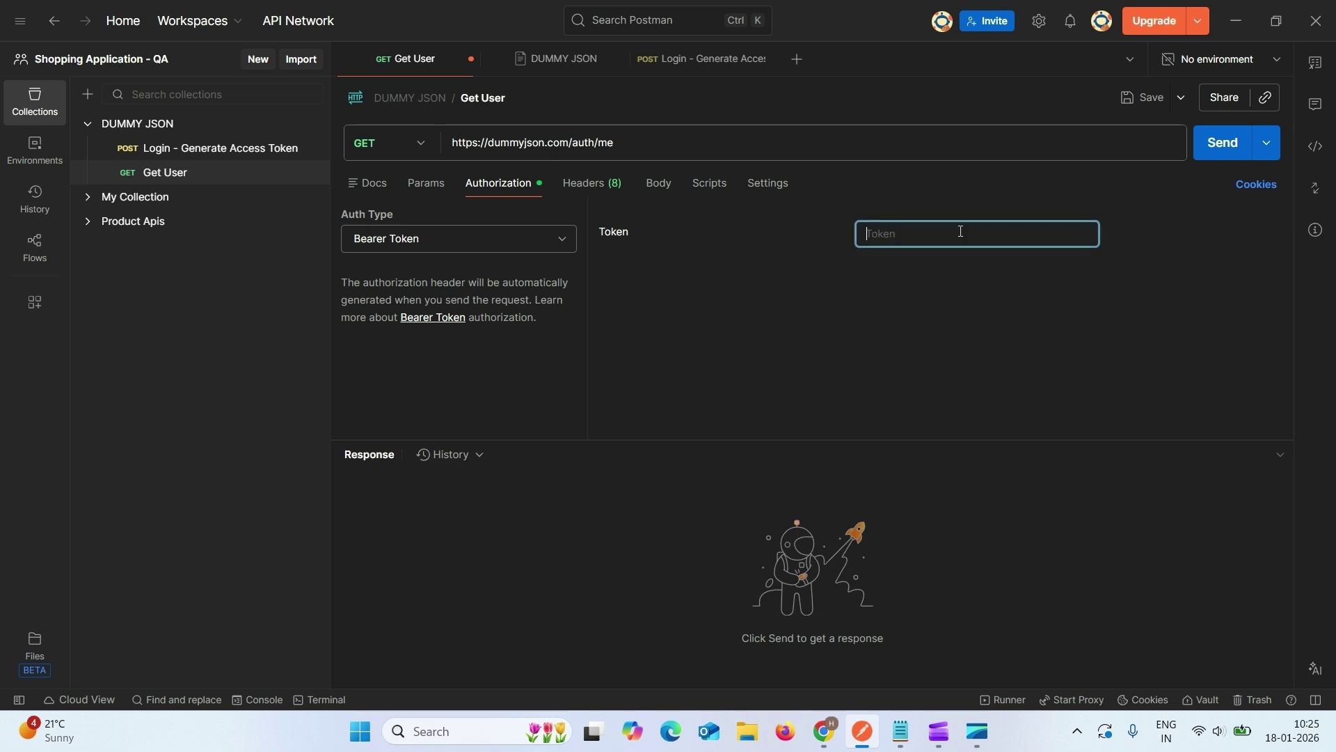
{"action": "key", "text": "ctrl+v"}
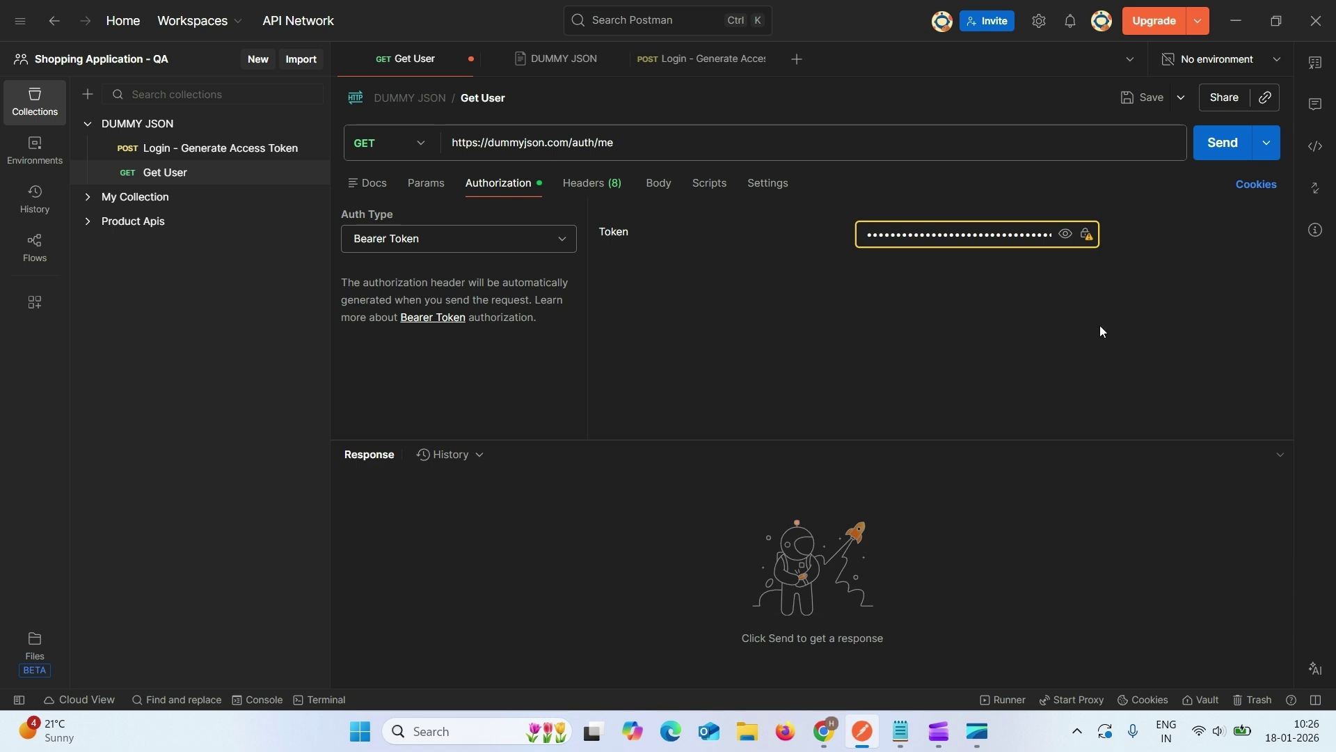
{"action": "key", "text": "ctrl+Return"}
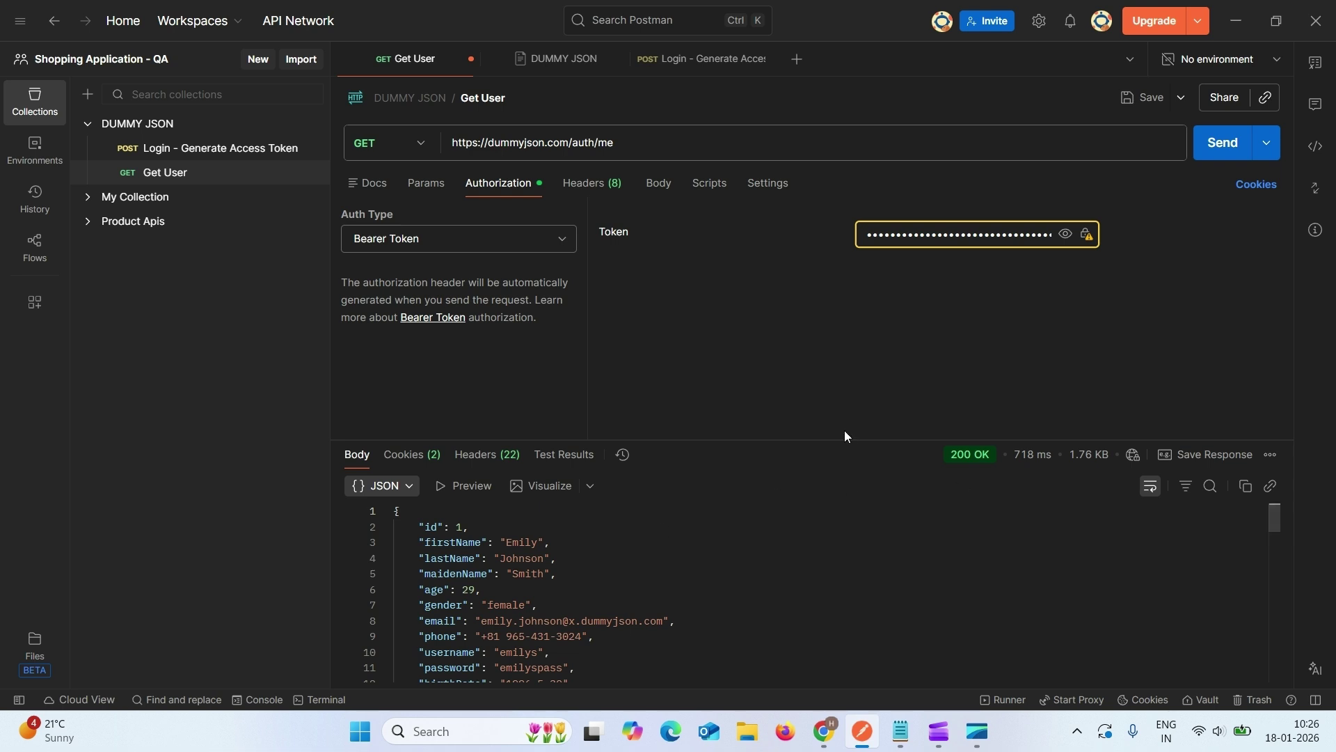
{"action": "left_click", "coordinate": [684, 554]}
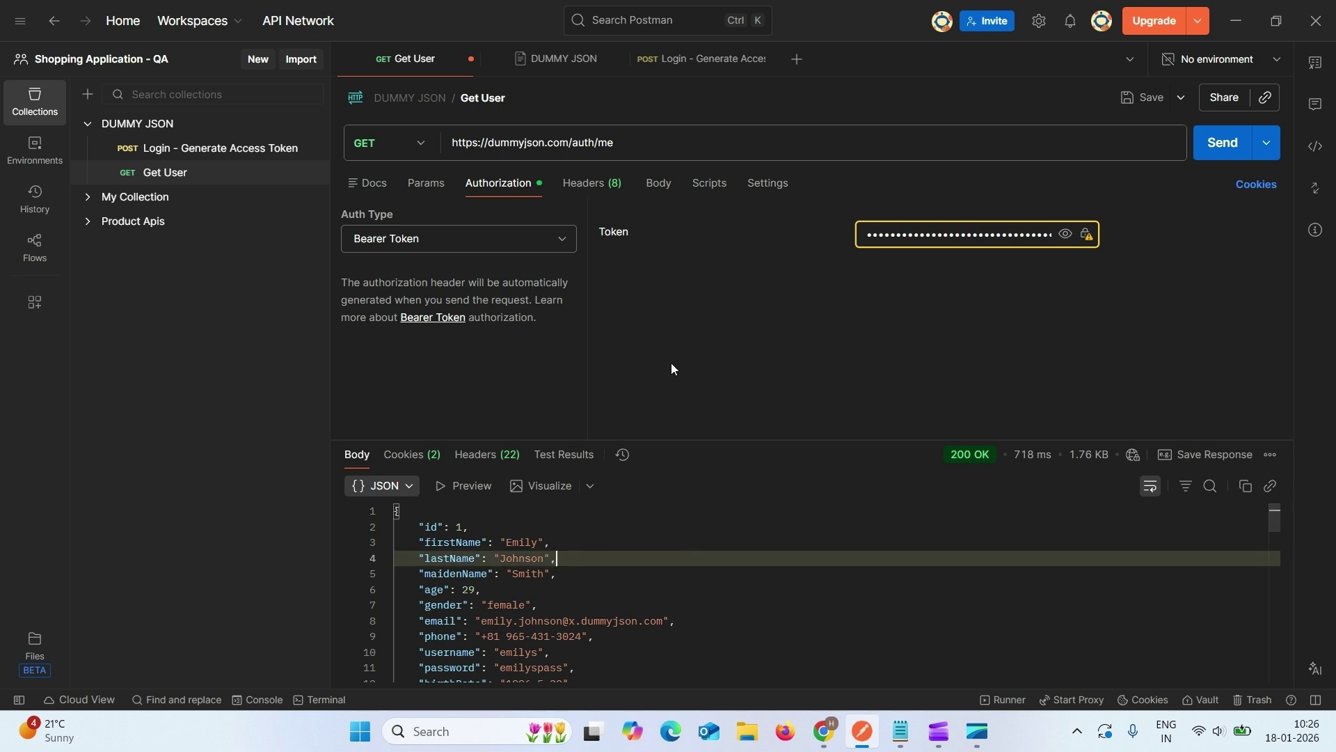
{"action": "left_click", "coordinate": [172, 154]}
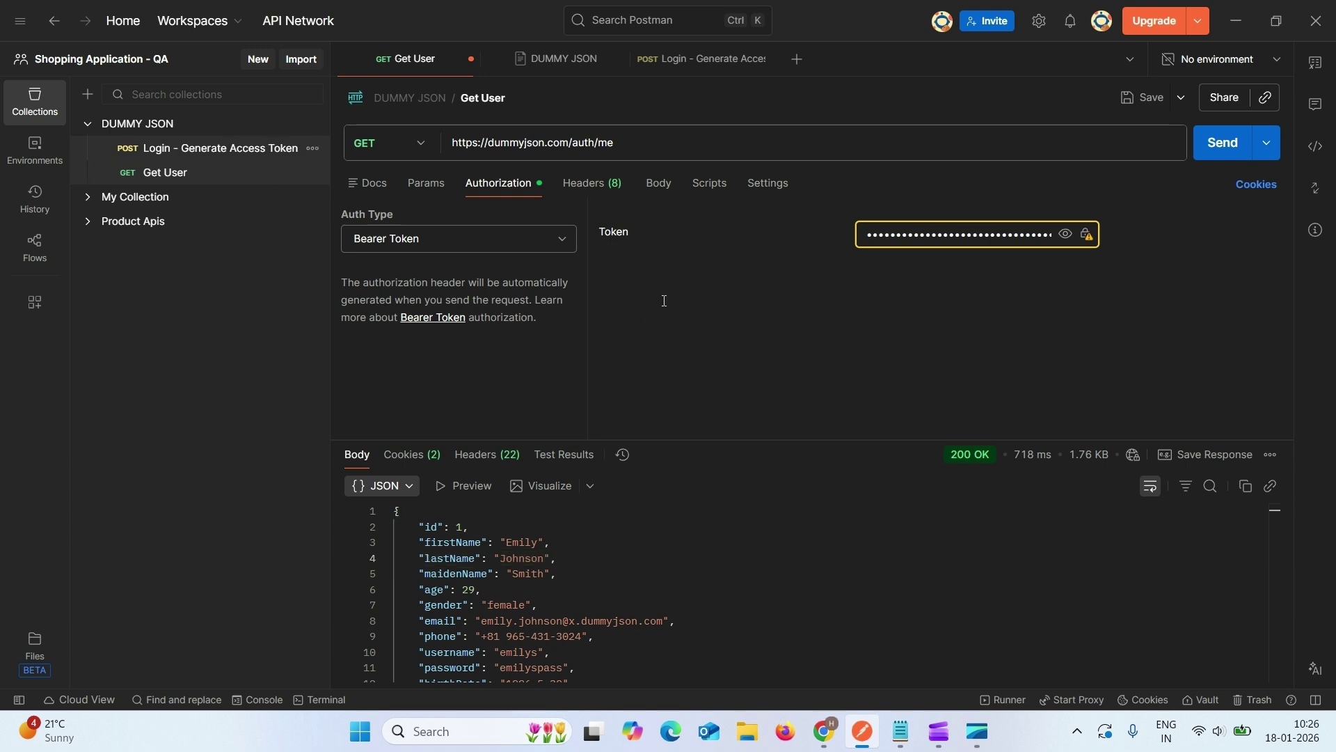
{"action": "left_click", "coordinate": [171, 150]}
{"action": "left_click", "coordinate": [135, 176]}
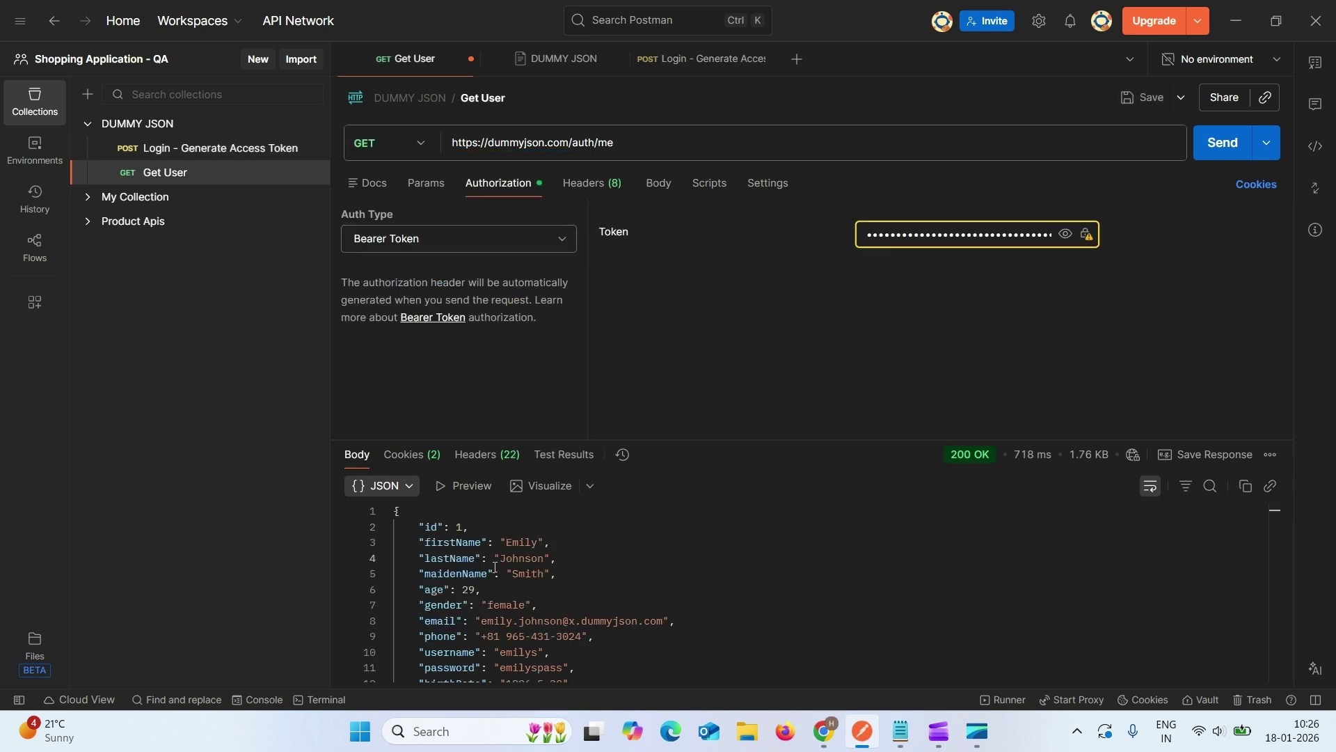
Step: Examine the user details returned in the Get User response body, down through the address and university fields and back to the start
{"action": "key", "text": "ctrl+Home"}
{"action": "key", "text": "Down"}
{"action": "key", "text": "Down"}
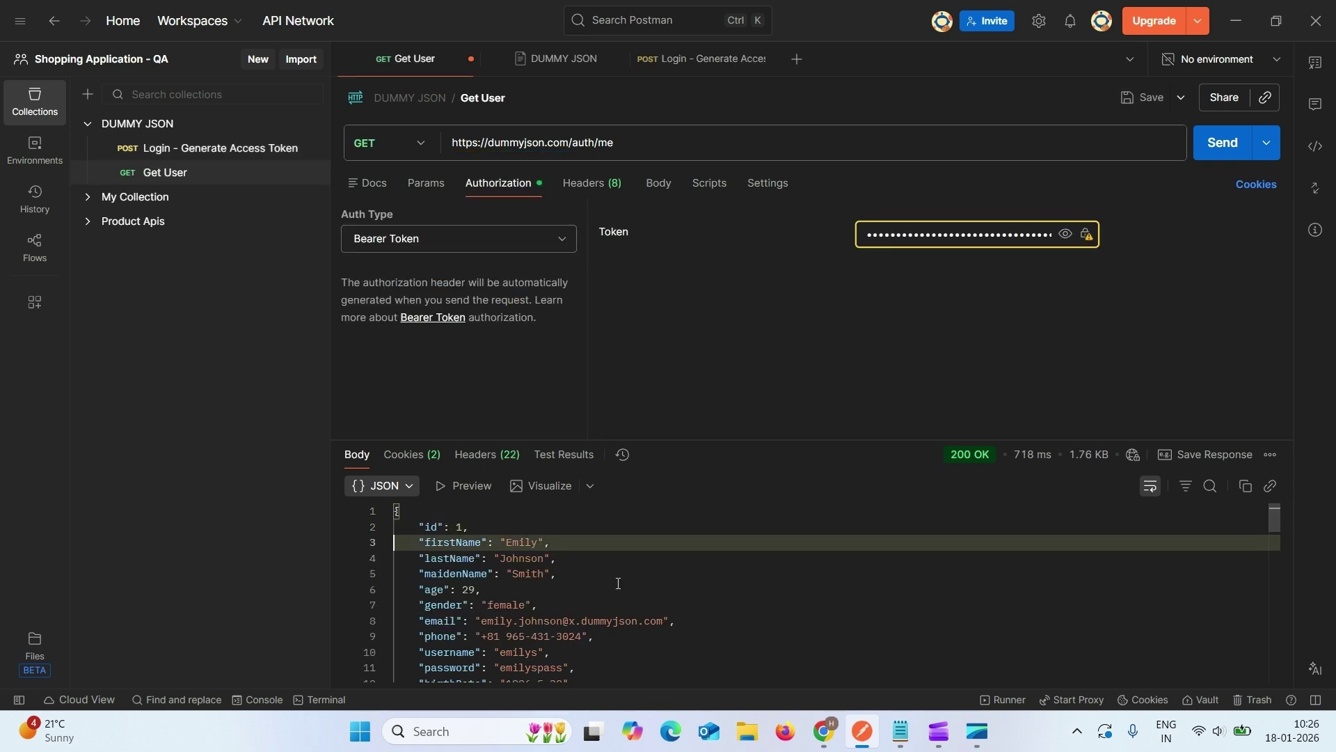
{"action": "key", "text": "Down"}
{"action": "key", "text": "Down"}
{"action": "key", "text": "Down"}
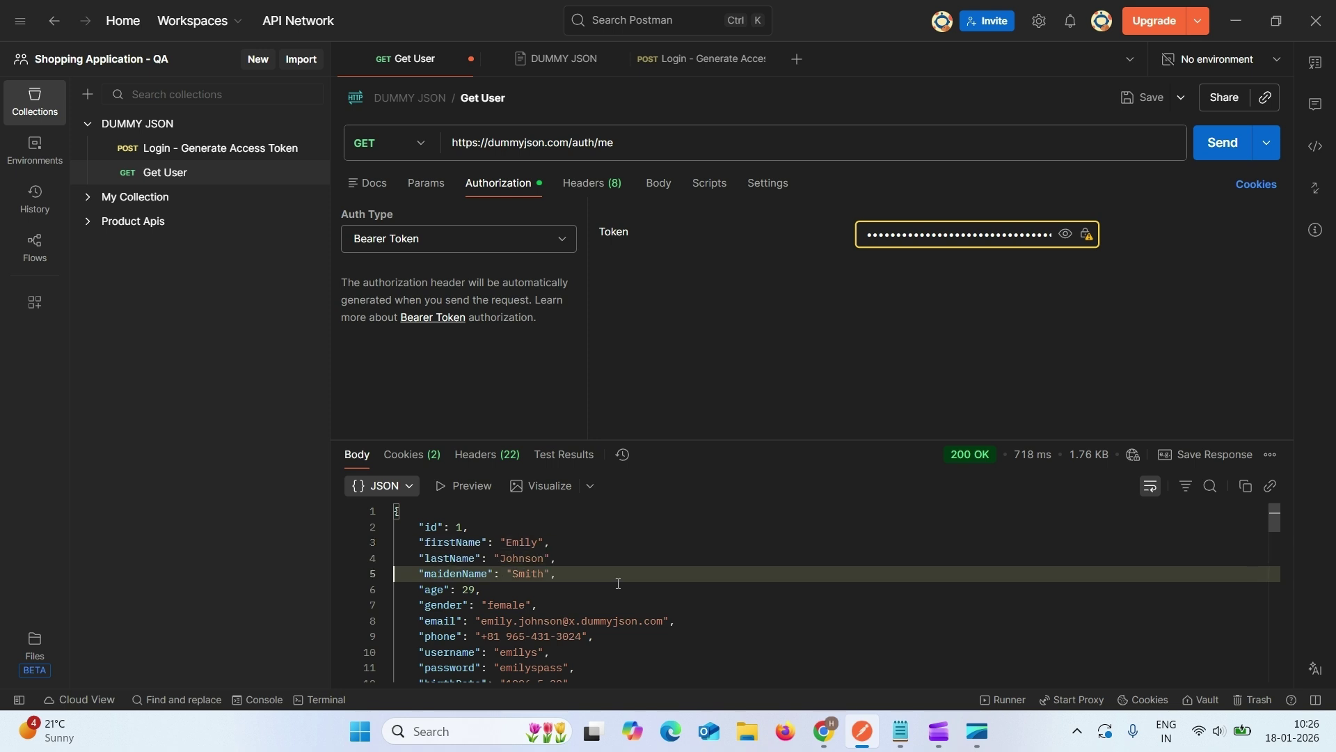
{"action": "key", "text": "Down"}
{"action": "key", "text": "Down"}
{"action": "key", "text": "Down"}
{"action": "key", "text": "Down"}
{"action": "key", "text": "Down"}
{"action": "key", "text": "Down"}
{"action": "key", "text": "Down"}
{"action": "key", "text": "Down"}
{"action": "key", "text": "Down"}
{"action": "key", "text": "Down"}
{"action": "key", "text": "Down"}
{"action": "key", "text": "Down"}
{"action": "key", "text": "Down"}
{"action": "key", "text": "Down"}
{"action": "key", "text": "Down"}
{"action": "key", "text": "Down"}
{"action": "key", "text": "Down"}
{"action": "key", "text": "Down"}
{"action": "key", "text": "Down"}
{"action": "key", "text": "Down"}
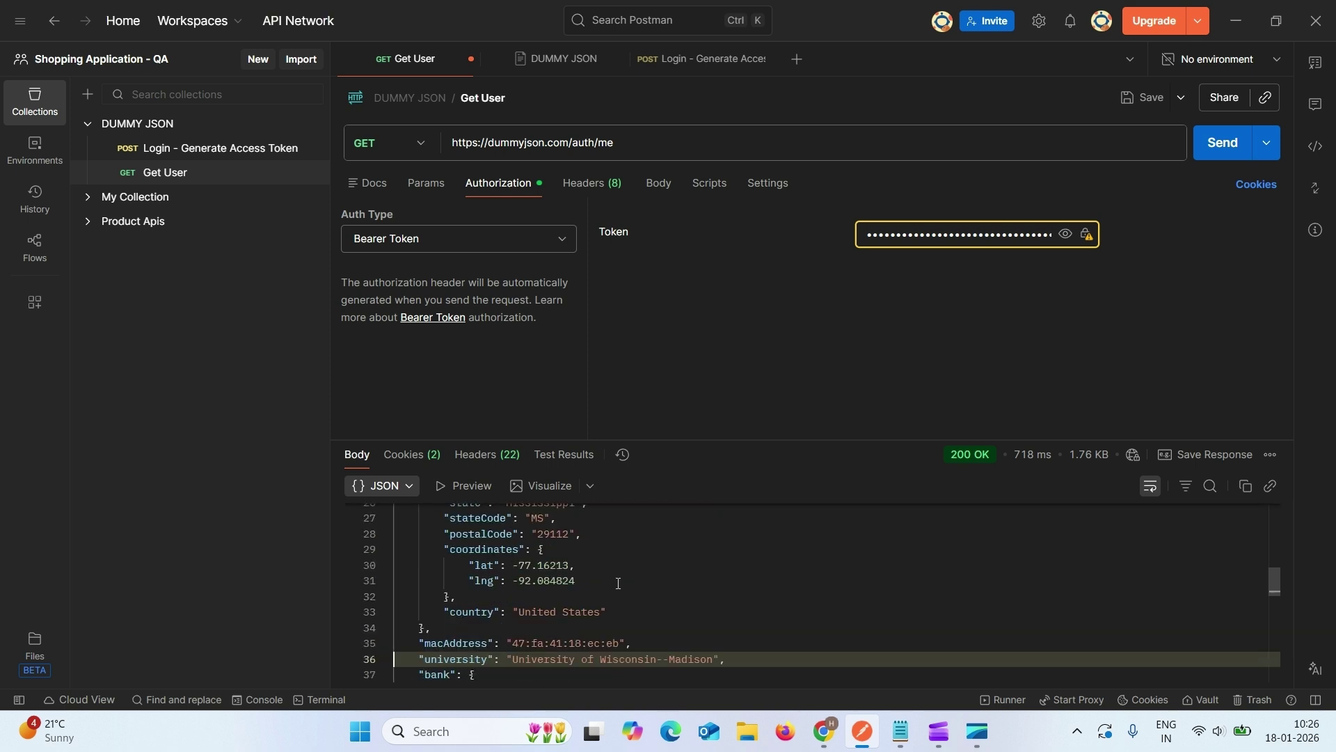
{"action": "key", "text": "Up"}
{"action": "key", "text": "Up"}
{"action": "key", "text": "Up"}
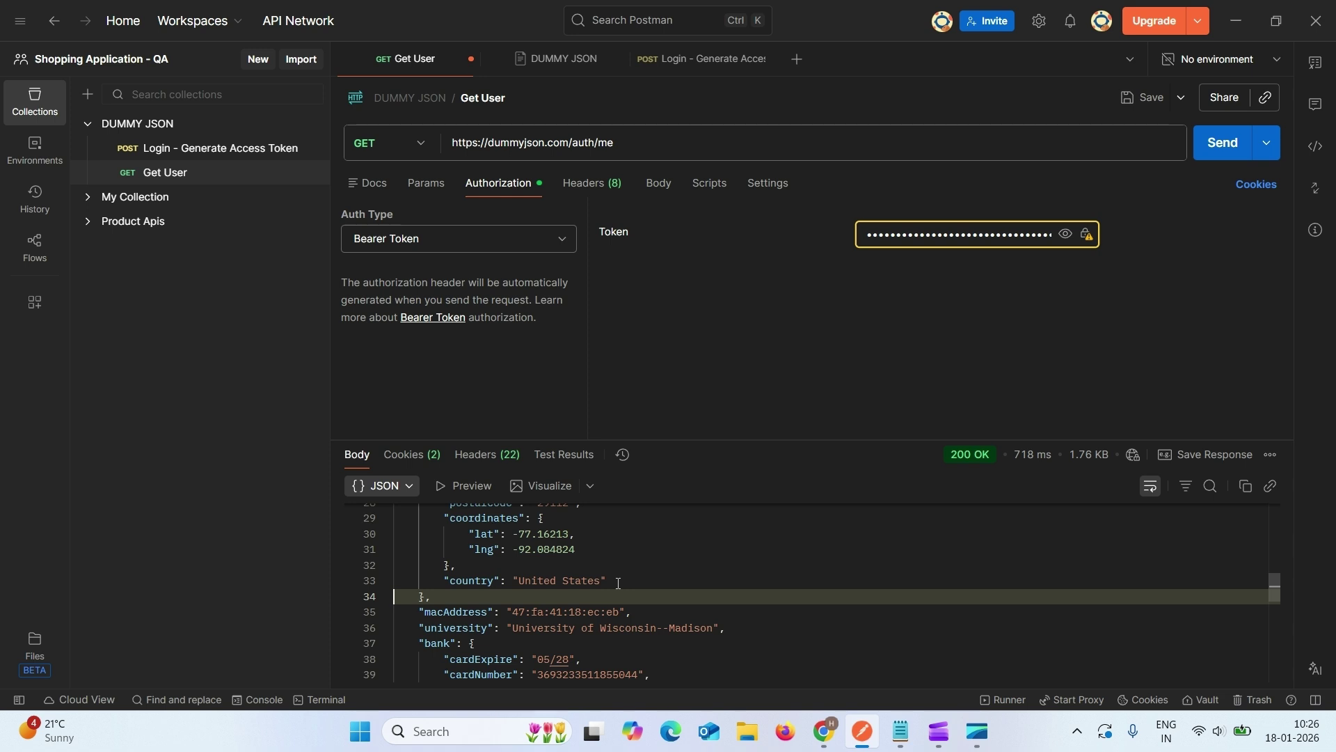
{"action": "key", "text": "Up"}
{"action": "key", "text": "Up"}
{"action": "key", "text": "Up"}
{"action": "key", "text": "Up"}
{"action": "key", "text": "Up"}
{"action": "key", "text": "Up"}
{"action": "key", "text": "Up"}
{"action": "key", "text": "Up"}
{"action": "key", "text": "Up"}
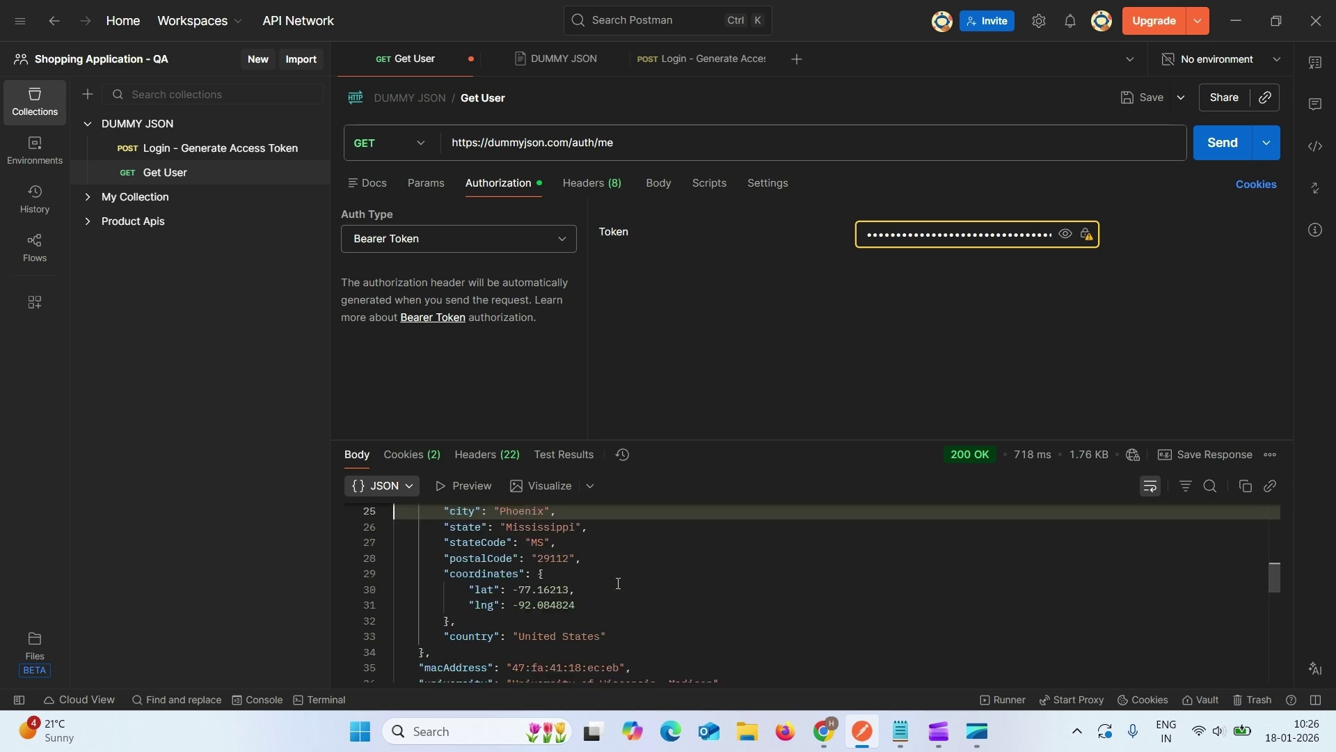
{"action": "key", "text": "ctrl+Home"}
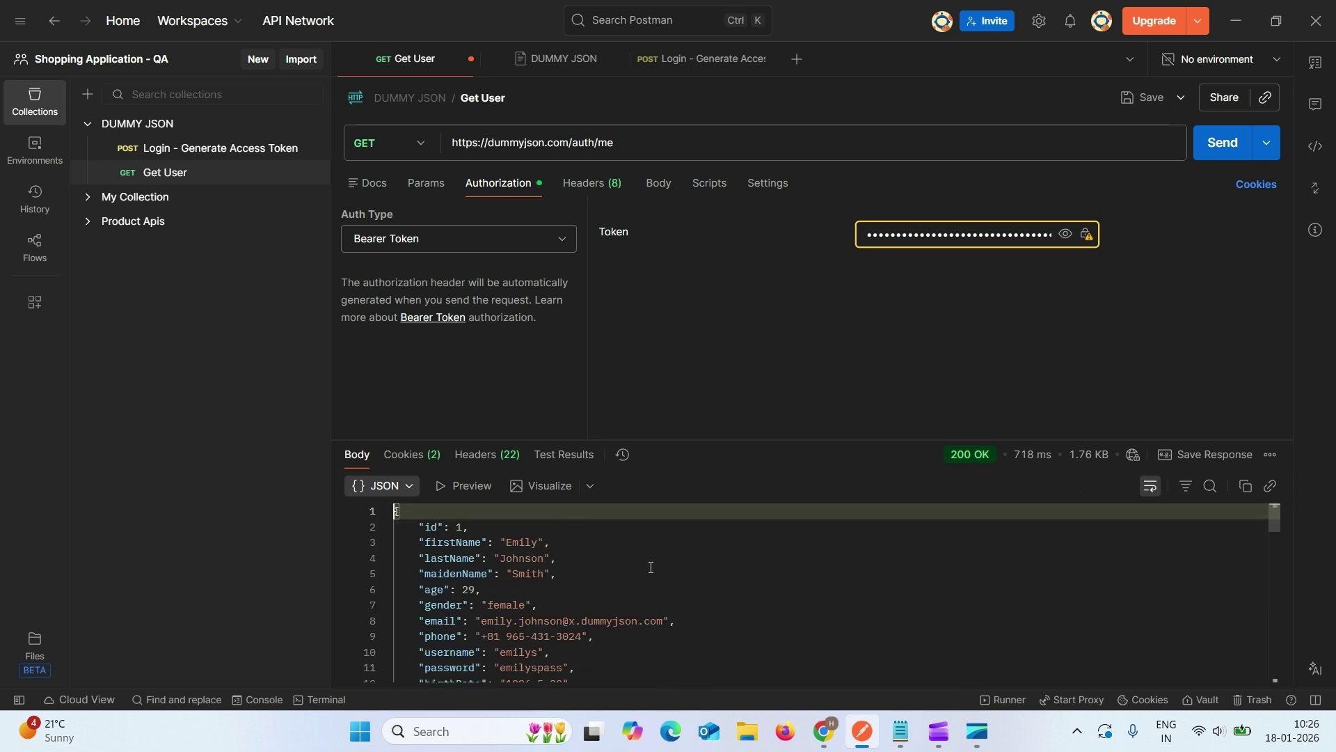
Step: Clear the bearer token from the Get User request's authorization and send the request again
{"action": "left_click", "coordinate": [1005, 235]}
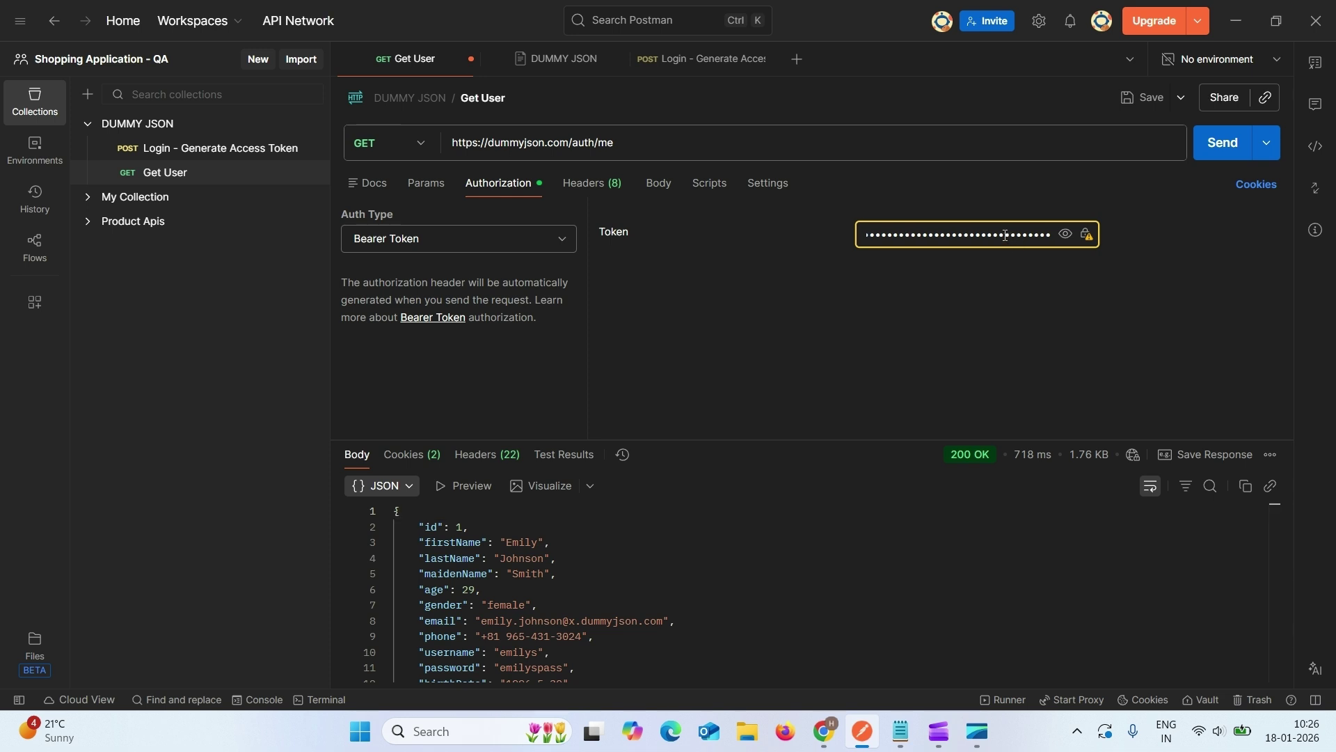
{"action": "key", "text": "ctrl+a"}
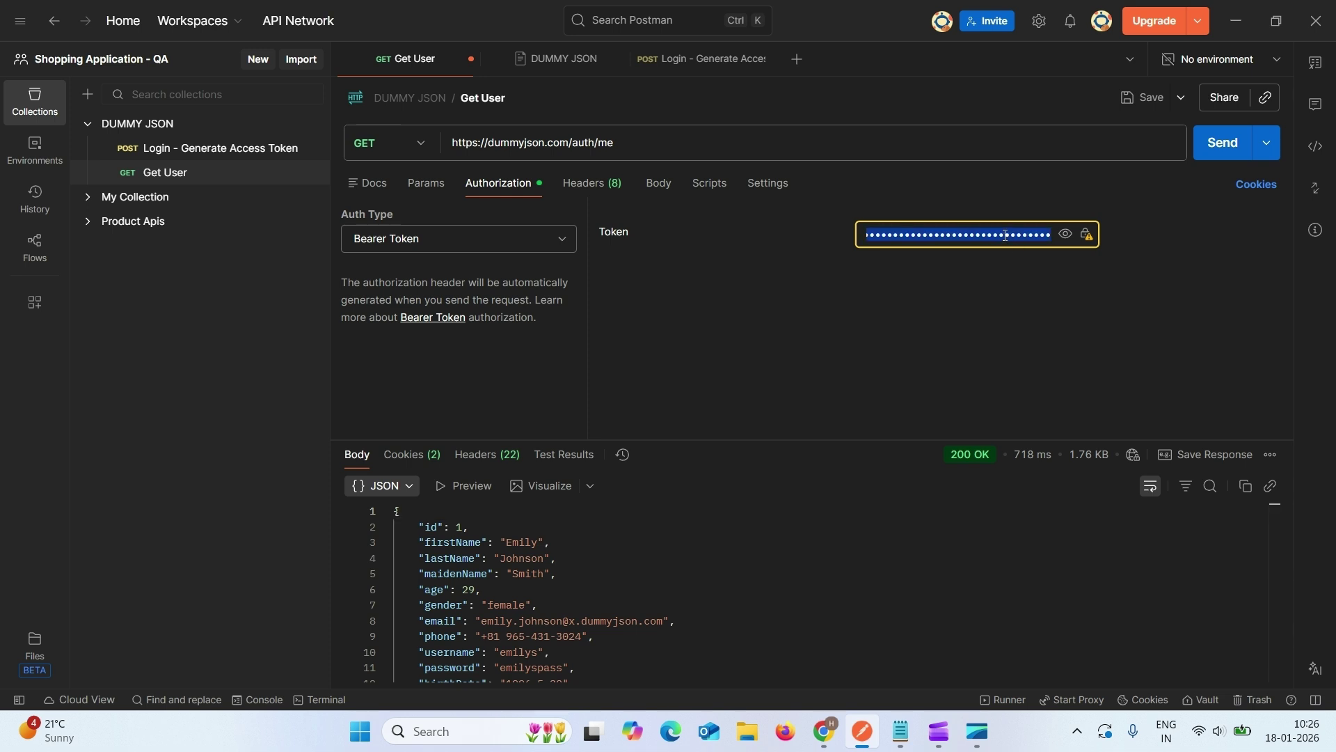
{"action": "key", "text": "BackSpace"}
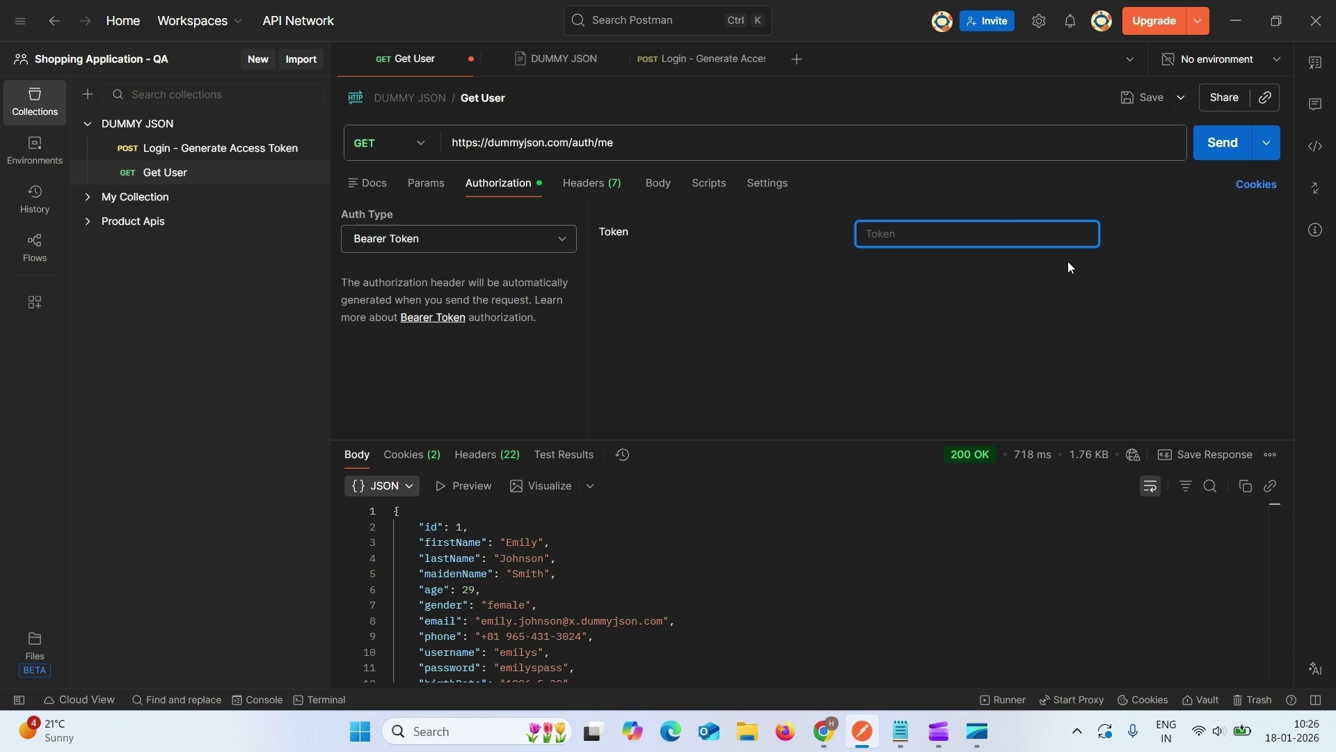
{"action": "left_click", "coordinate": [1211, 160]}
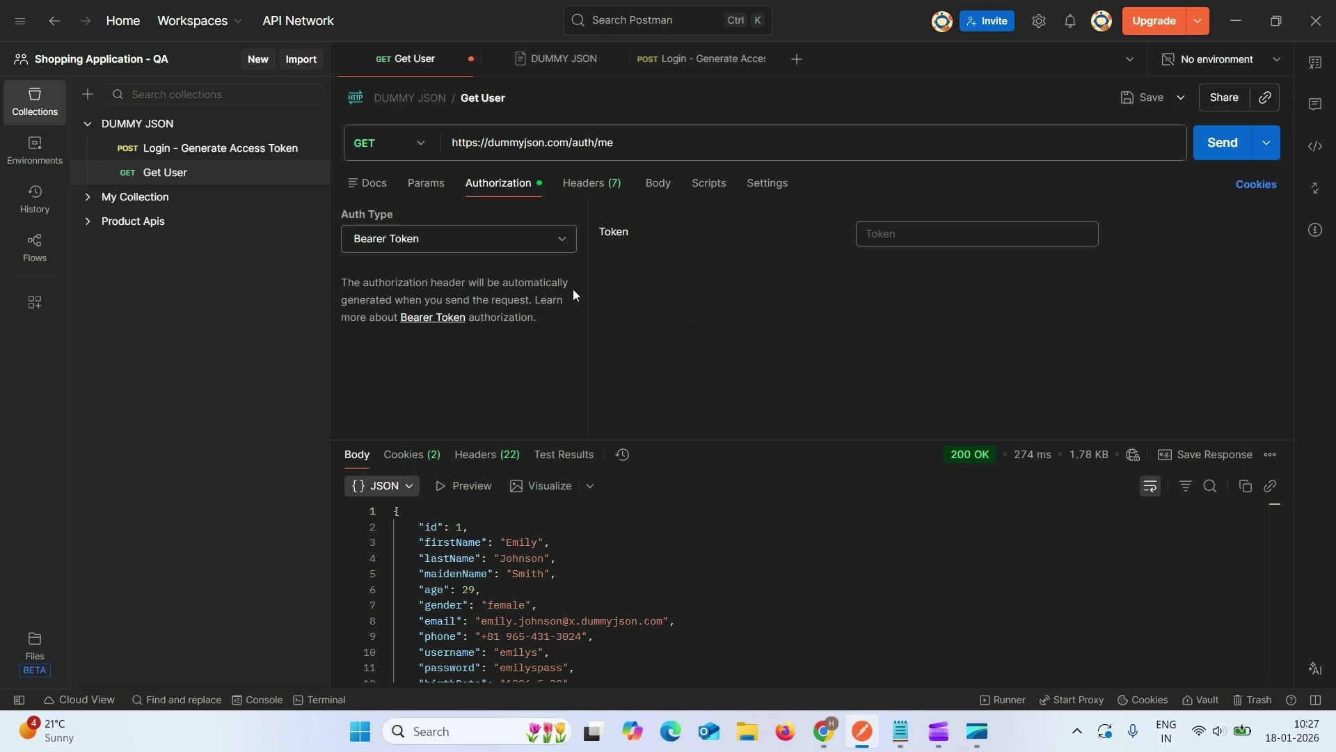
{"action": "left_click", "coordinate": [311, 179]}
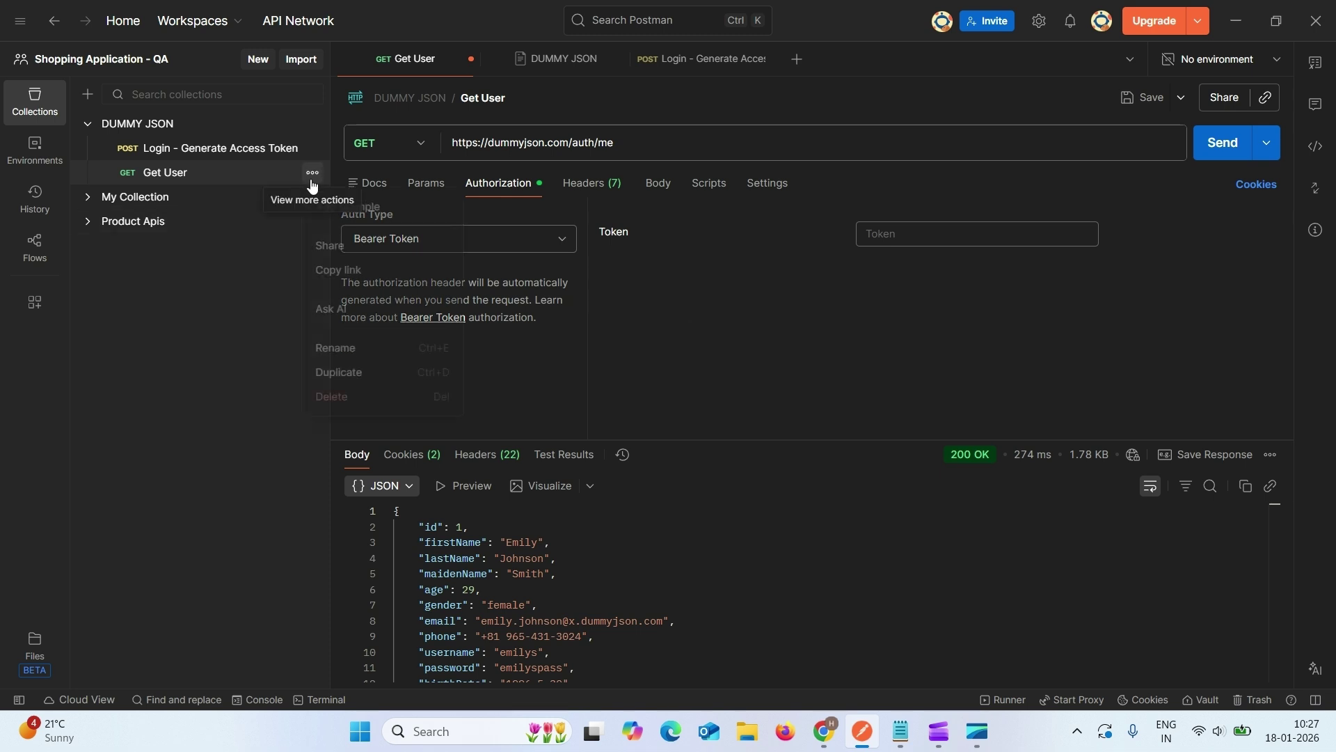
{"action": "left_click", "coordinate": [318, 375]}
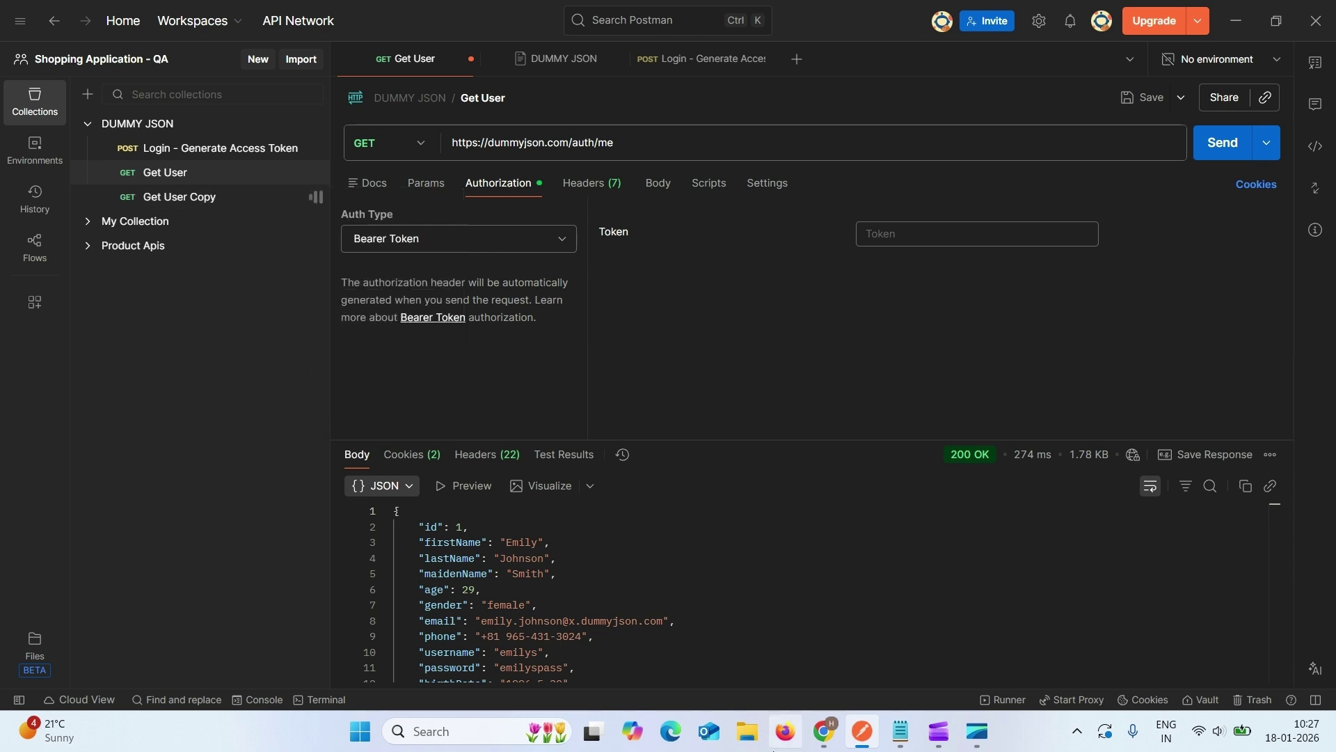
{"action": "left_click", "coordinate": [901, 731]}
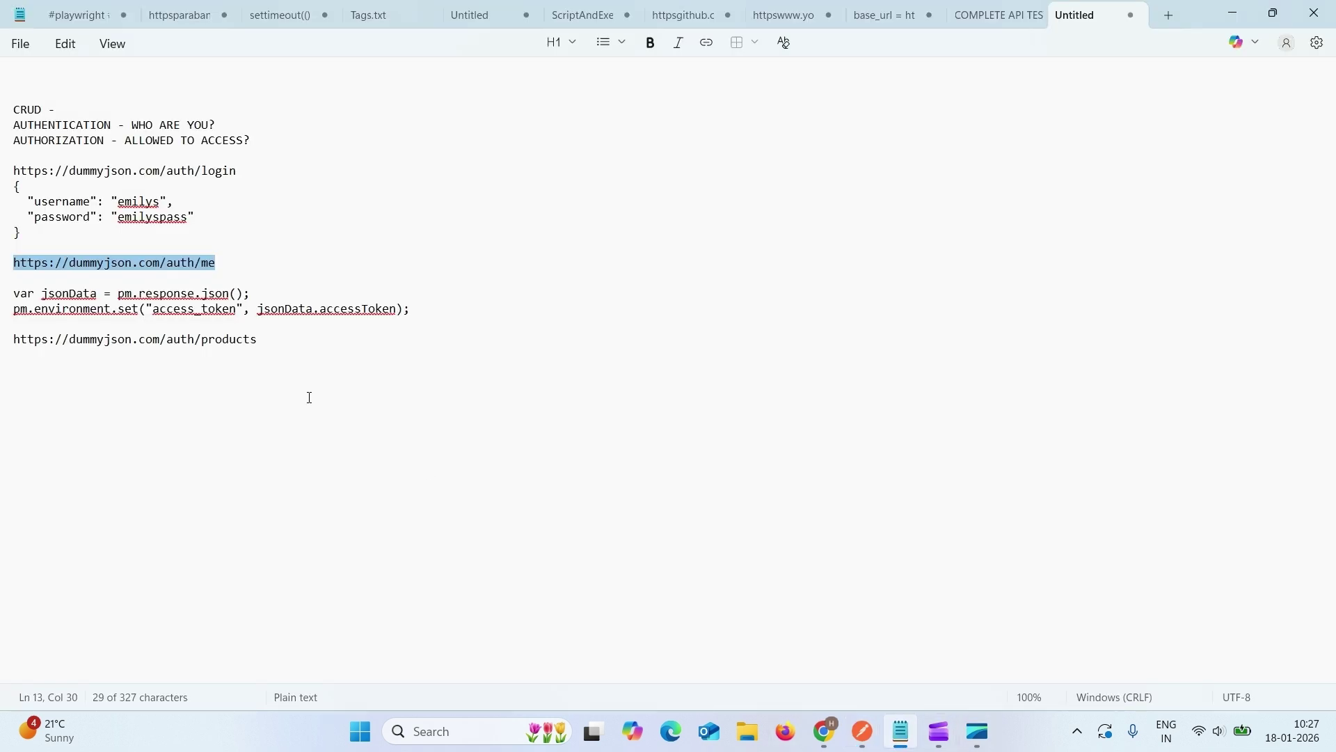
{"action": "left_click", "coordinate": [270, 351]}
{"action": "left_click", "coordinate": [264, 329]}
{"action": "left_click", "coordinate": [263, 340]}
{"action": "left_click_drag", "start_coordinate": [263, 341], "coordinate": [2, 345]}
{"action": "key", "text": "ctrl+c"}
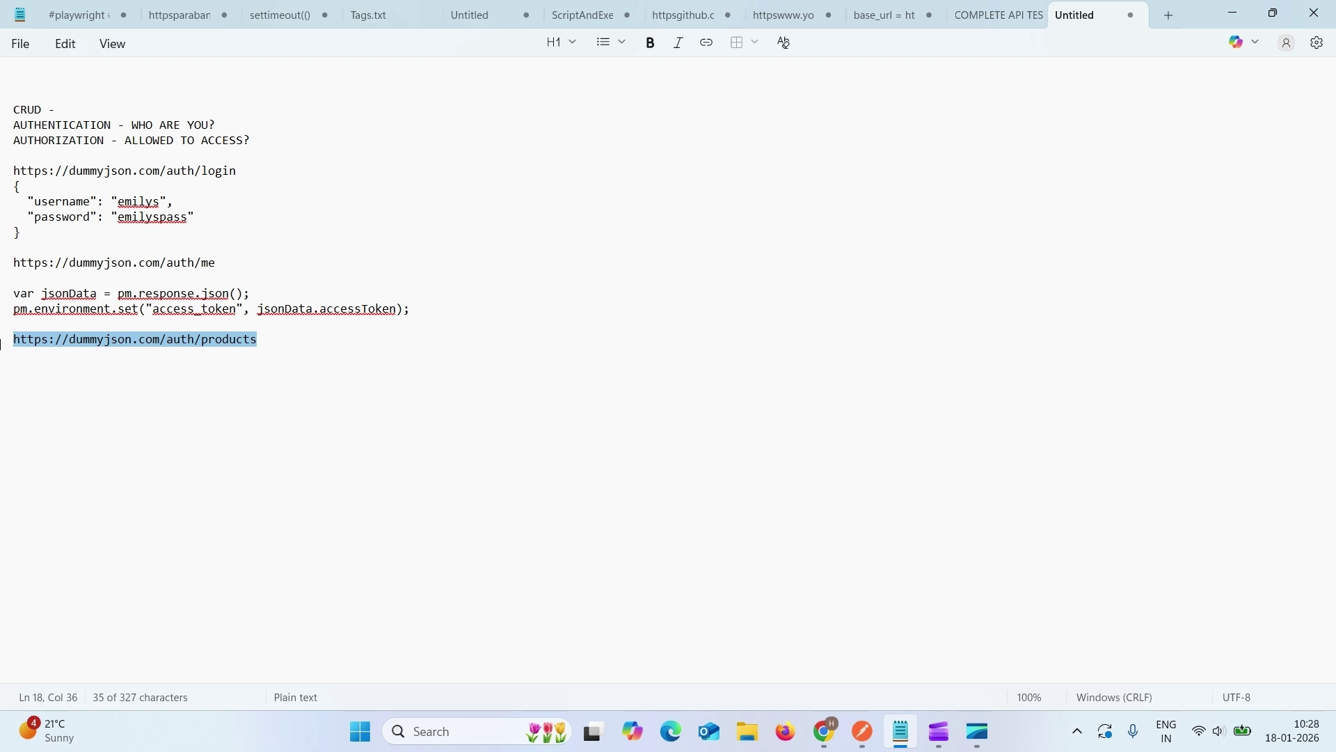
{"action": "left_click", "coordinate": [861, 730]}
{"action": "left_click", "coordinate": [647, 146]}
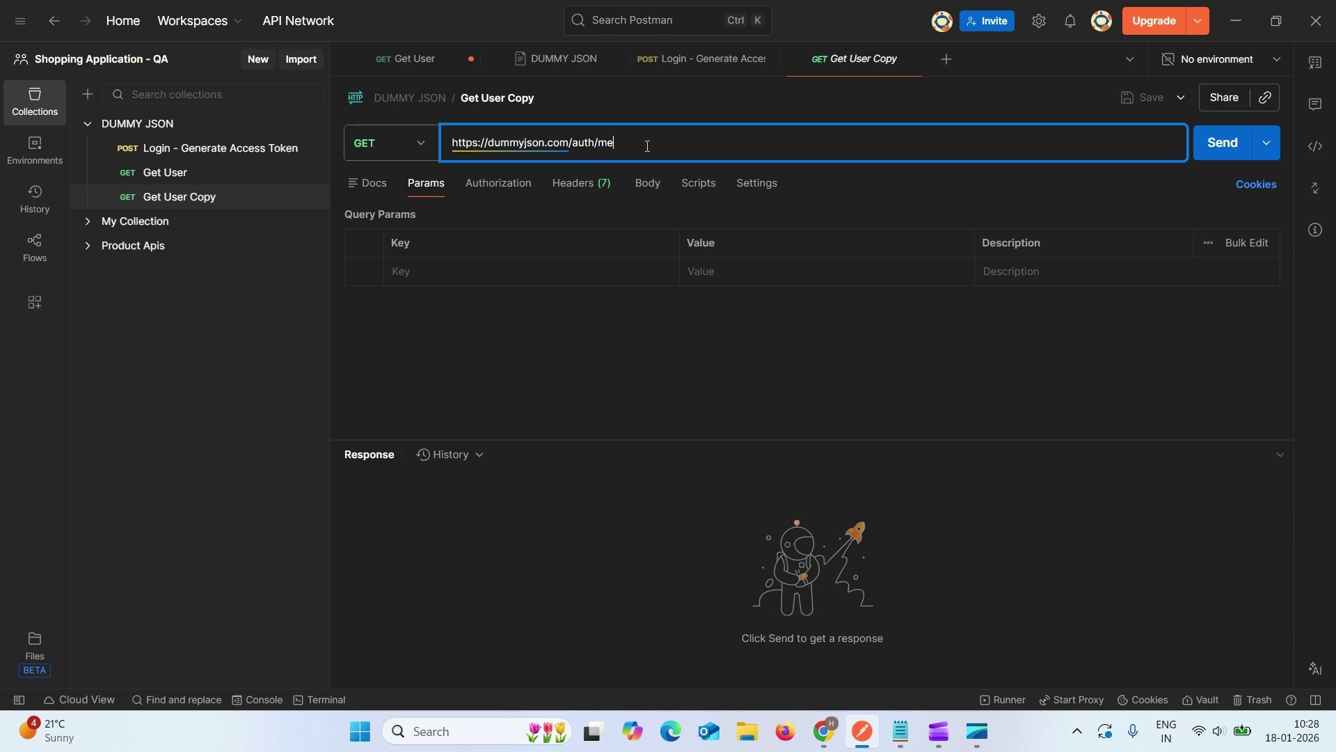
{"action": "key", "text": "BackSpace"}
{"action": "key", "text": "BackSpace"}
{"action": "key", "text": "BackSpace"}
{"action": "key", "text": "BackSpace"}
{"action": "key", "text": "BackSpace"}
{"action": "key", "text": "BackSpace"}
{"action": "key", "text": "BackSpace"}
{"action": "key", "text": "BackSpace"}
{"action": "key", "text": "BackSpace"}
{"action": "key", "text": "BackSpace"}
{"action": "key", "text": "BackSpace"}
{"action": "key", "text": "BackSpace"}
{"action": "key", "text": "BackSpace"}
{"action": "key", "text": "BackSpace"}
{"action": "key", "text": "BackSpace"}
{"action": "key", "text": "BackSpace"}
{"action": "key", "text": "BackSpace"}
{"action": "key", "text": "BackSpace"}
{"action": "key", "text": "BackSpace"}
{"action": "key", "text": "BackSpace"}
{"action": "key", "text": "BackSpace"}
{"action": "key", "text": "BackSpace"}
{"action": "key", "text": "BackSpace"}
{"action": "key", "text": "BackSpace"}
{"action": "key", "text": "ctrl+z"}
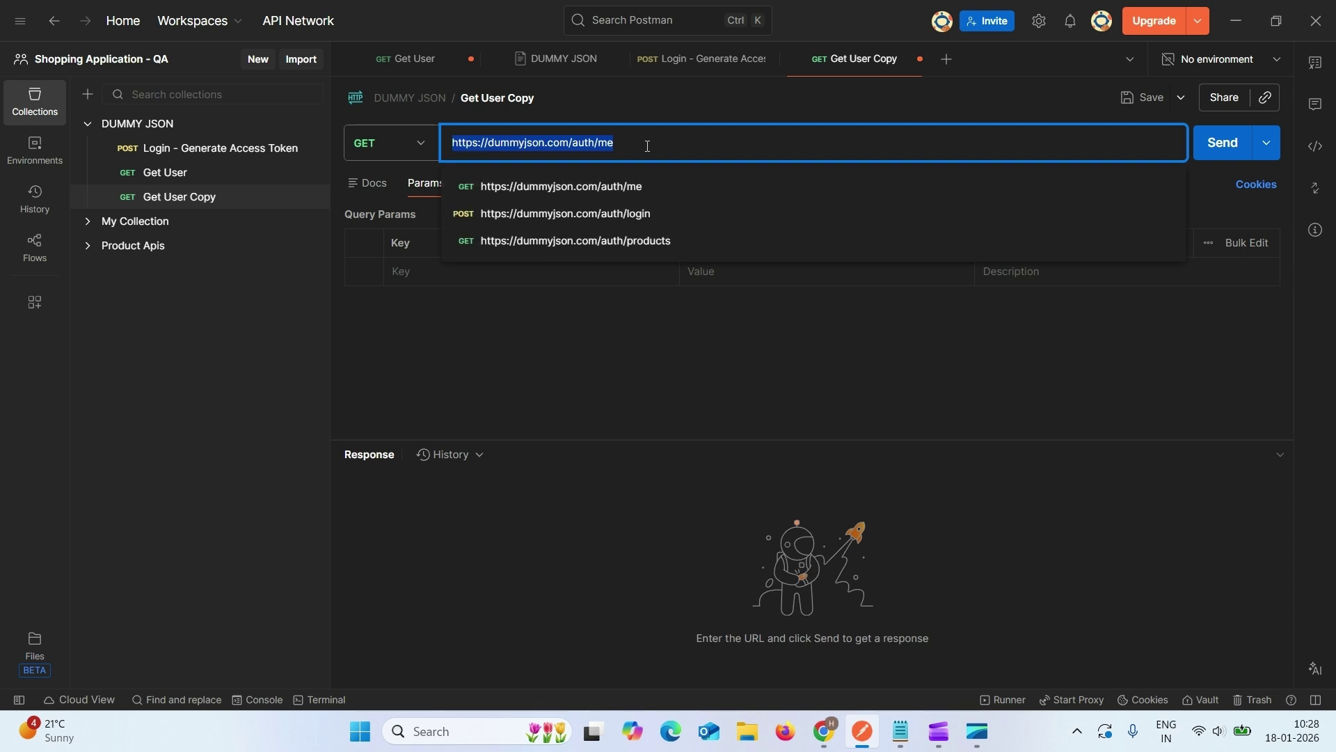
{"action": "key", "text": "ctrl+v"}
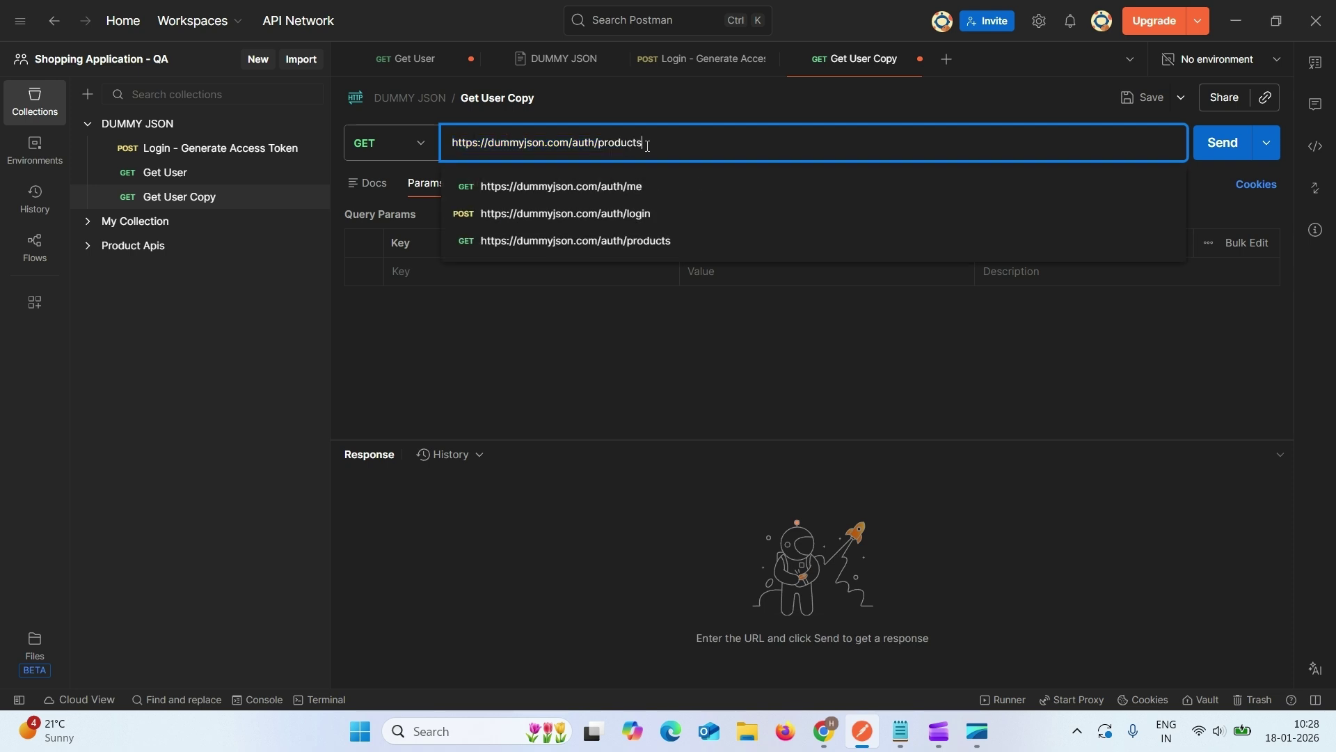
{"action": "left_click", "coordinate": [662, 298]}
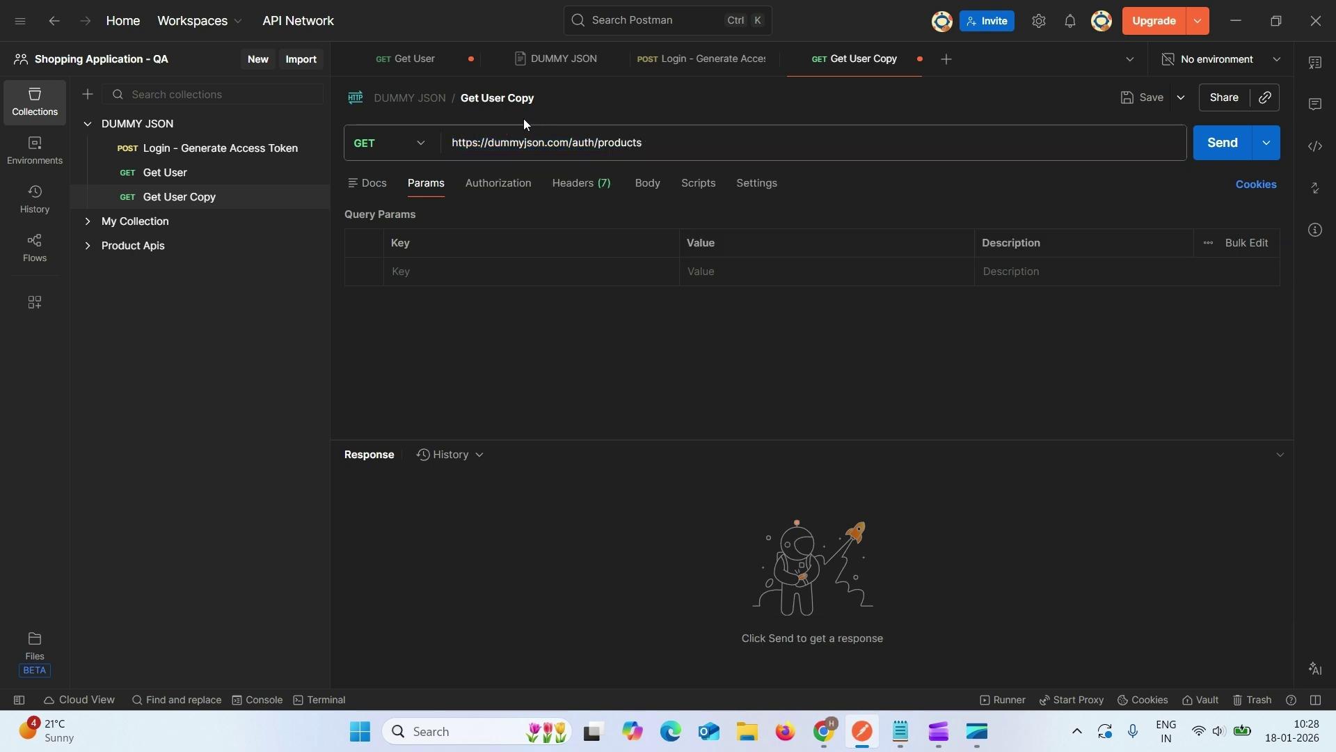
Step: Rename the Get User Copy request as "Get Products" and send it
{"action": "left_click", "coordinate": [511, 99]}
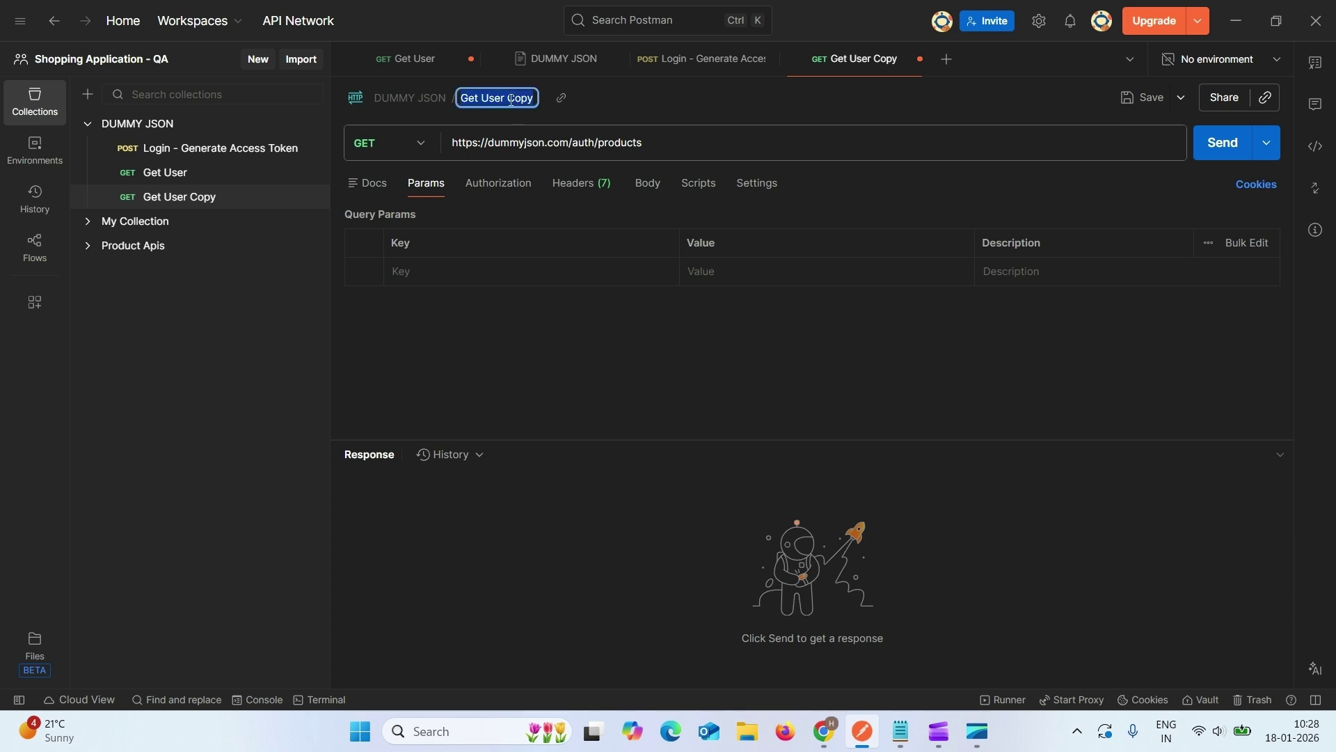
{"action": "type", "text": "Get Products"}
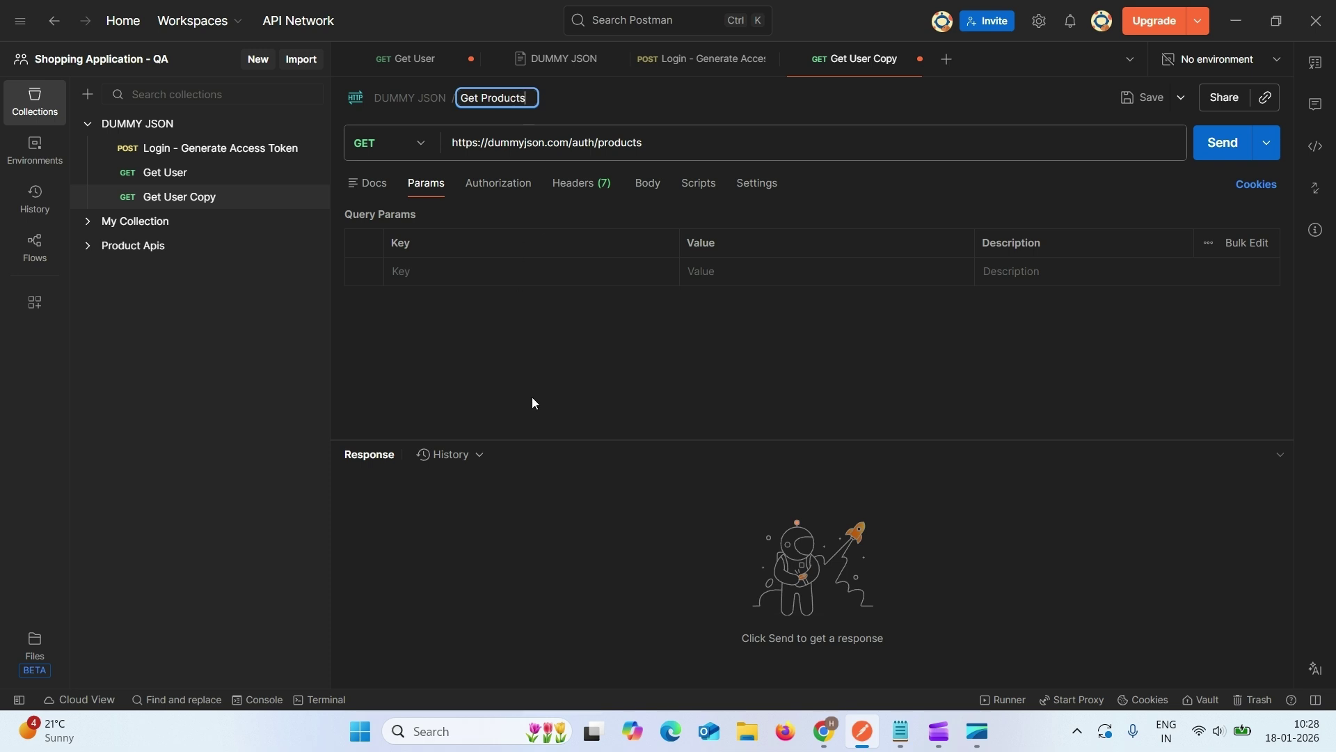
{"action": "key", "text": "Return"}
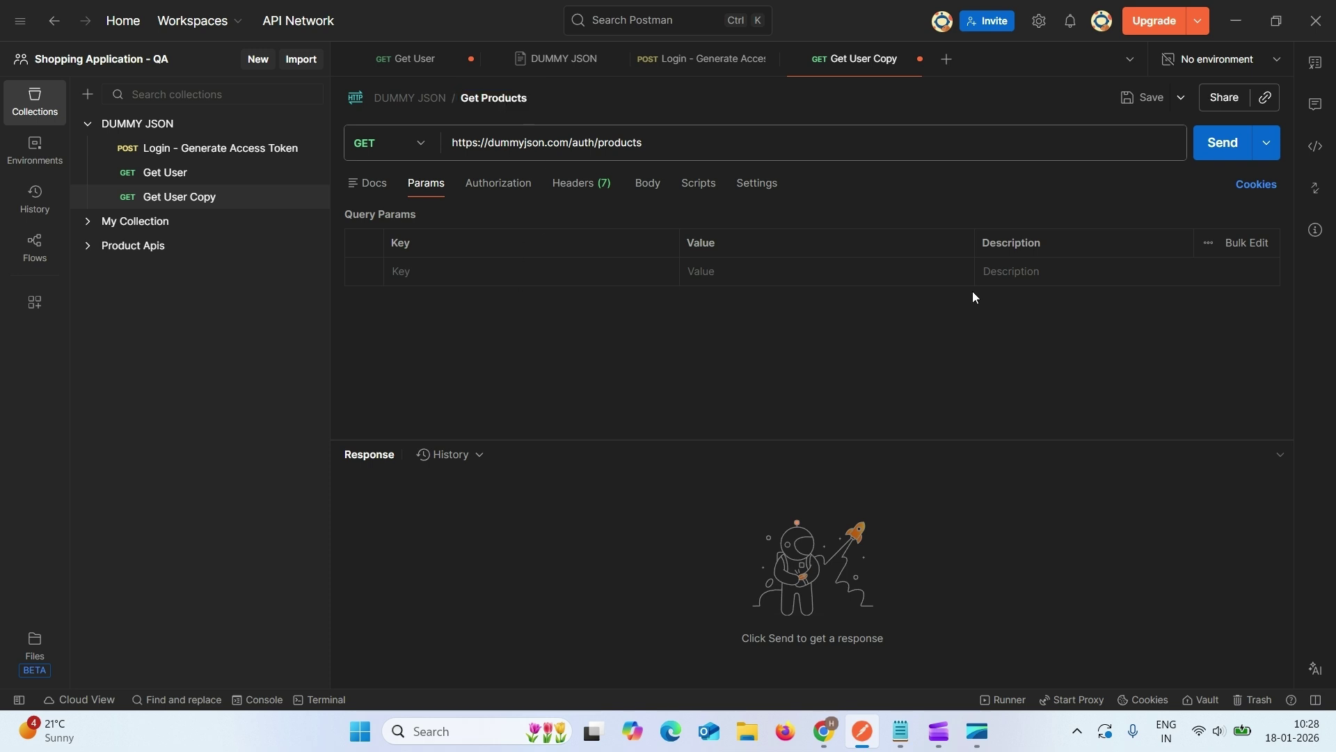
{"action": "left_click", "coordinate": [1197, 153]}
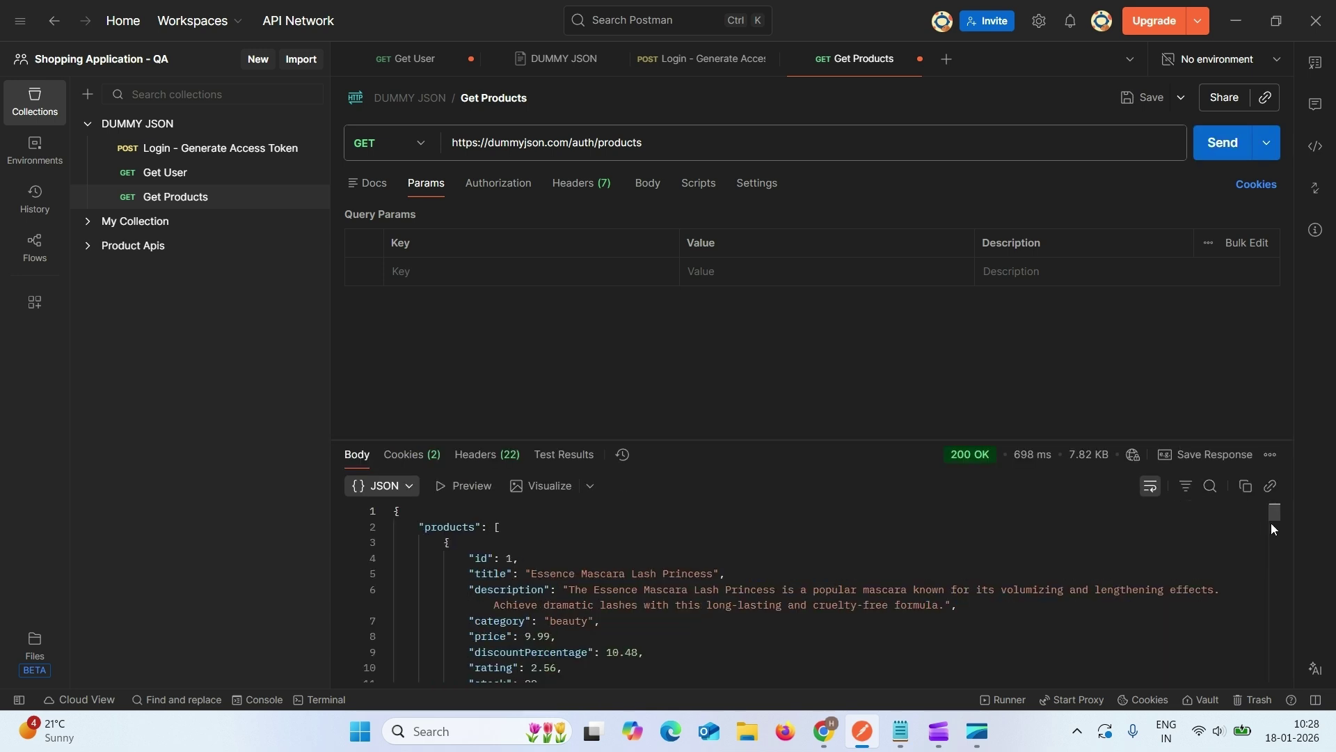
Step: Review the Get Products authorization settings and the accessToken in the Login - Generate Access Token response
{"action": "left_click", "coordinate": [488, 195]}
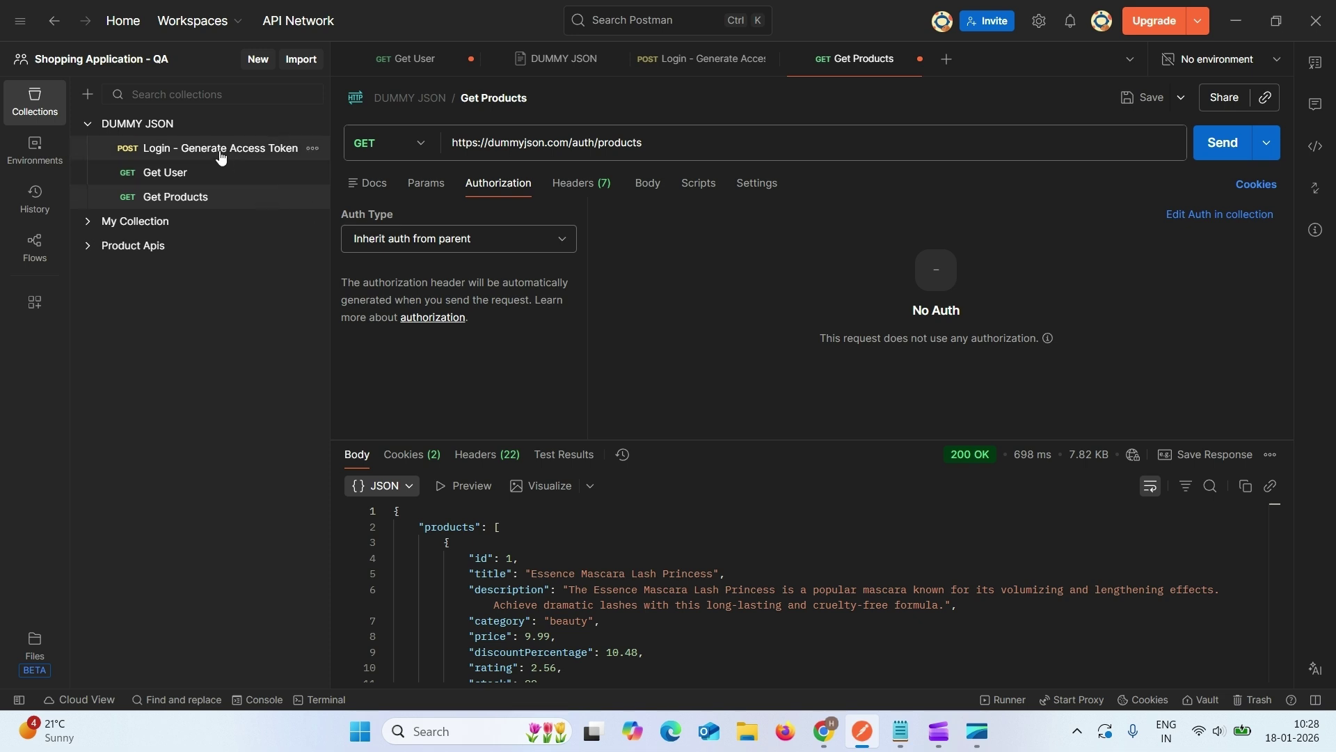
{"action": "key", "text": "ctrl+shift+Tab"}
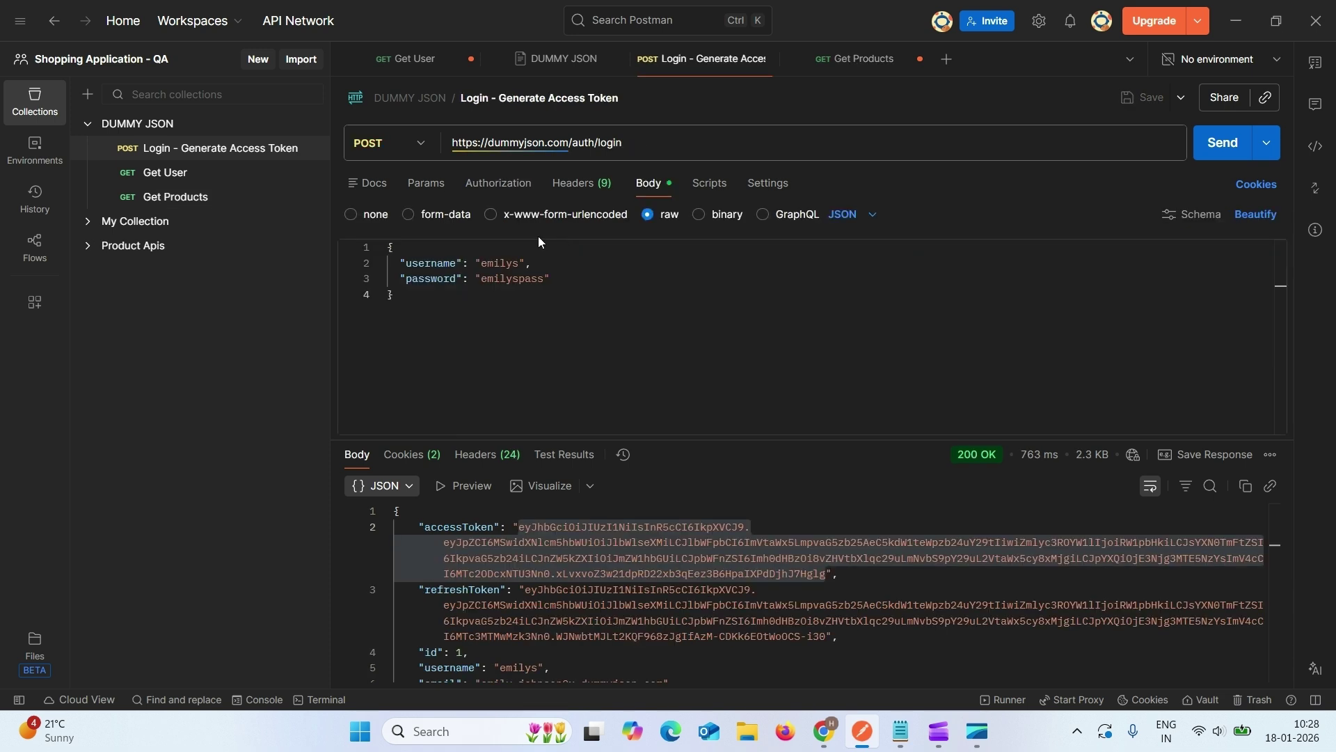
{"action": "left_click", "coordinate": [671, 400]}
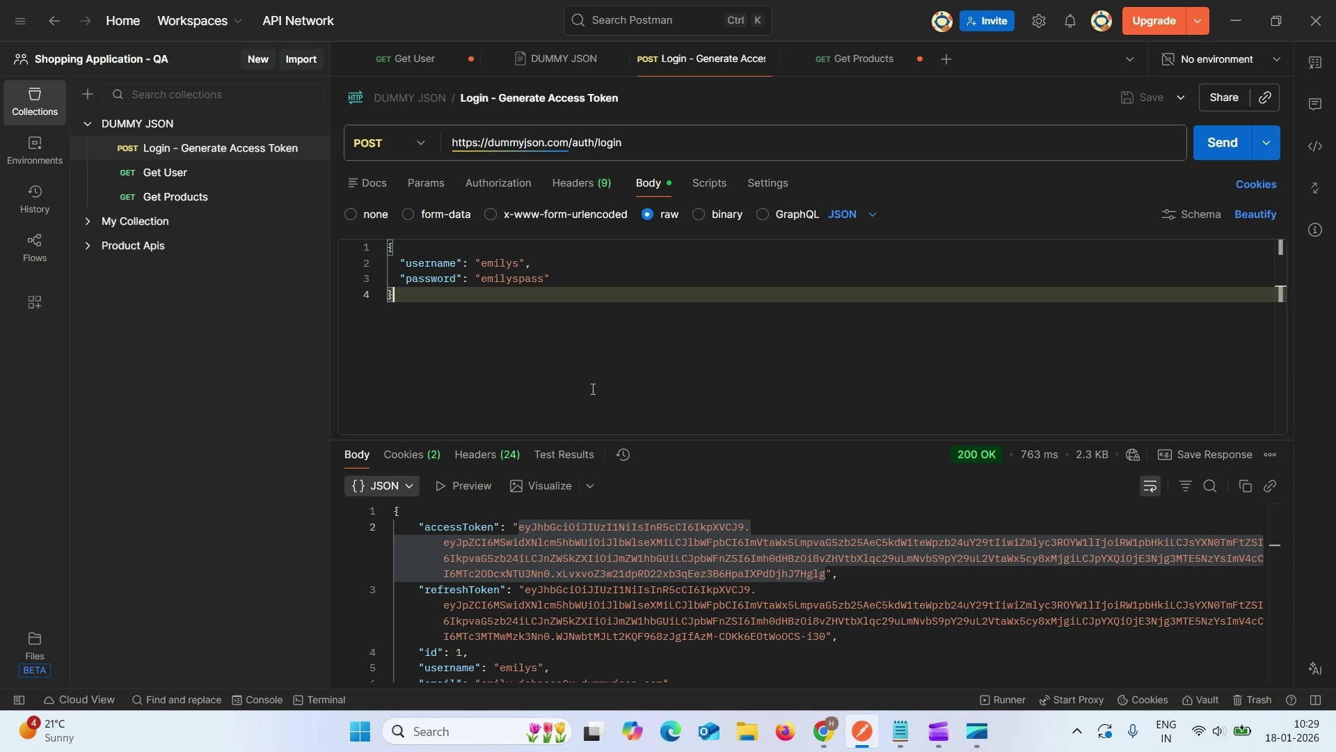
{"action": "left_click", "coordinate": [519, 530]}
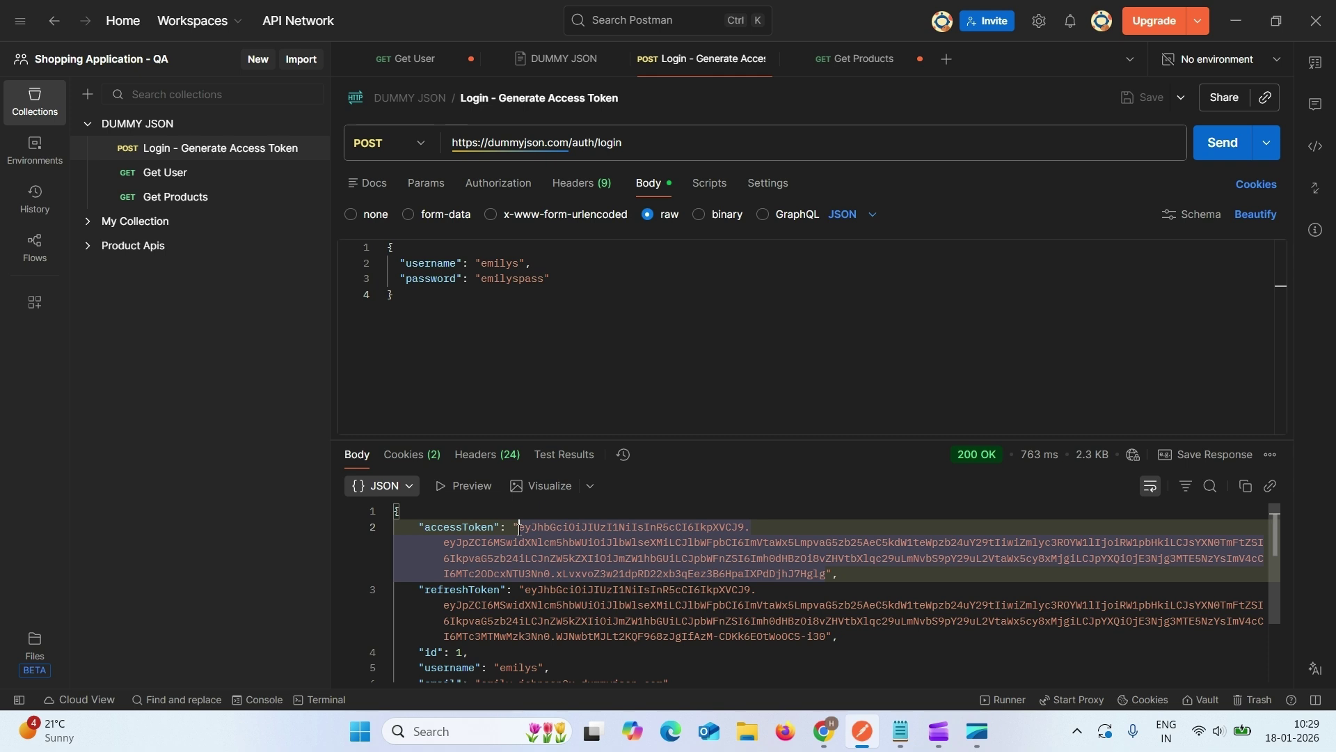
{"action": "left_click", "coordinate": [622, 346]}
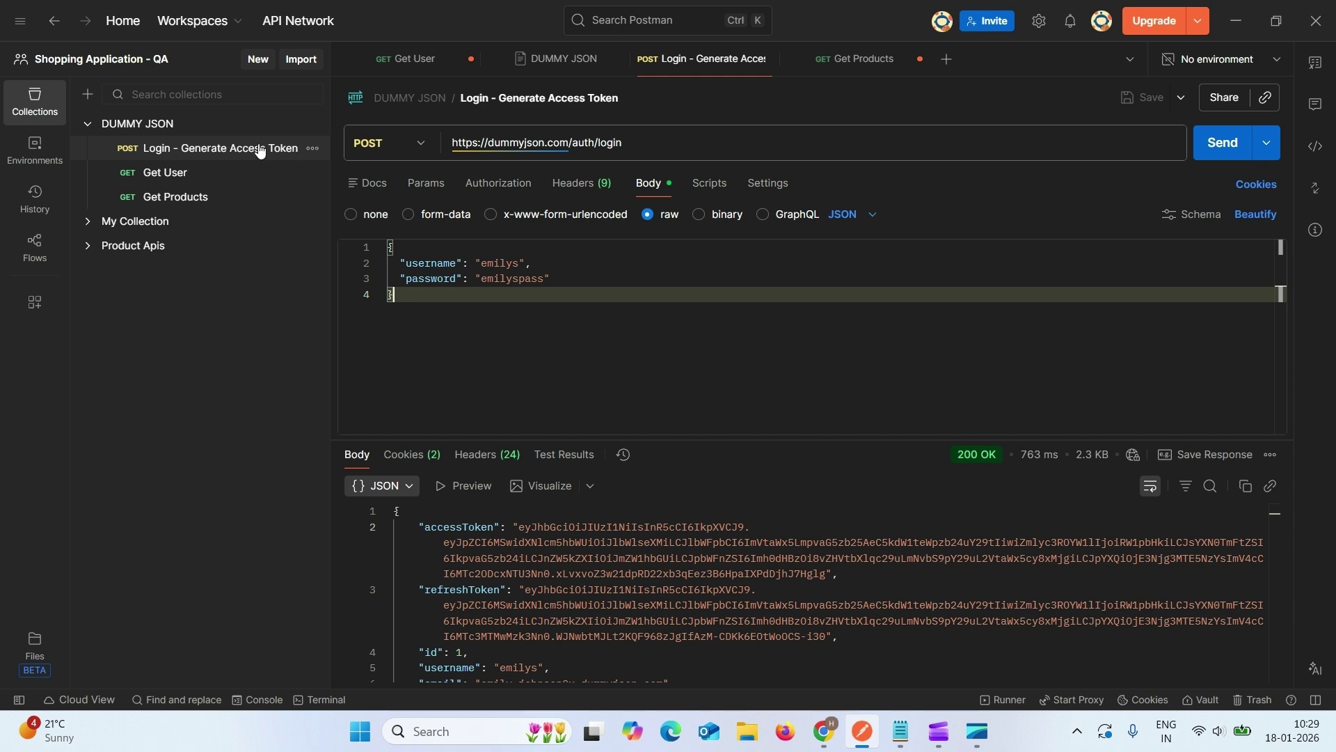
Step: Open the empty post-response script of the Login - Generate Access Token request
{"action": "left_click", "coordinate": [210, 151]}
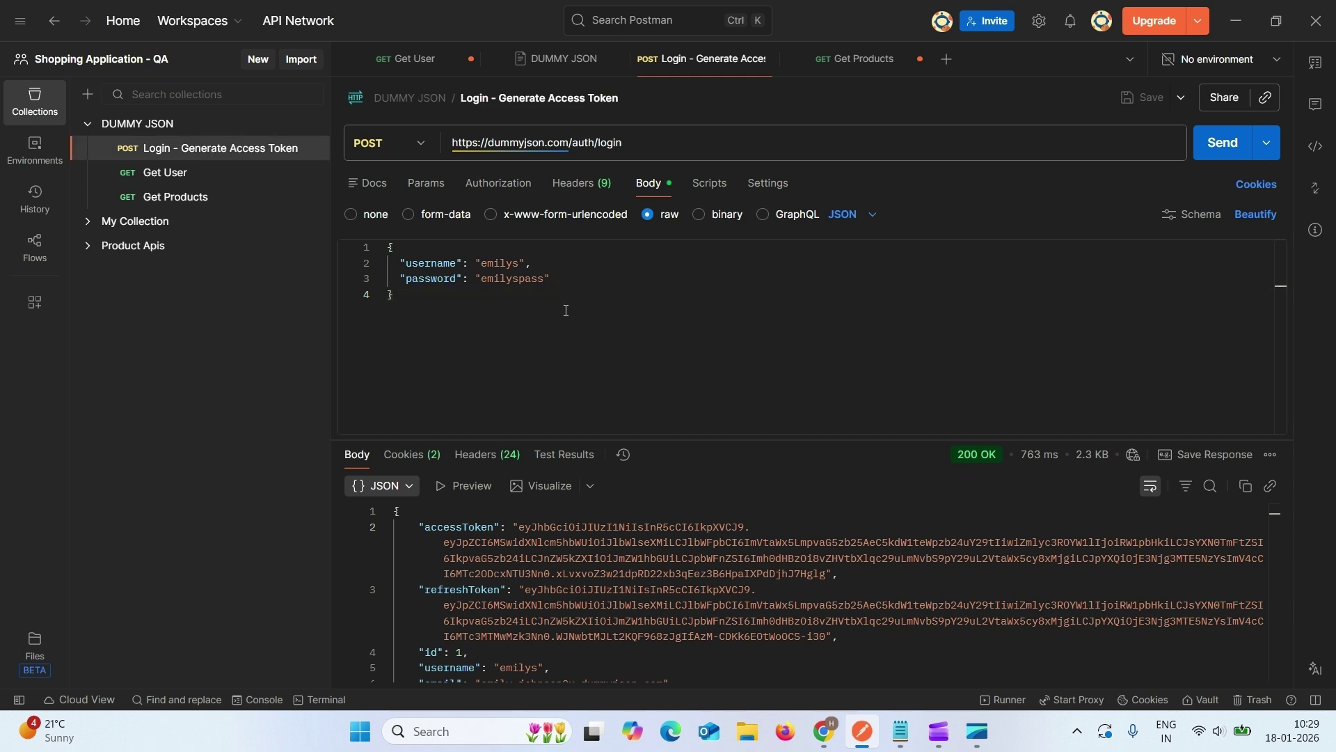
{"action": "left_click", "coordinate": [709, 183]}
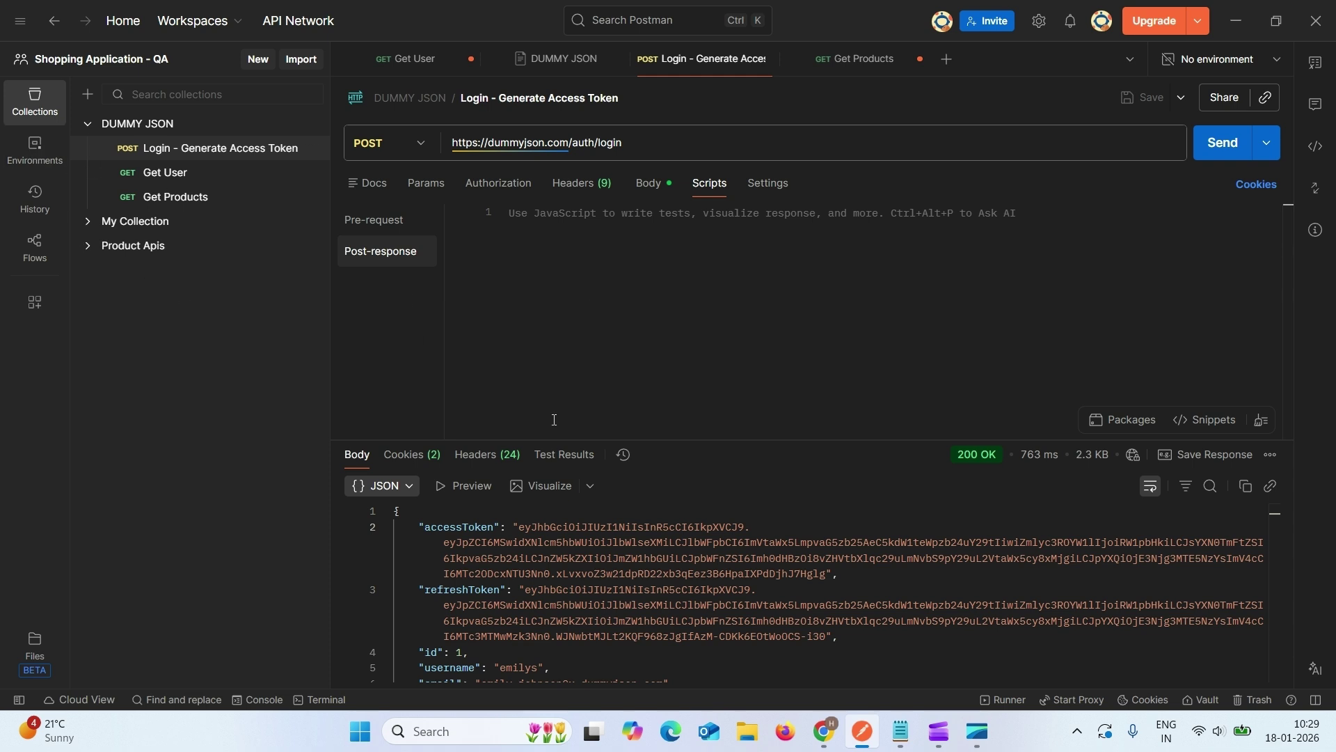
{"action": "left_click", "coordinate": [537, 370]}
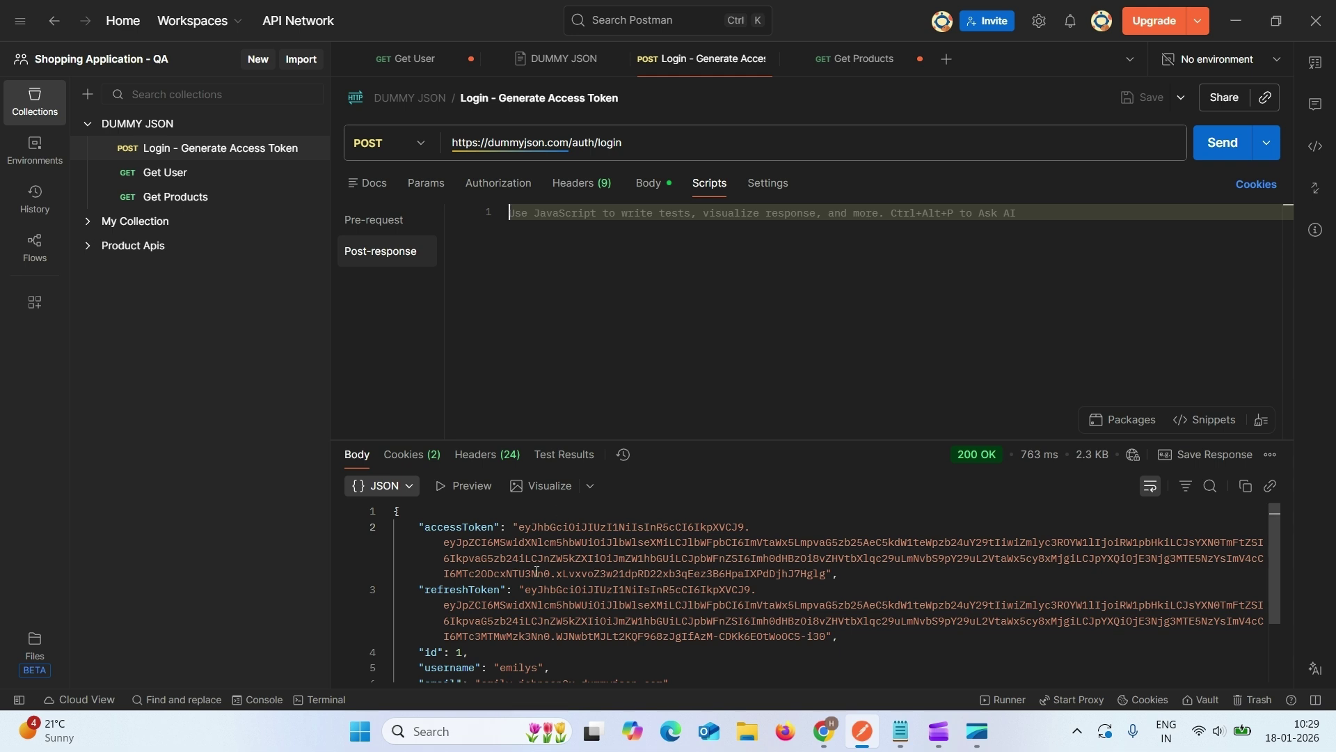
Step: Create a new environment named "DummyJson - env"
{"action": "left_click", "coordinate": [28, 158]}
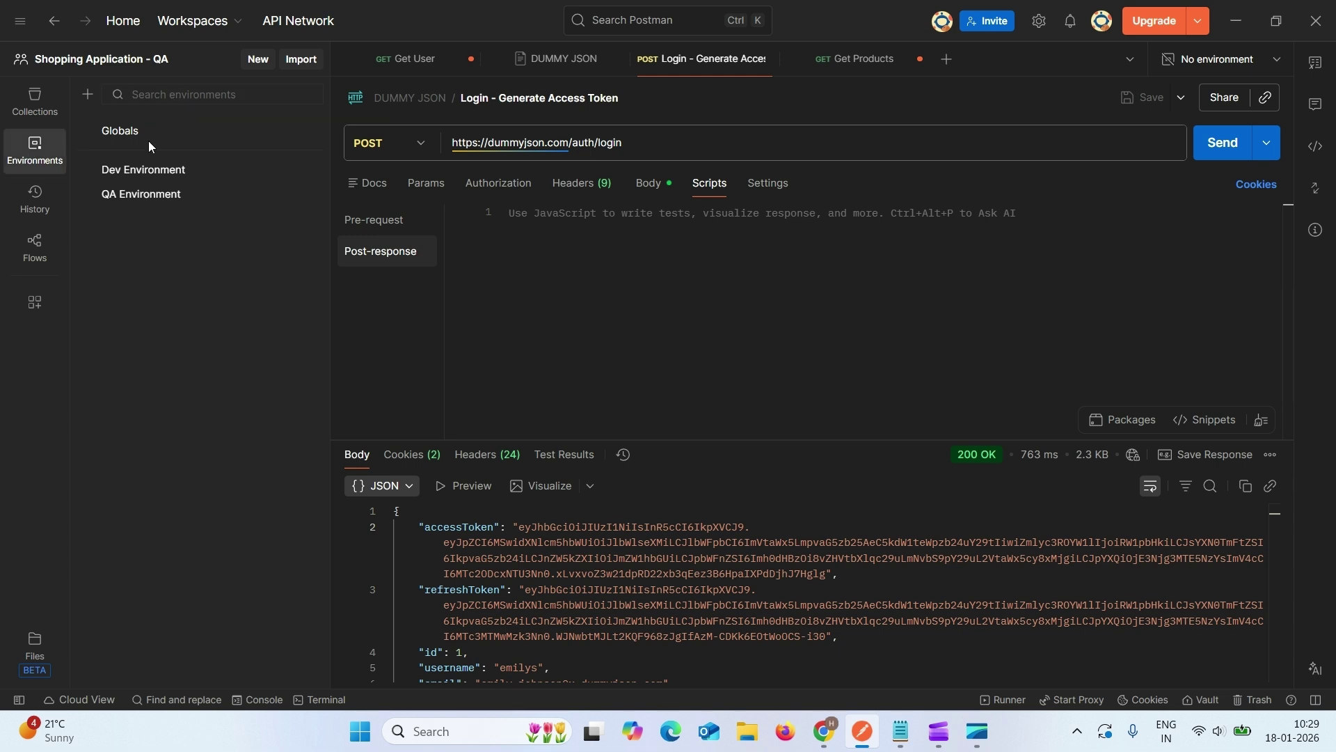
{"action": "left_click", "coordinate": [88, 95]}
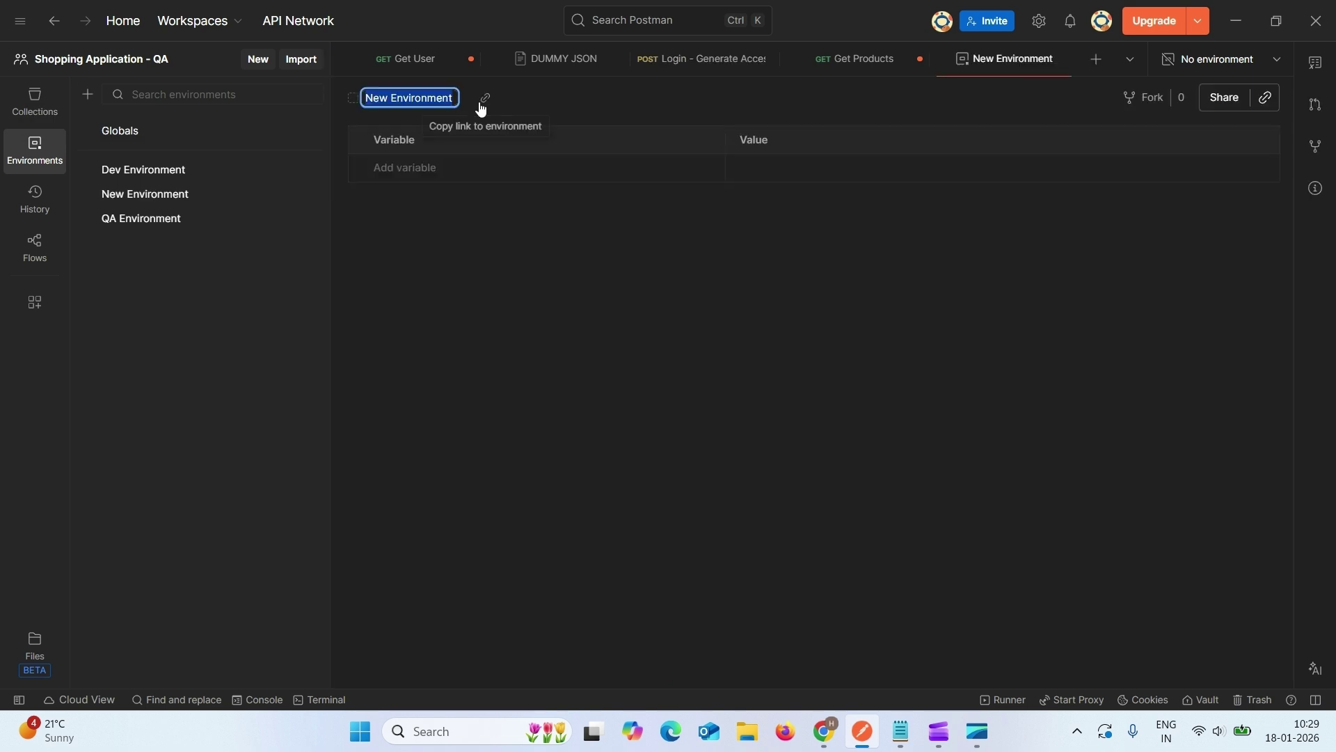
{"action": "key", "text": "BackSpace"}
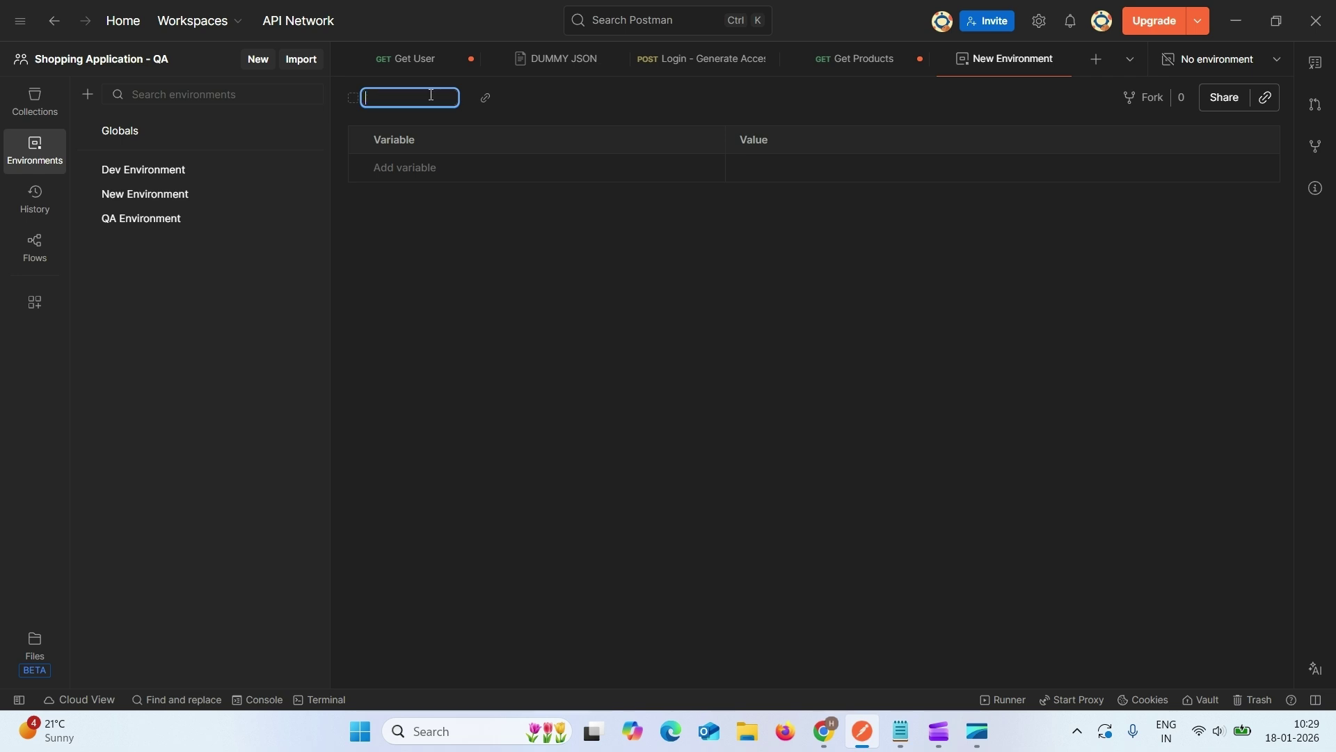
{"action": "type", "text": "DummyJson - env"}
Step: Add a variable named access_token with no value to the DummyJson - env environment
{"action": "left_click", "coordinate": [423, 168]}
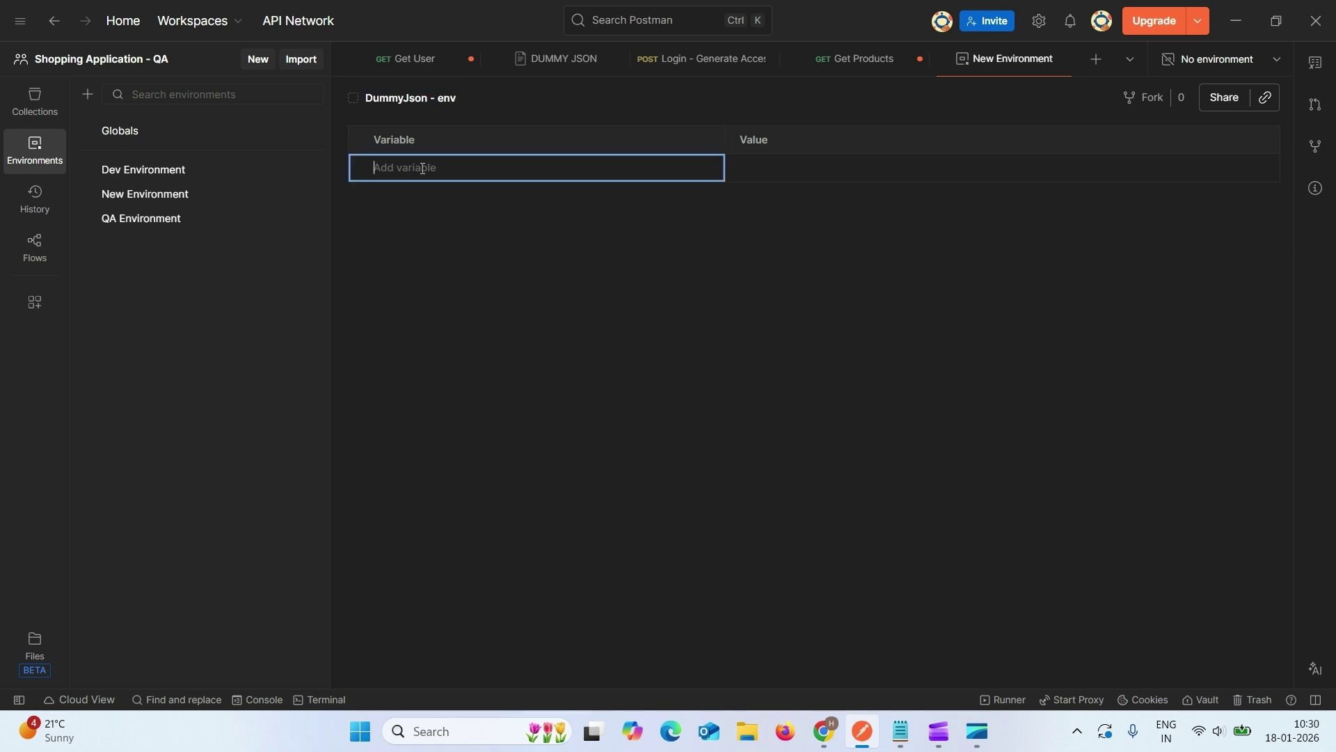
{"action": "type", "text": "access"}
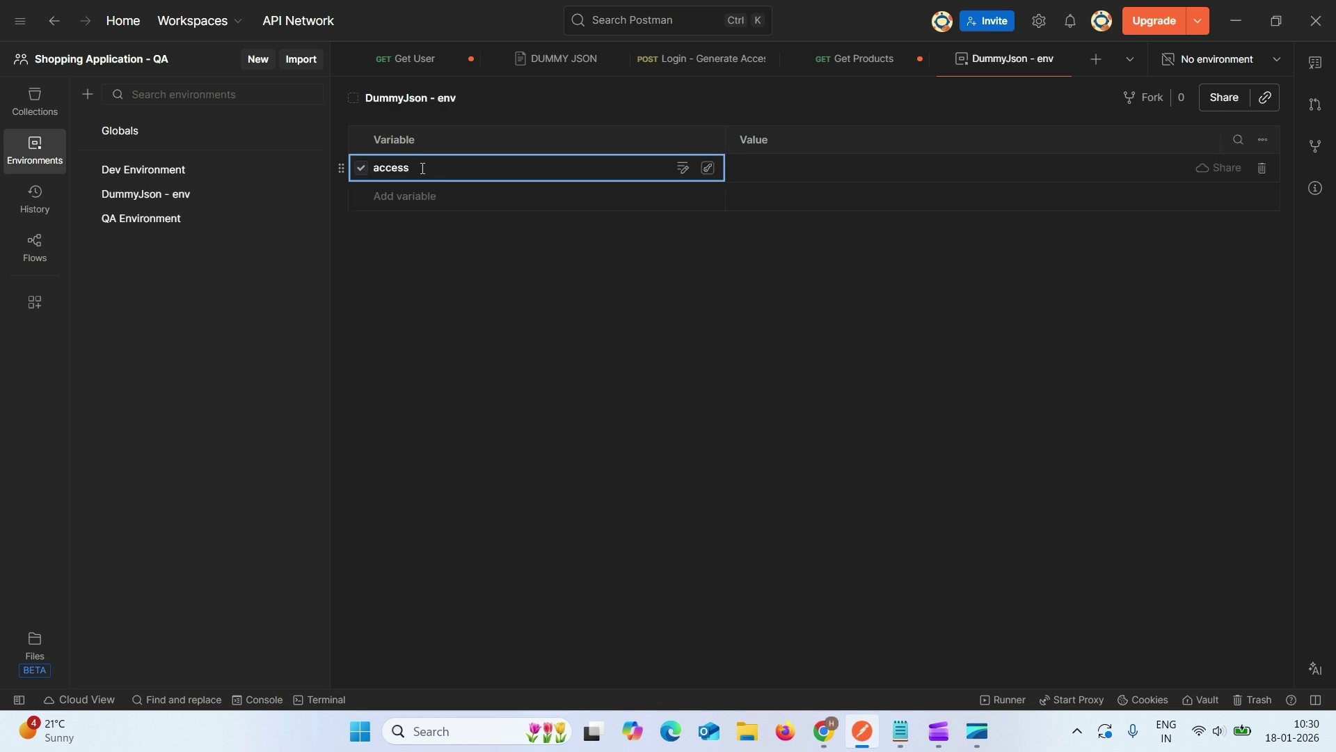
{"action": "type", "text": "_token"}
{"action": "left_click", "coordinate": [719, 342]}
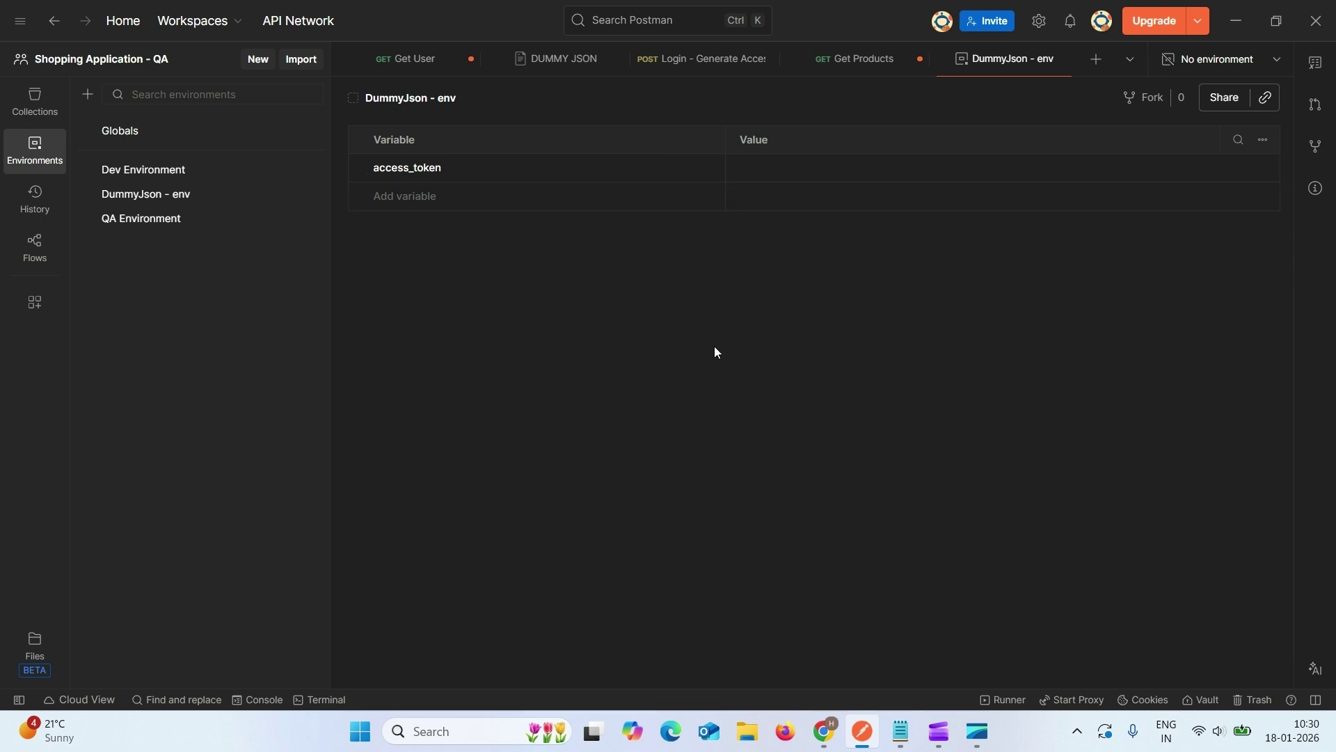
Step: Return to the post-response script of the Login - Generate Access Token request in the DUMMY JSON collection
{"action": "left_click", "coordinate": [37, 104]}
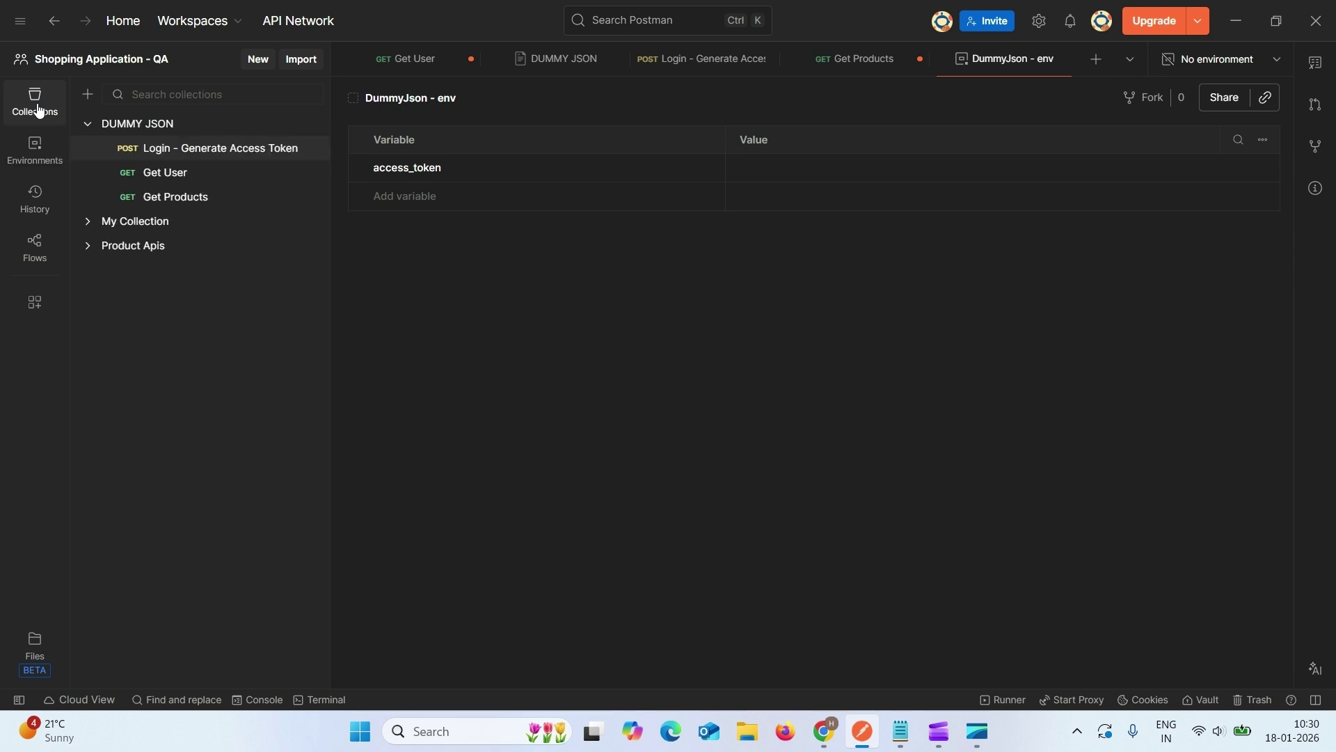
{"action": "left_click", "coordinate": [189, 157]}
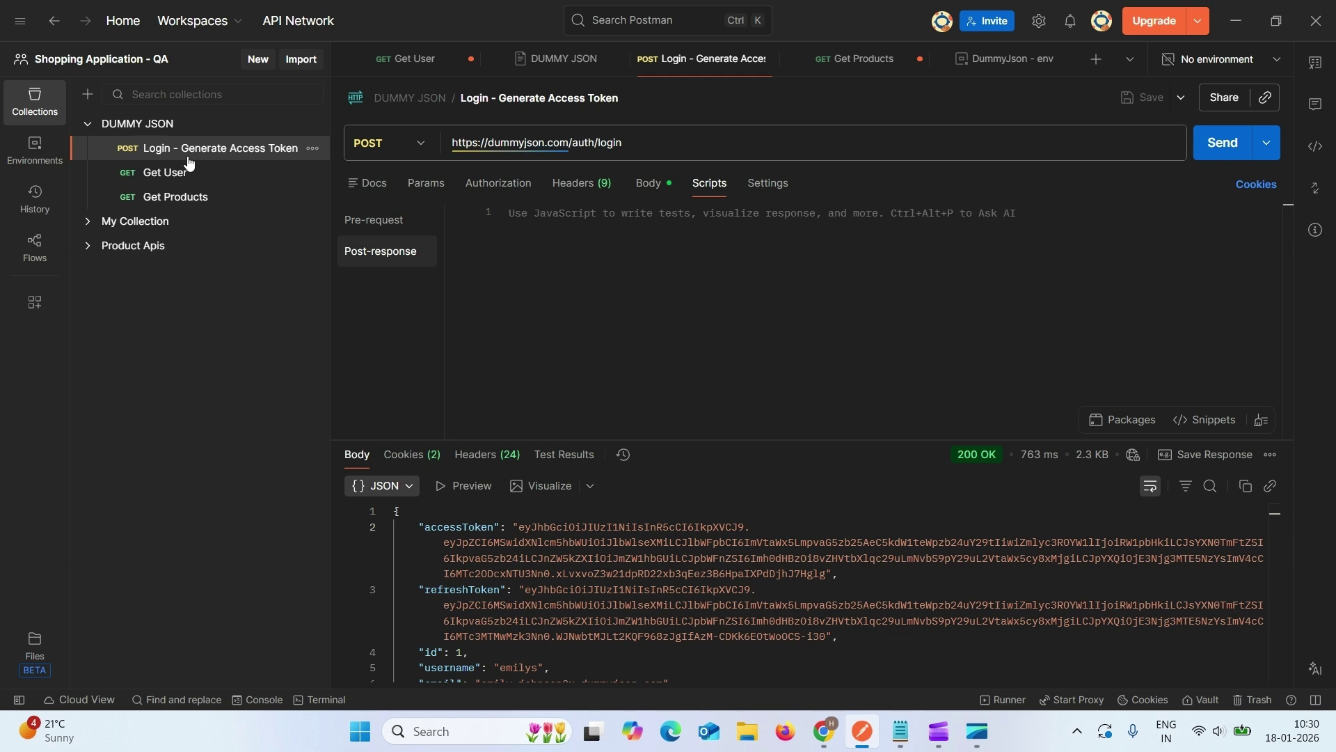
{"action": "left_click", "coordinate": [819, 234]}
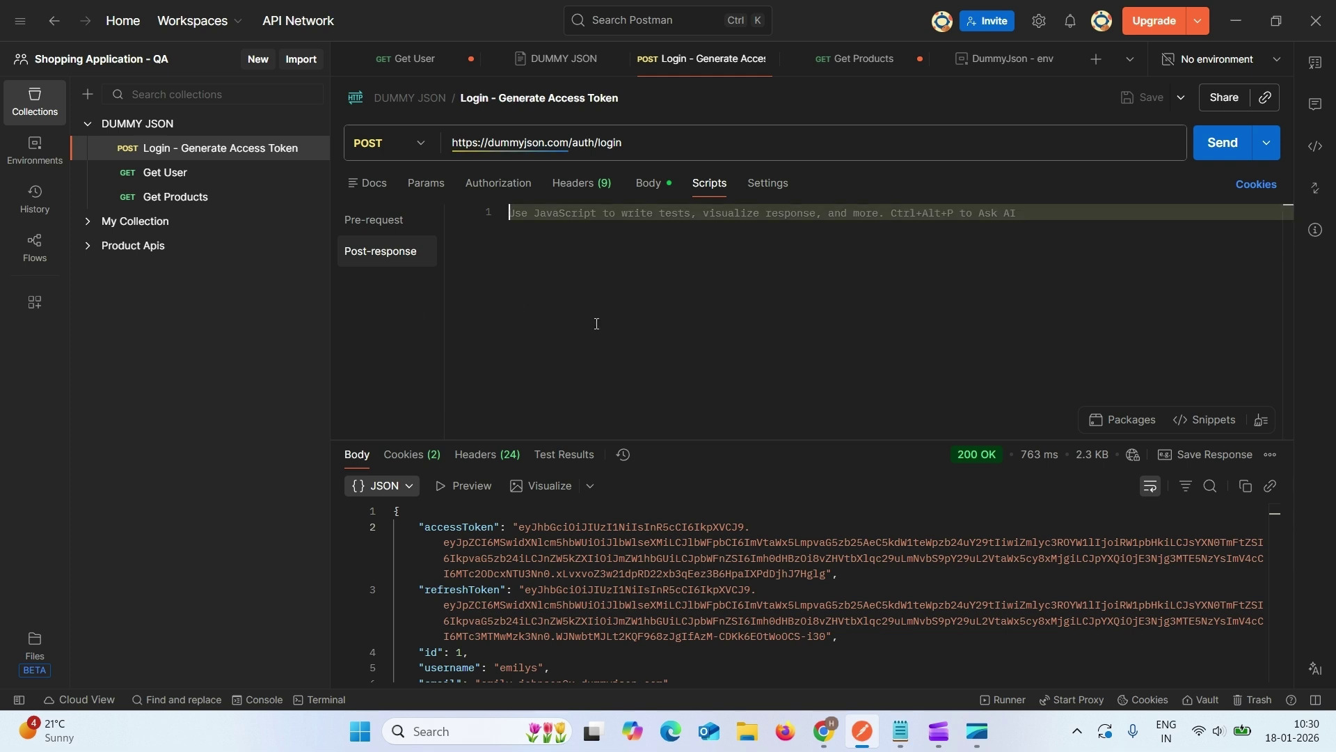
{"action": "left_click", "coordinate": [712, 186]}
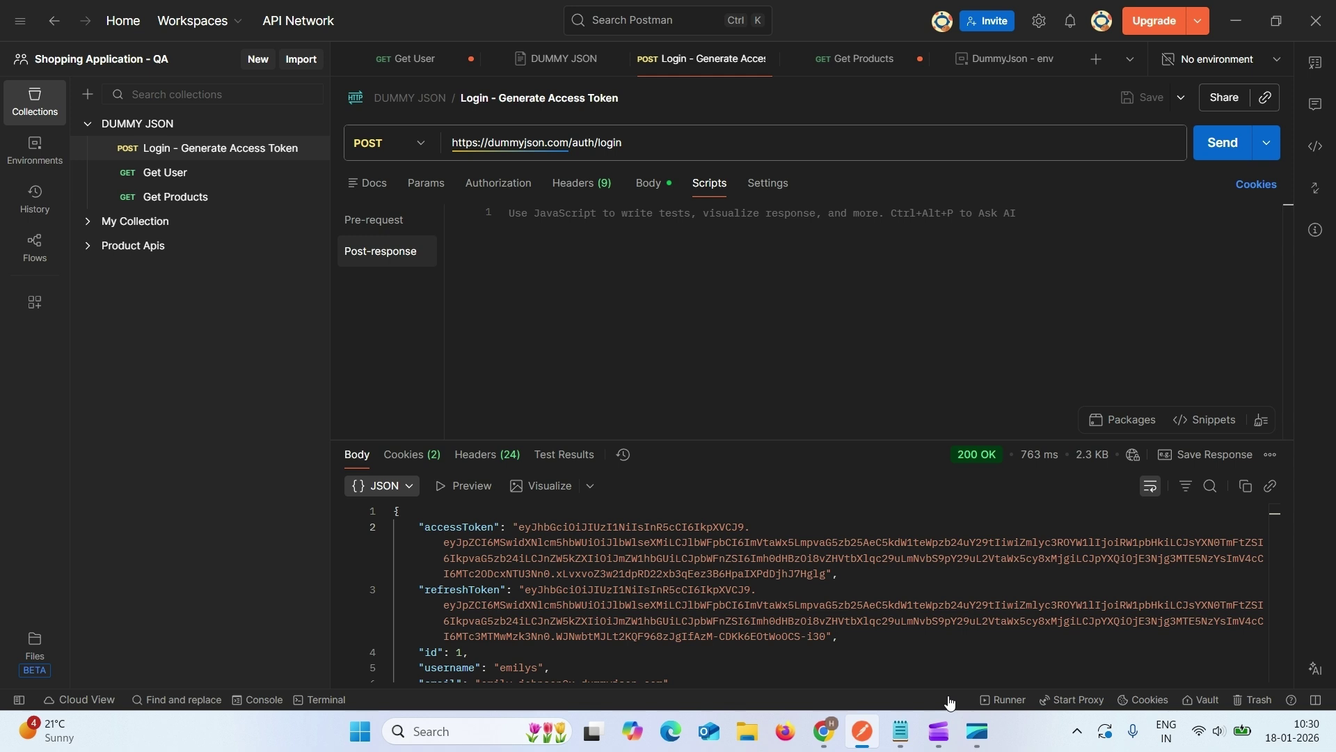
Step: Switch to Notepad and copy the two script lines that parse the response and set access_token from jsonData.accessToken
{"action": "left_click", "coordinate": [899, 731]}
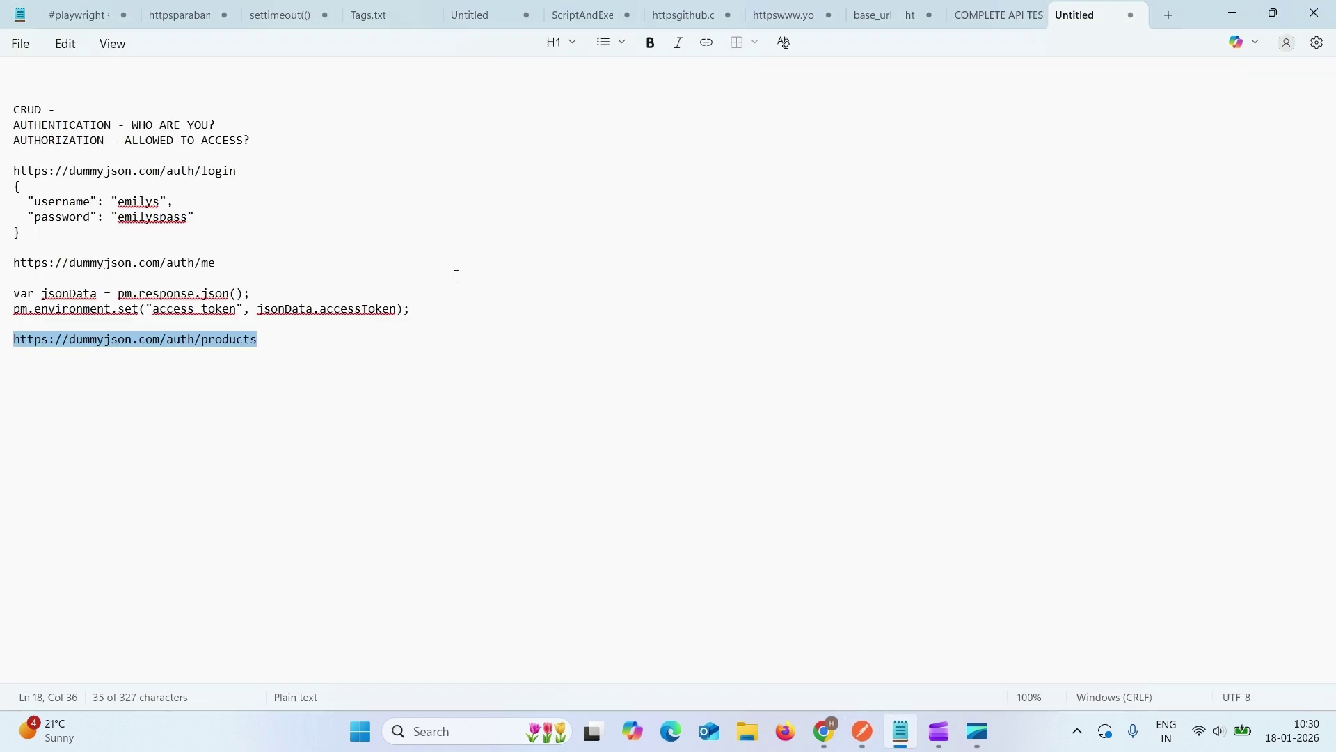
{"action": "left_click", "coordinate": [446, 313]}
{"action": "left_click_drag", "start_coordinate": [446, 313], "coordinate": [11, 298]}
{"action": "key", "text": "ctrl+c"}
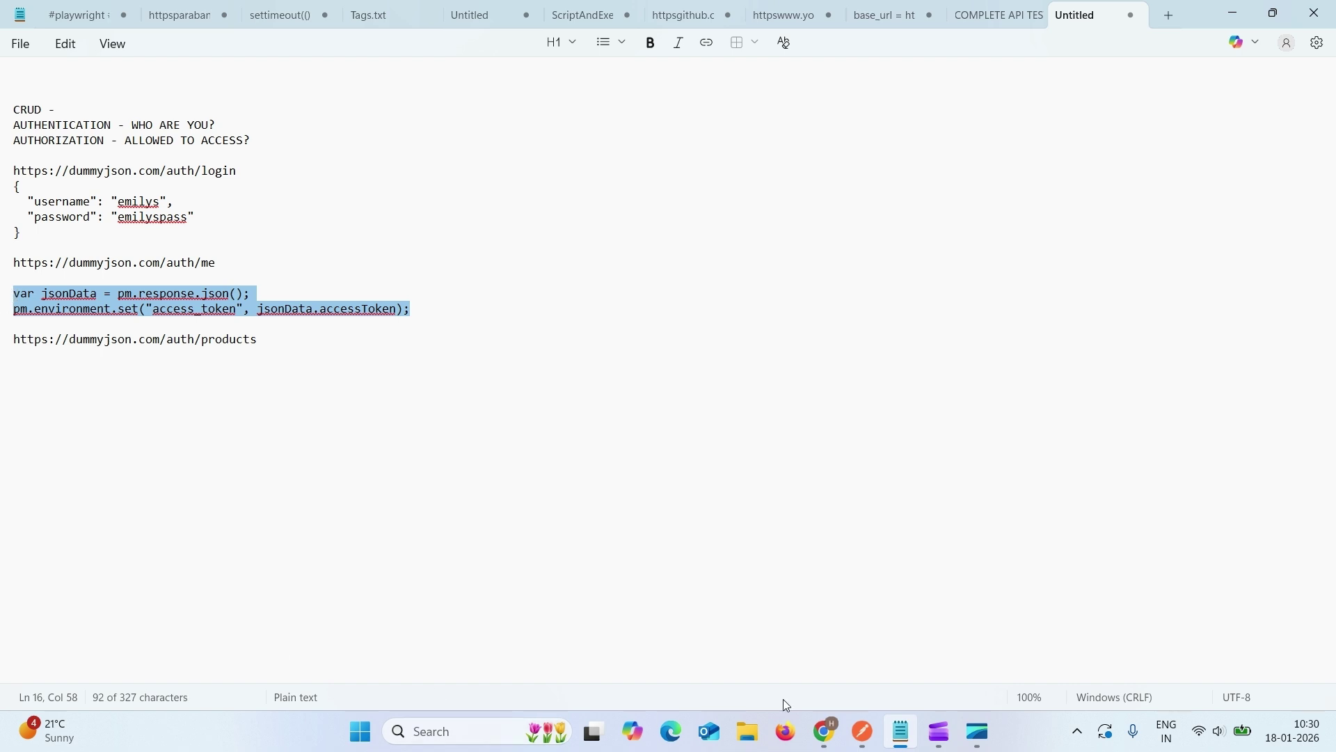
Step: Switch back to Postman, paste the copied lines into the Login request's post-response script and save the request
{"action": "left_click", "coordinate": [866, 732]}
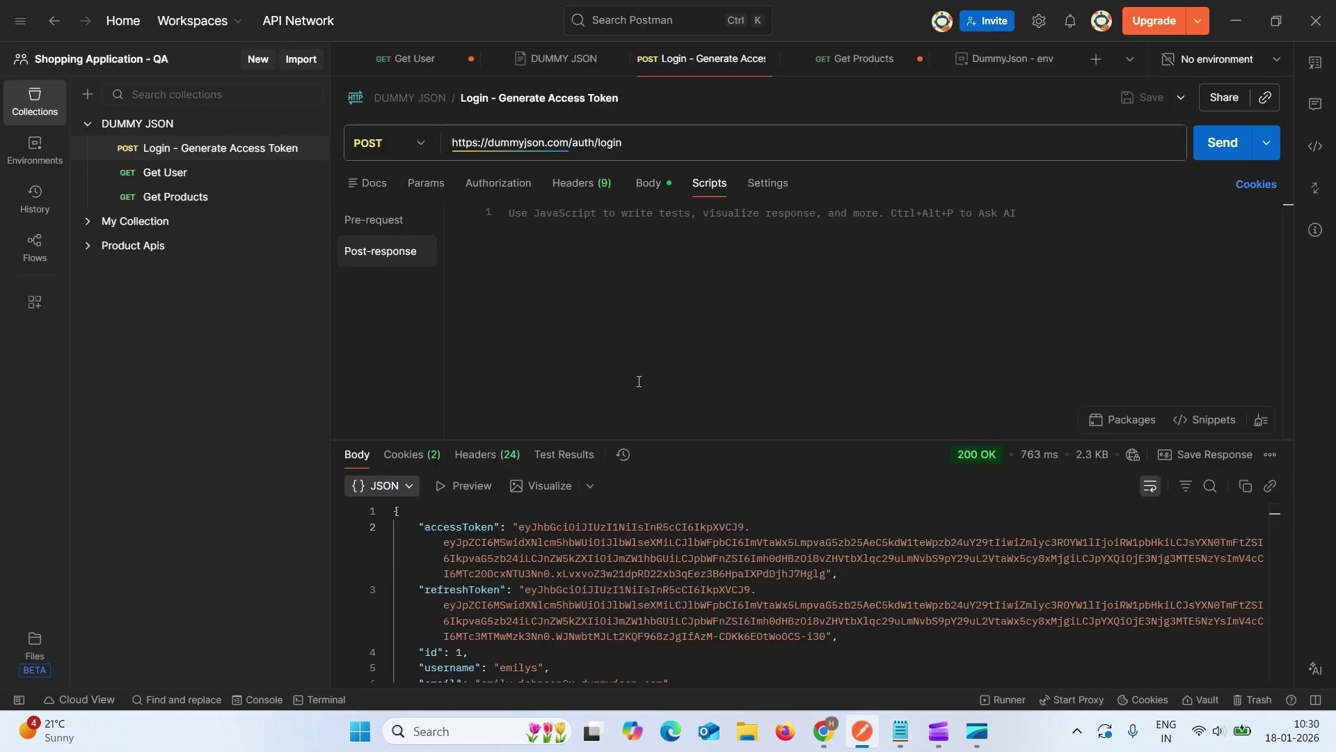
{"action": "left_click", "coordinate": [556, 247]}
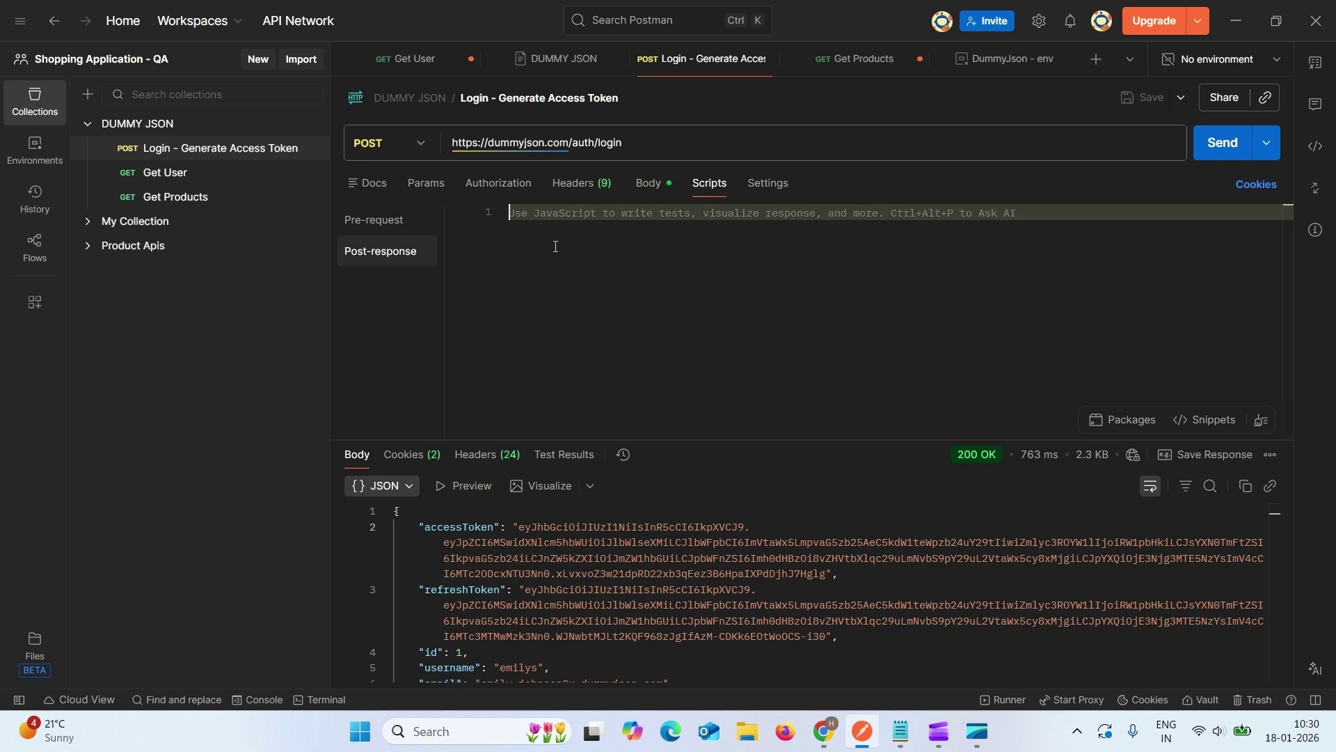
{"action": "key", "text": "ctrl+v"}
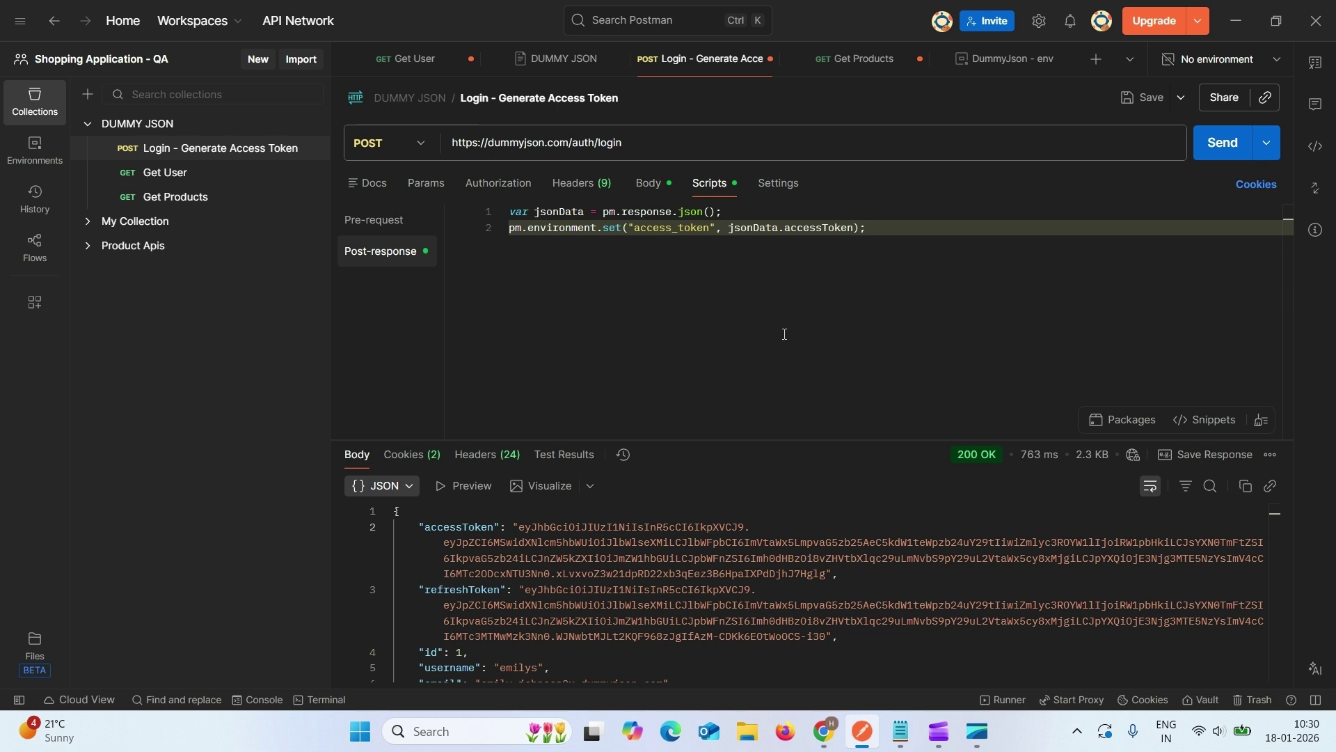
{"action": "key", "text": "ctrl+s"}
Step: Examine how the pm.environment.set call in the script relates to the accessToken field in the login response
{"action": "left_click", "coordinate": [508, 230]}
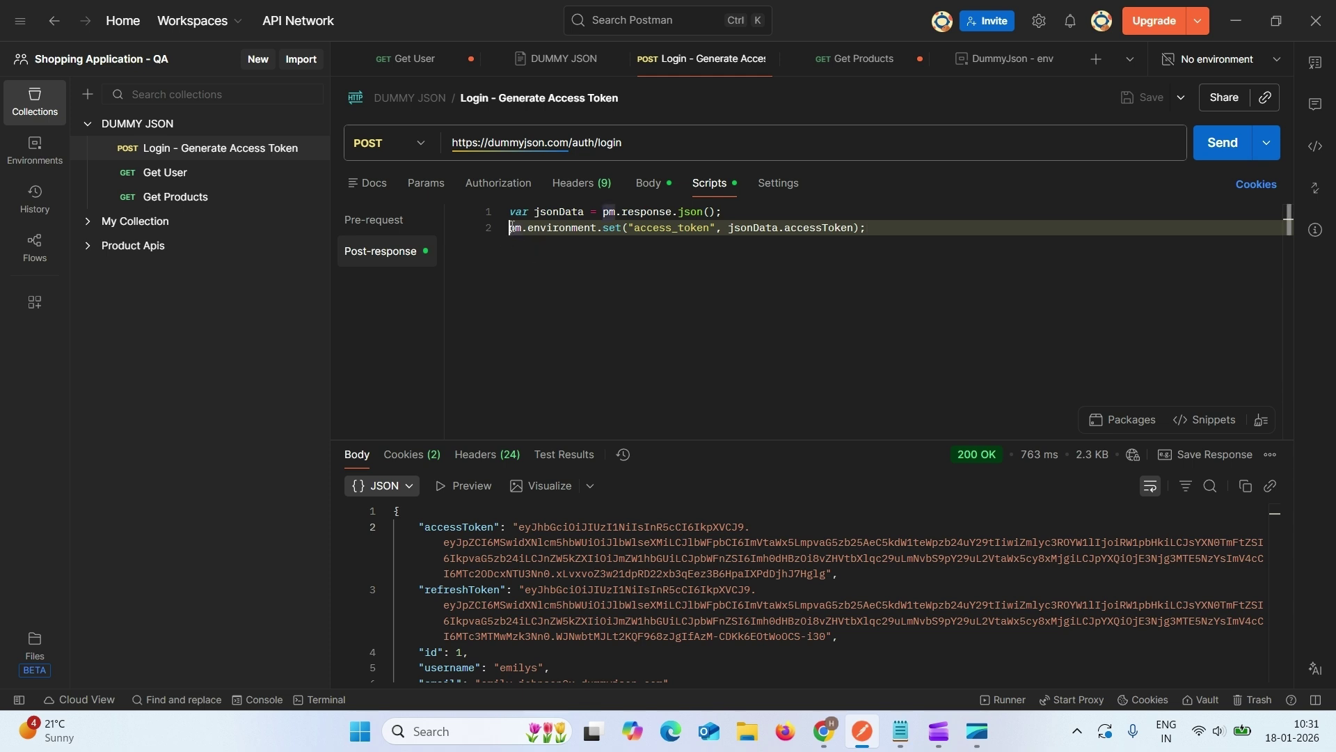
{"action": "left_click_drag", "start_coordinate": [510, 228], "coordinate": [623, 230]}
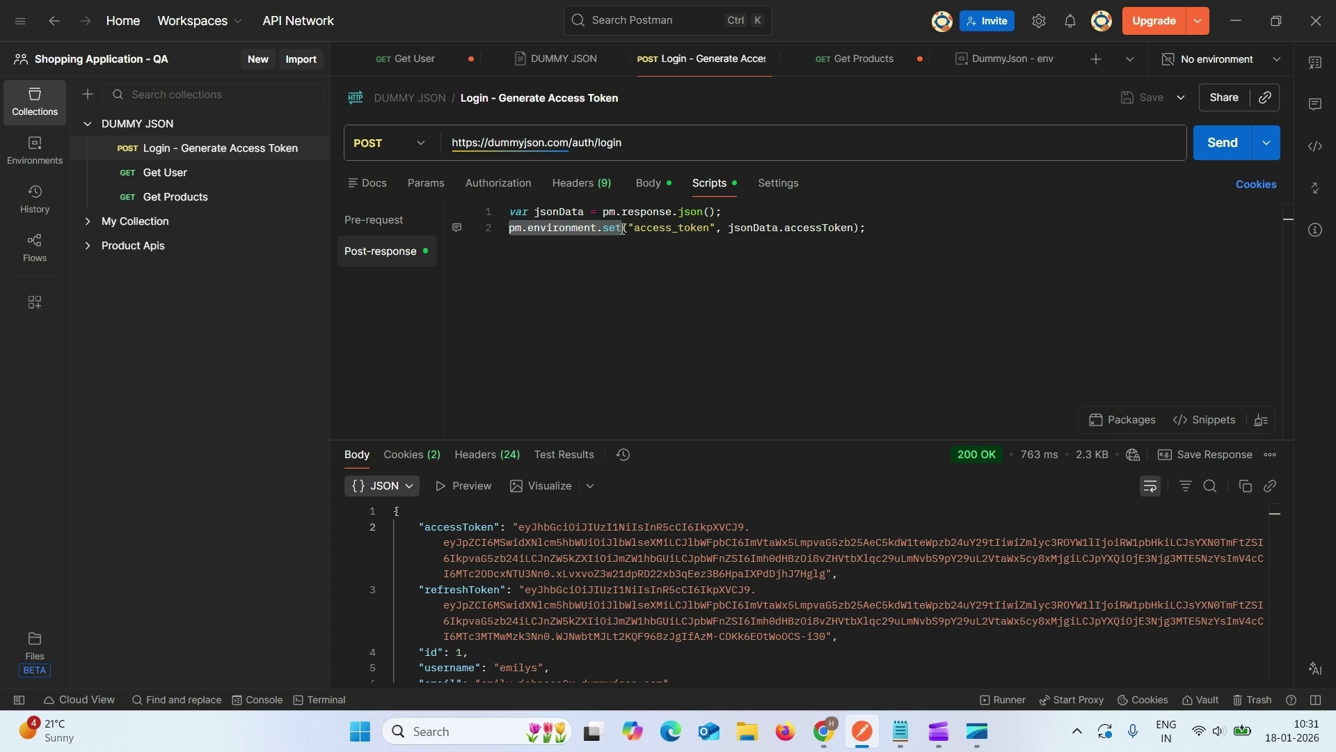
{"action": "left_click", "coordinate": [626, 280]}
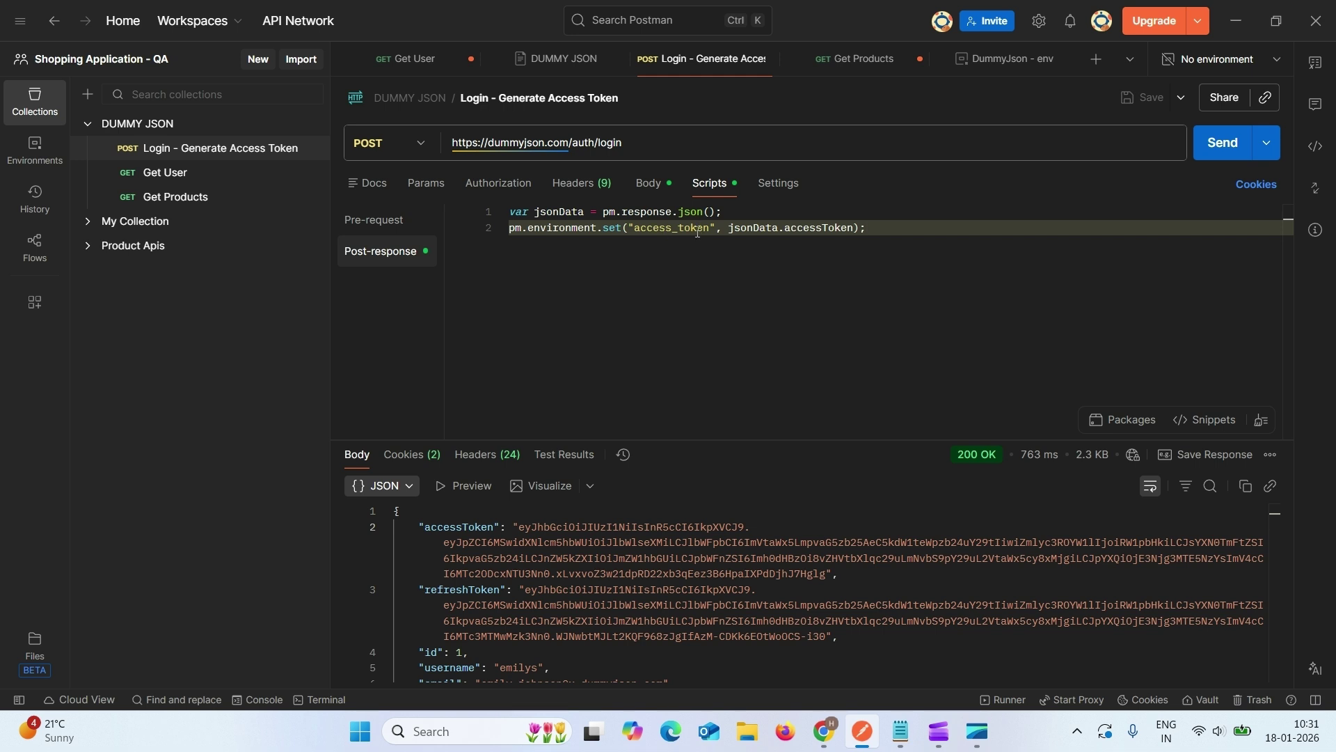
{"action": "mouse_move", "coordinate": [563, 214]}
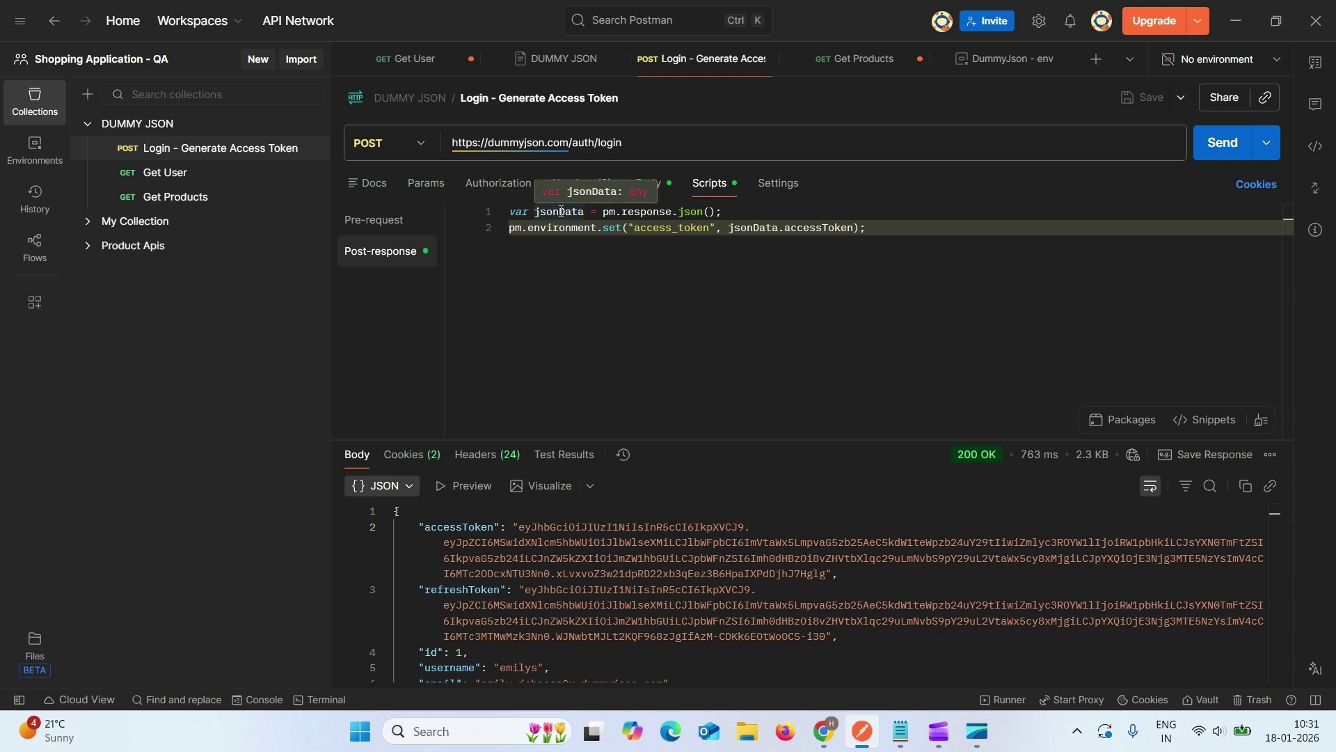
{"action": "left_click", "coordinate": [531, 542]}
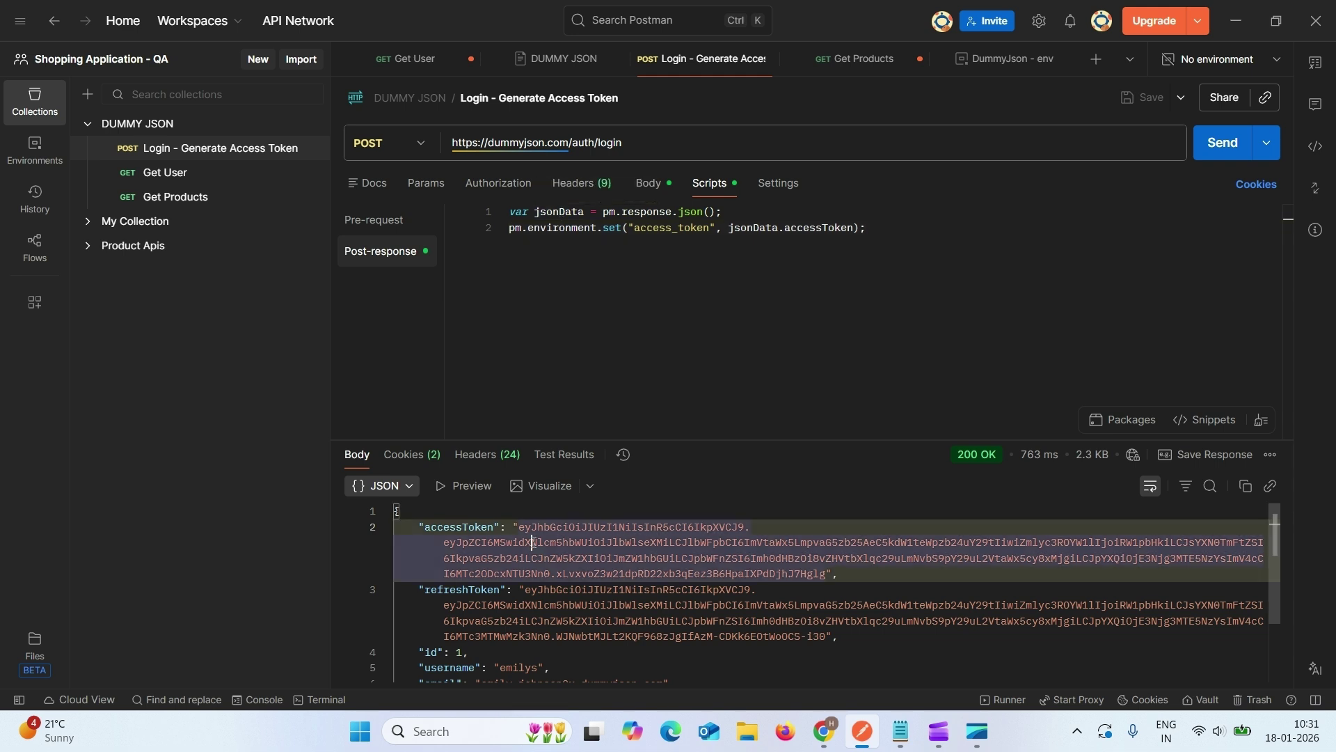
{"action": "double_click", "coordinate": [465, 528]}
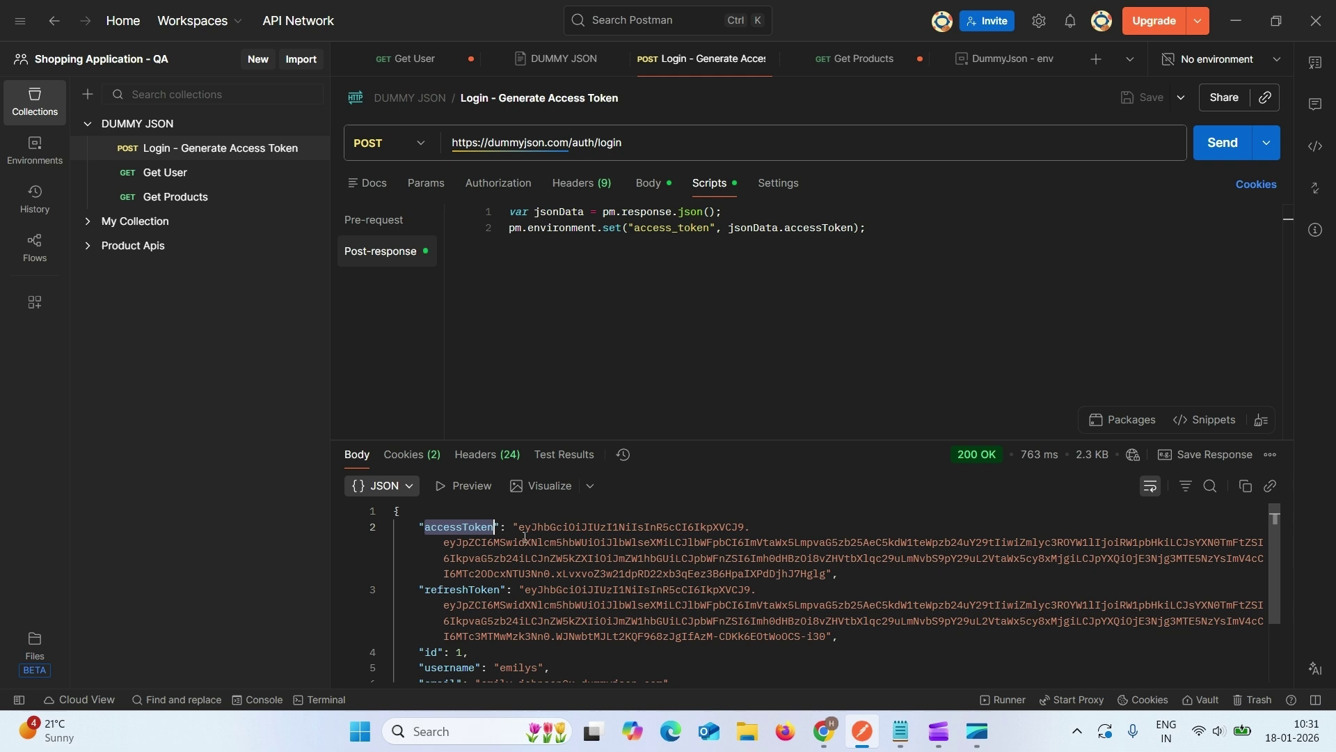
{"action": "left_click", "coordinate": [739, 226]}
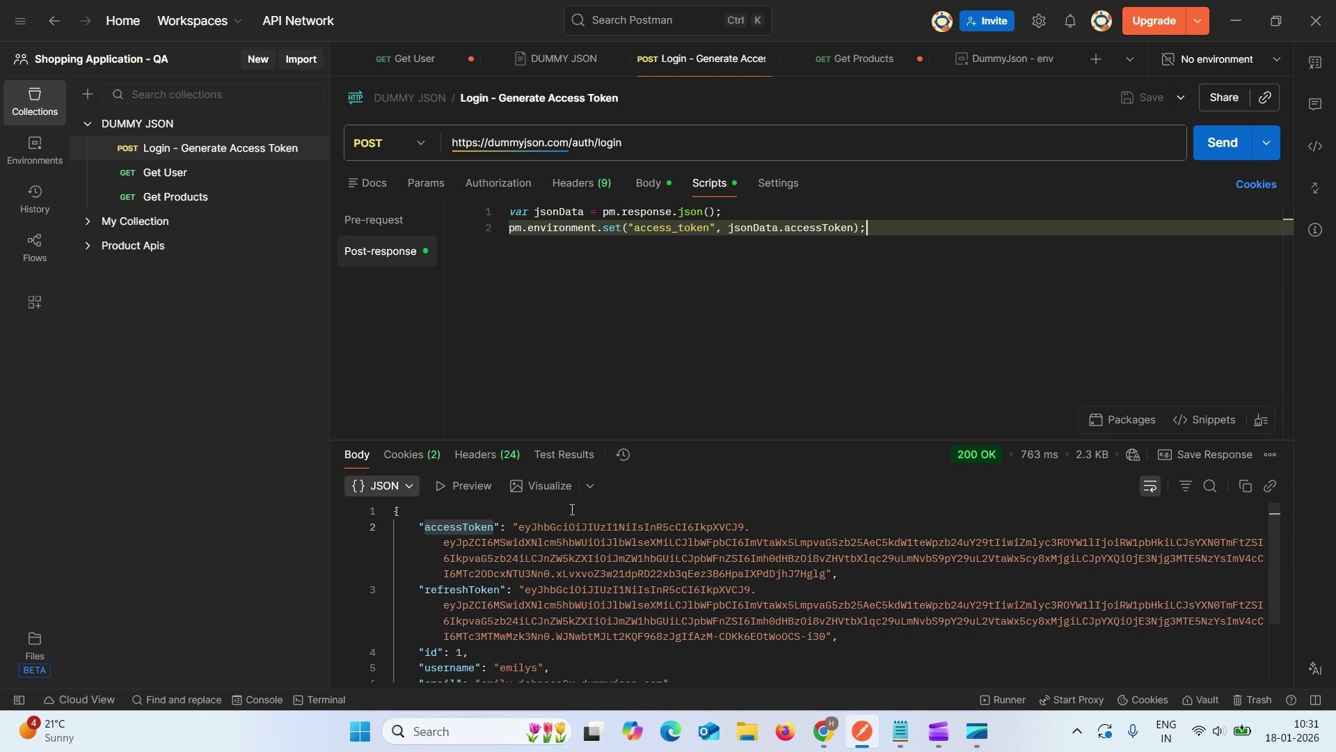
{"action": "left_click", "coordinate": [520, 528]}
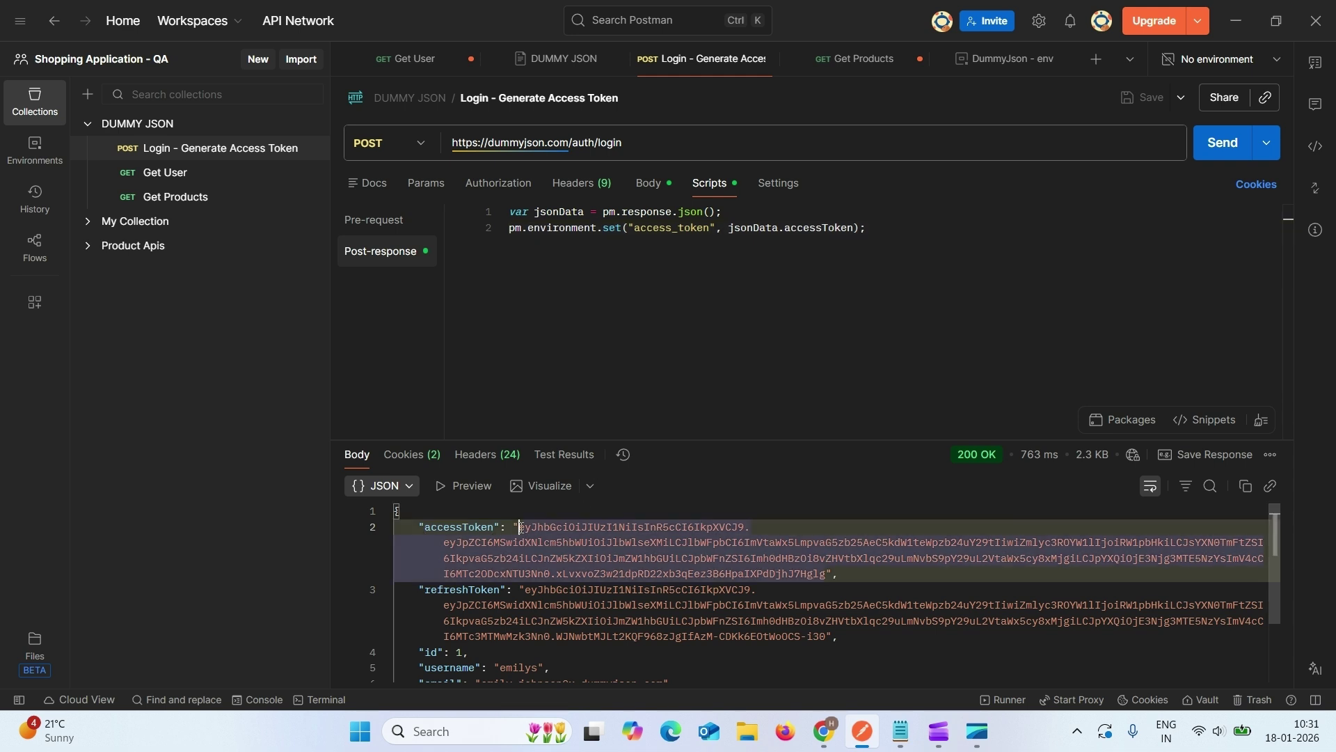
{"action": "left_click", "coordinate": [742, 308]}
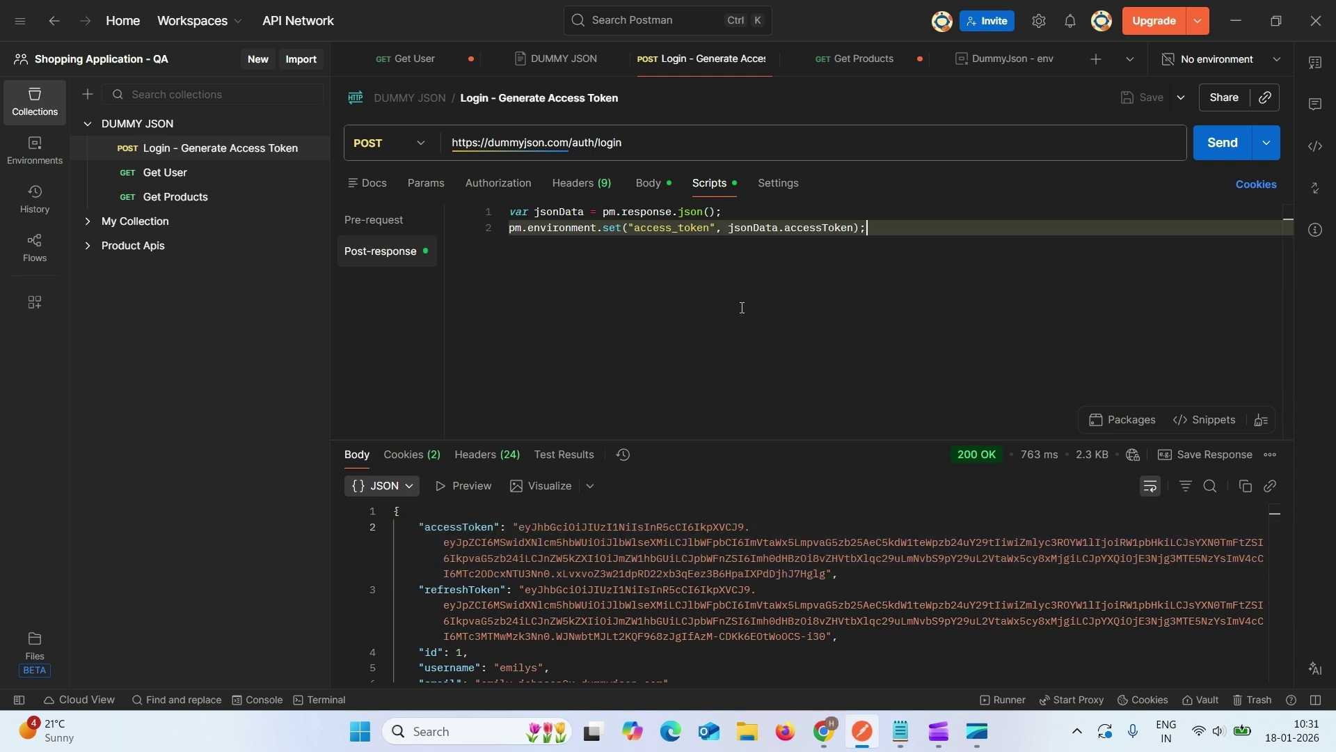
Step: Save the Login - Generate Access Token request and send it with no environment selected
{"action": "key", "text": "ctrl+s"}
{"action": "left_click", "coordinate": [1225, 144]}
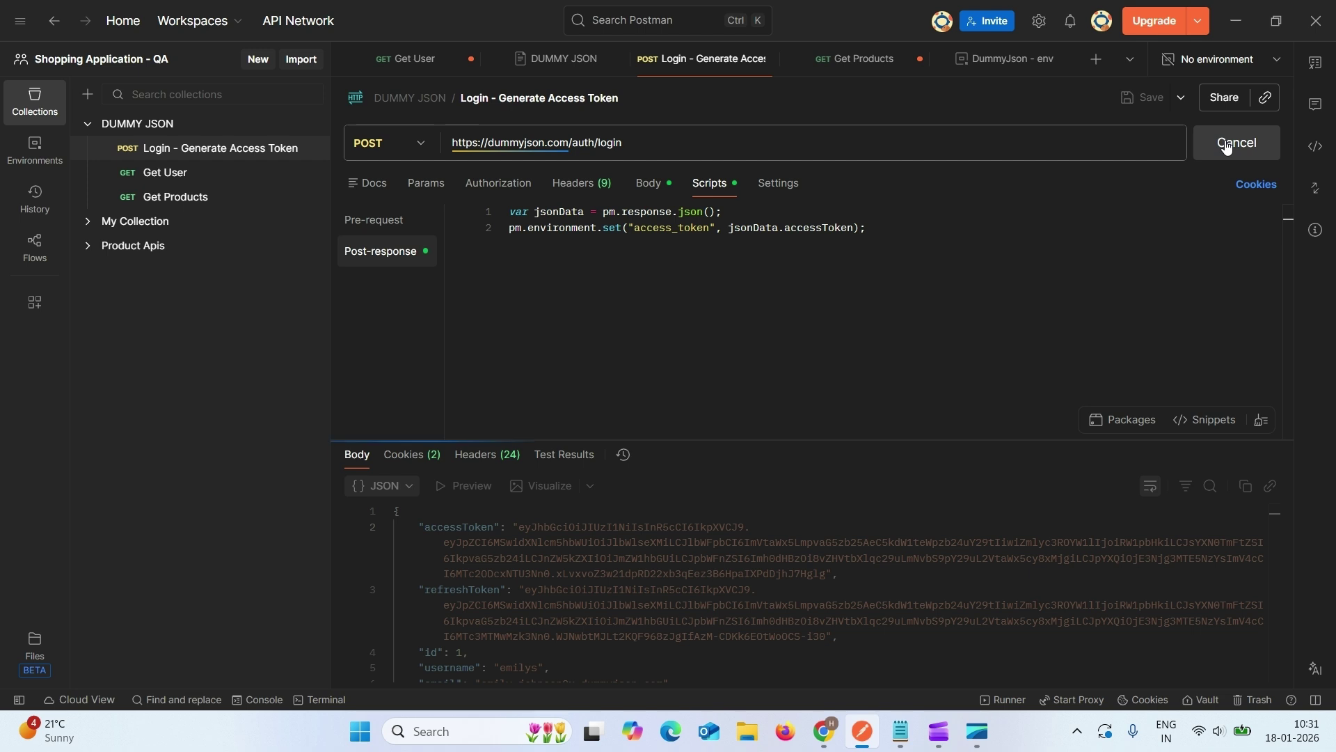
{"action": "left_click", "coordinate": [1095, 248]}
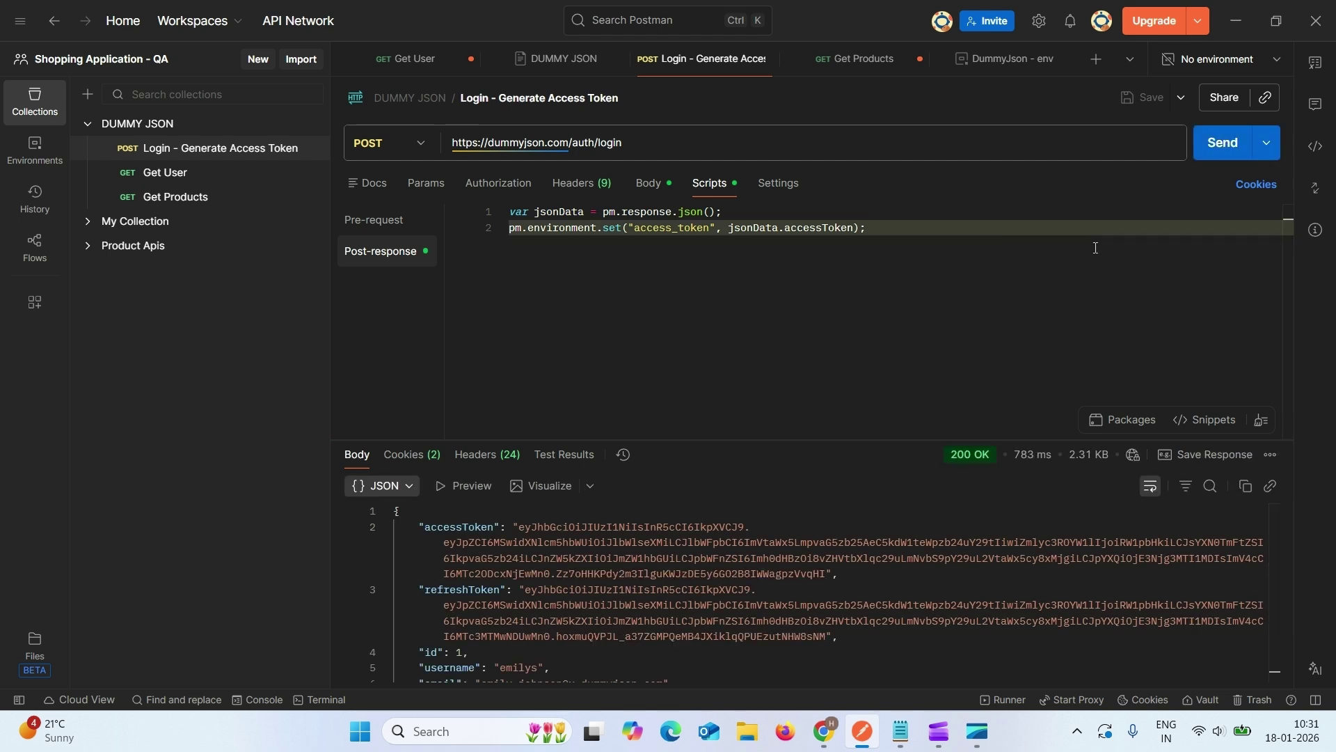
Step: Select DummyJson - env as the active environment
{"action": "mouse_move", "coordinate": [828, 734]}
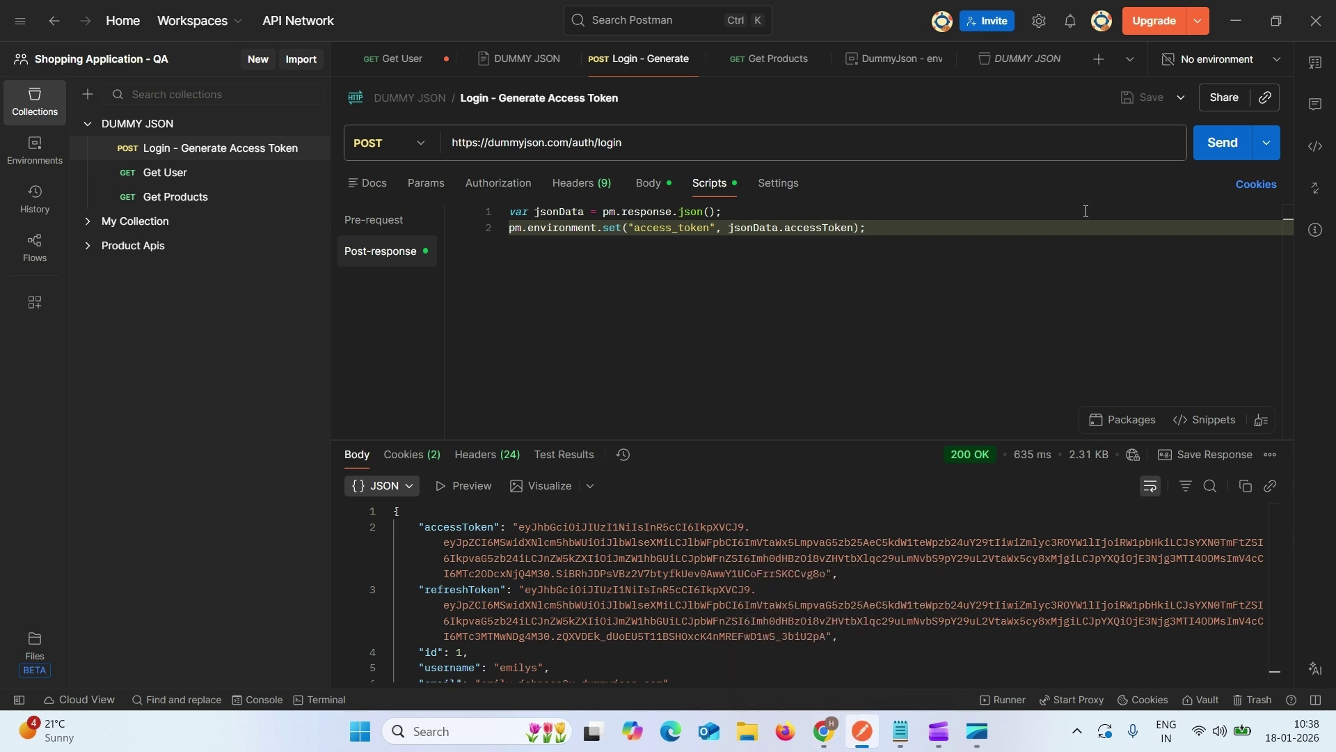
{"action": "left_click", "coordinate": [1276, 61]}
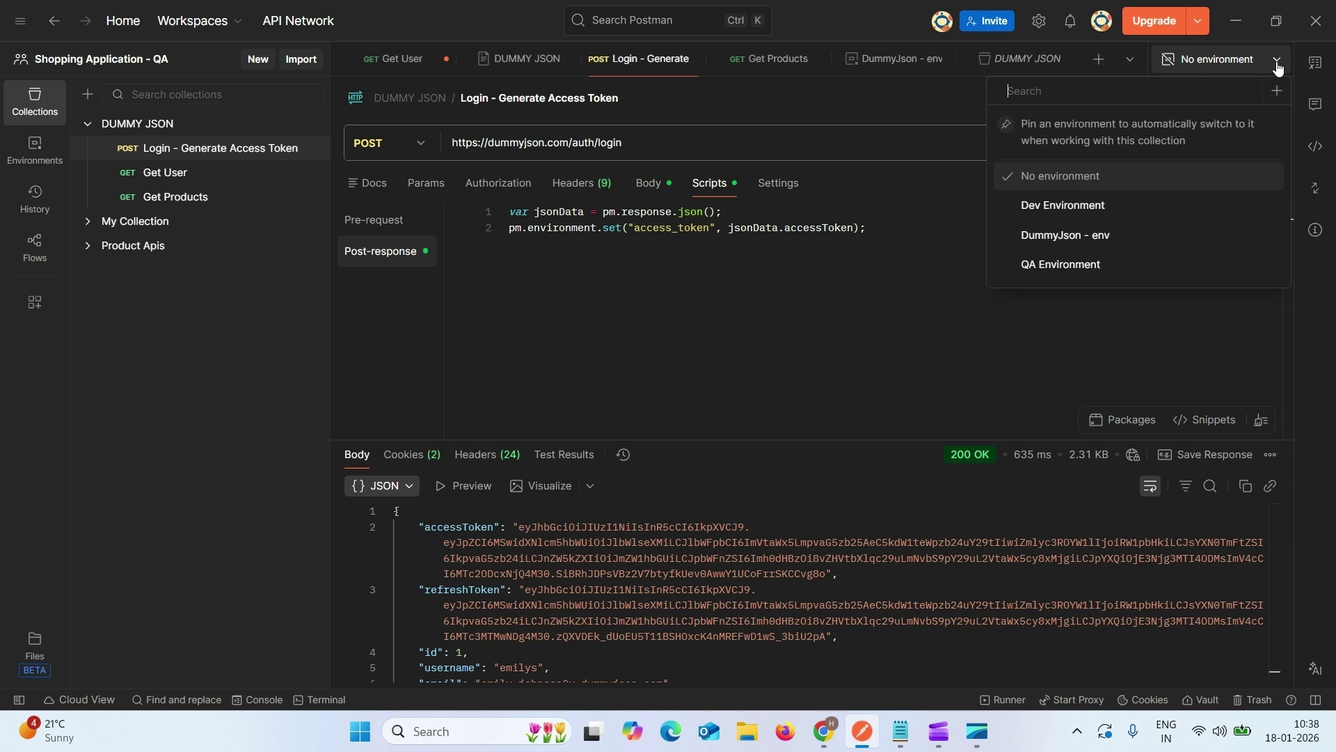
{"action": "left_click", "coordinate": [1065, 234]}
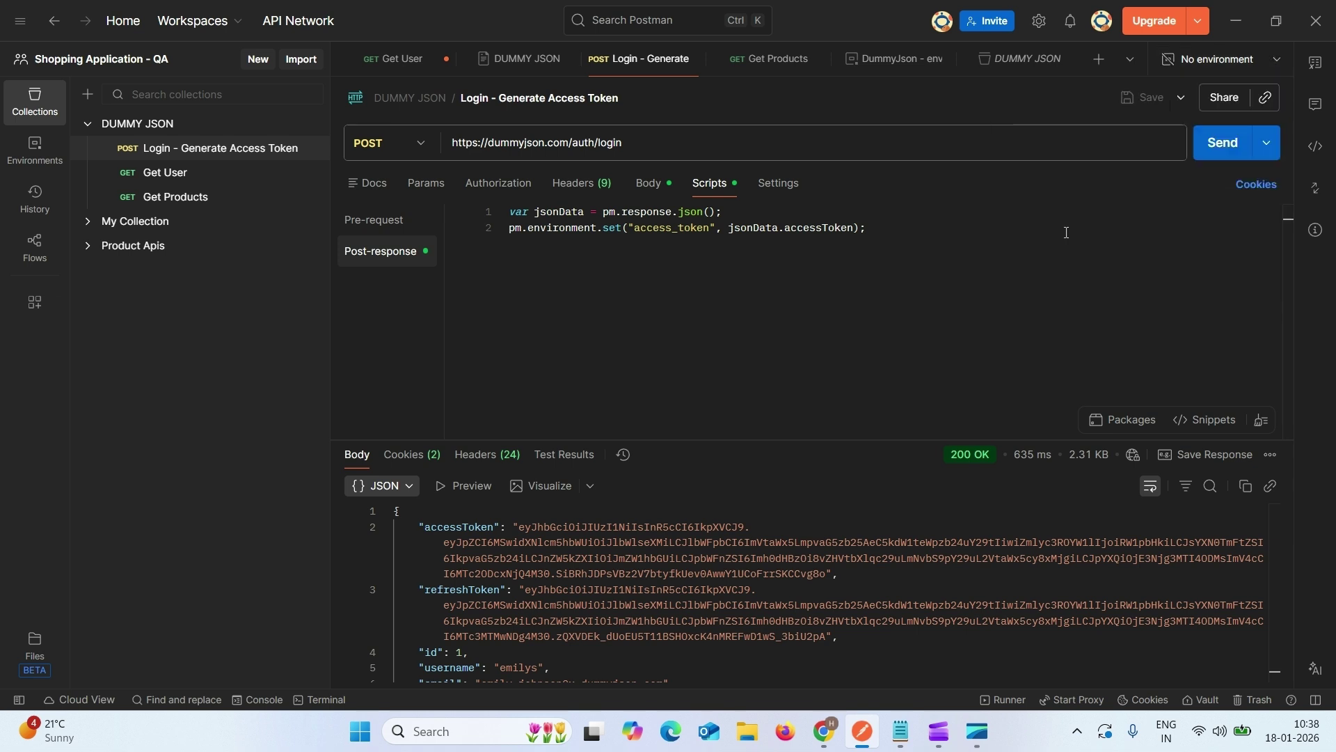
Step: Send the Login - Generate Access Token request and check the stored access_token among the request's variables
{"action": "left_click", "coordinate": [1217, 148]}
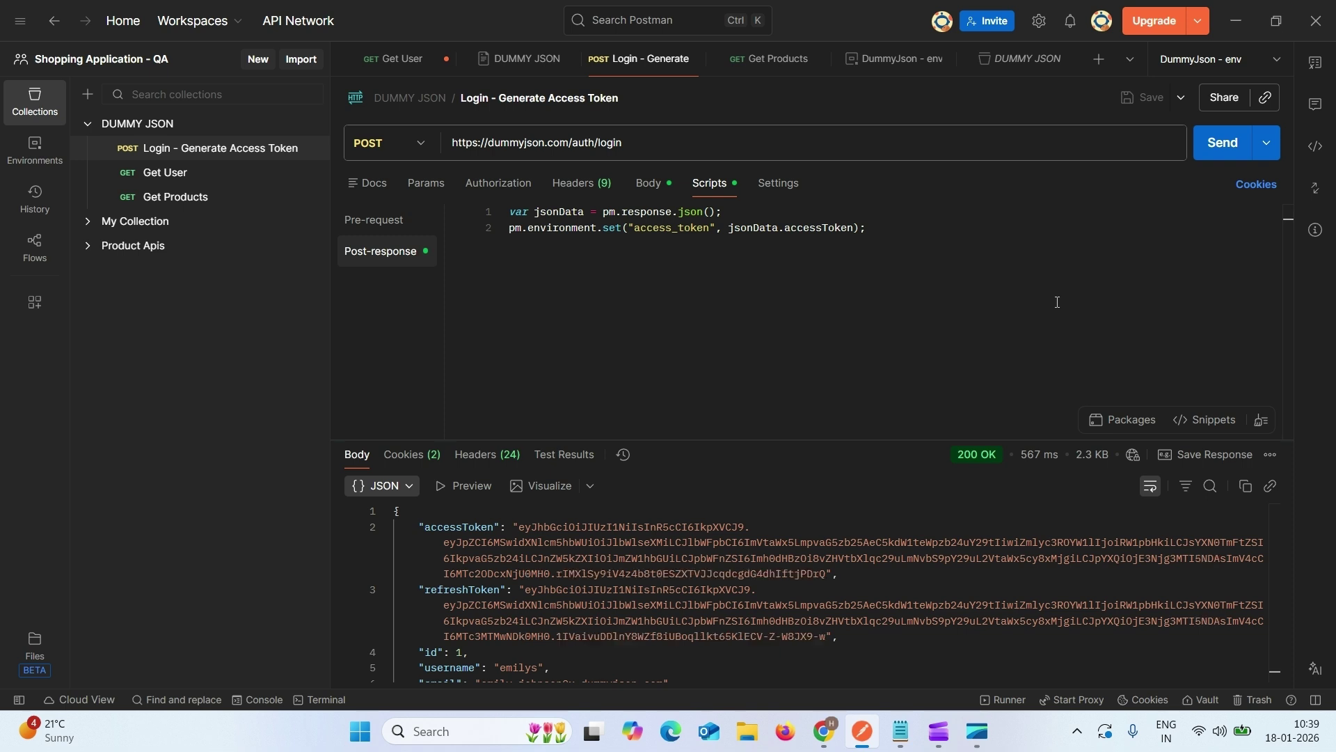
{"action": "left_click", "coordinate": [1314, 64]}
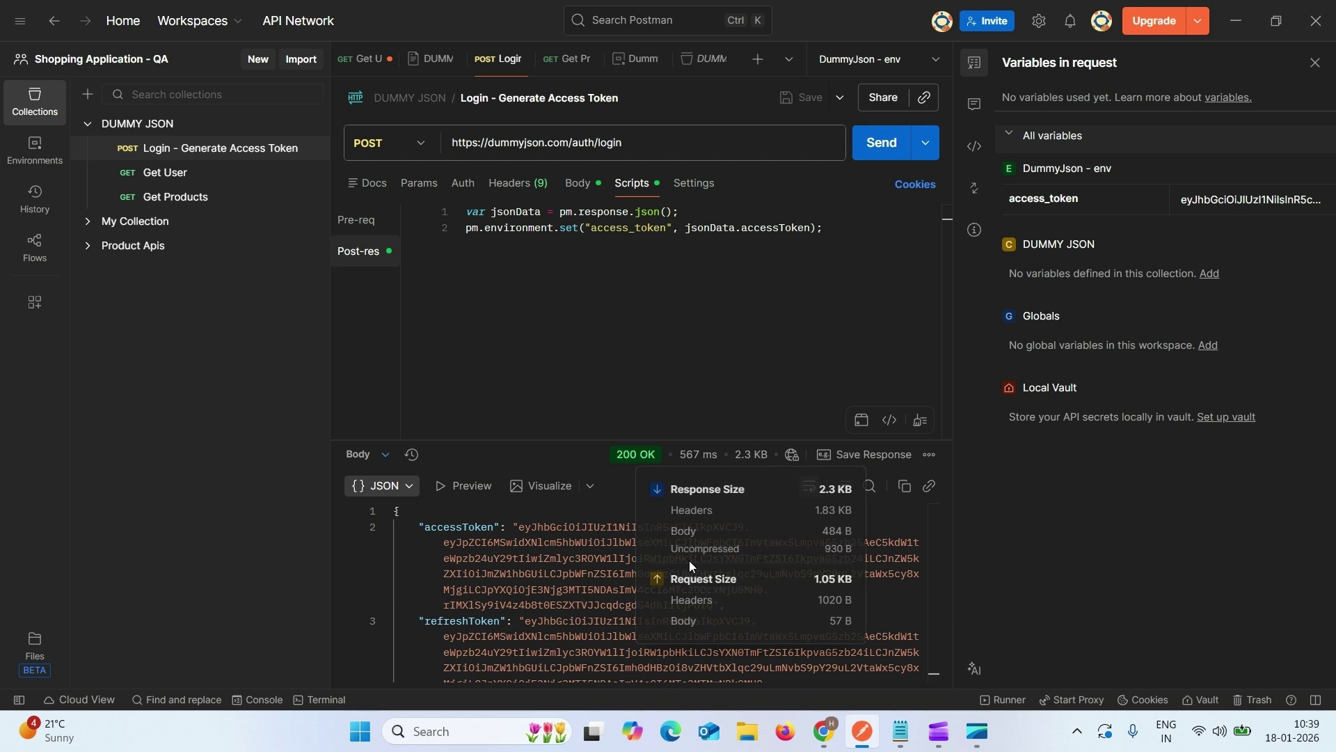
{"action": "left_click", "coordinate": [1314, 62]}
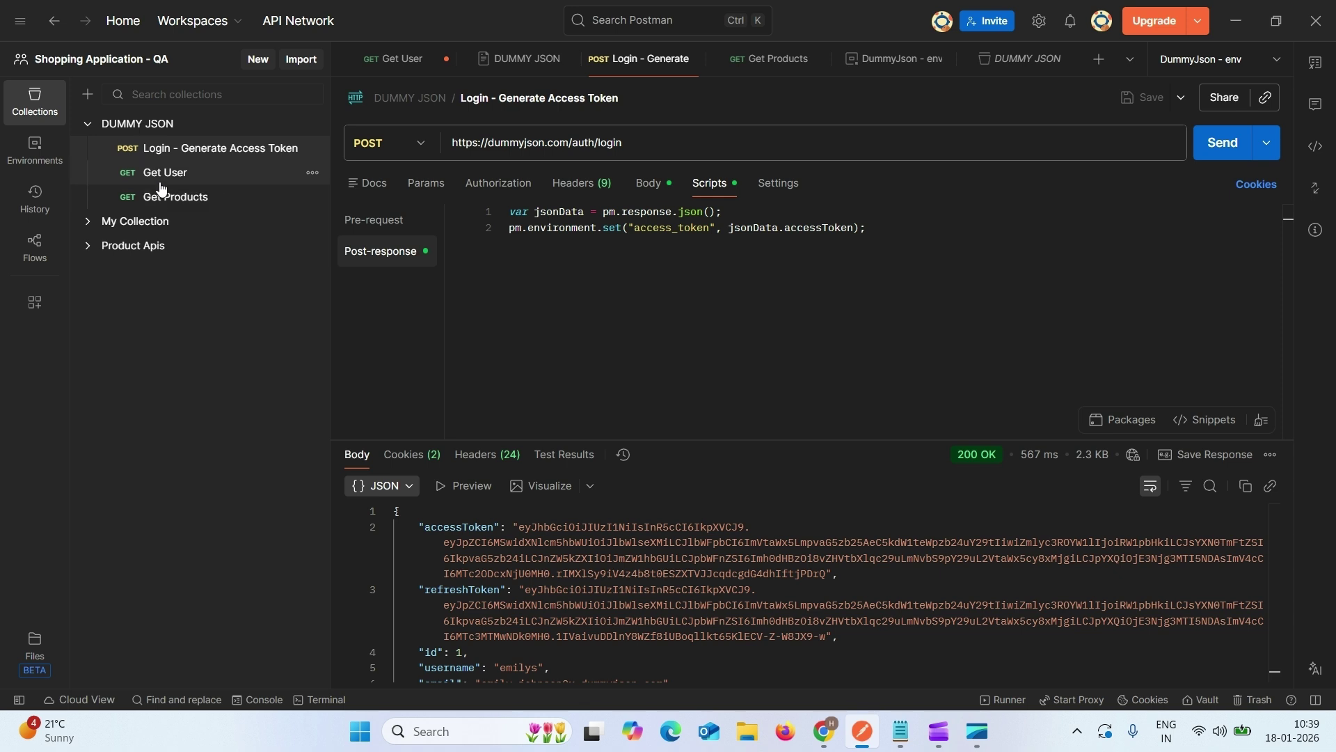
Step: Set the bearer token of the Get User request to the {{access_token}} variable
{"action": "left_click", "coordinate": [161, 174]}
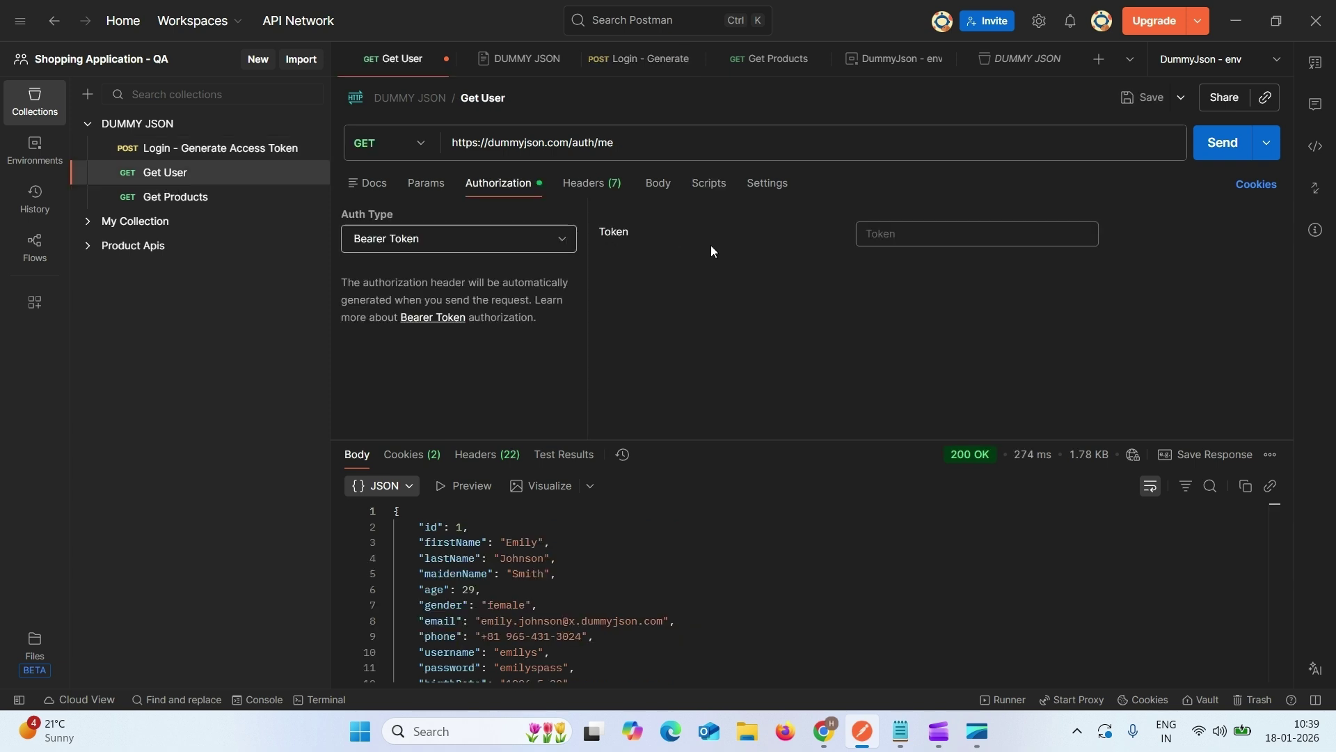
{"action": "left_click", "coordinate": [880, 234]}
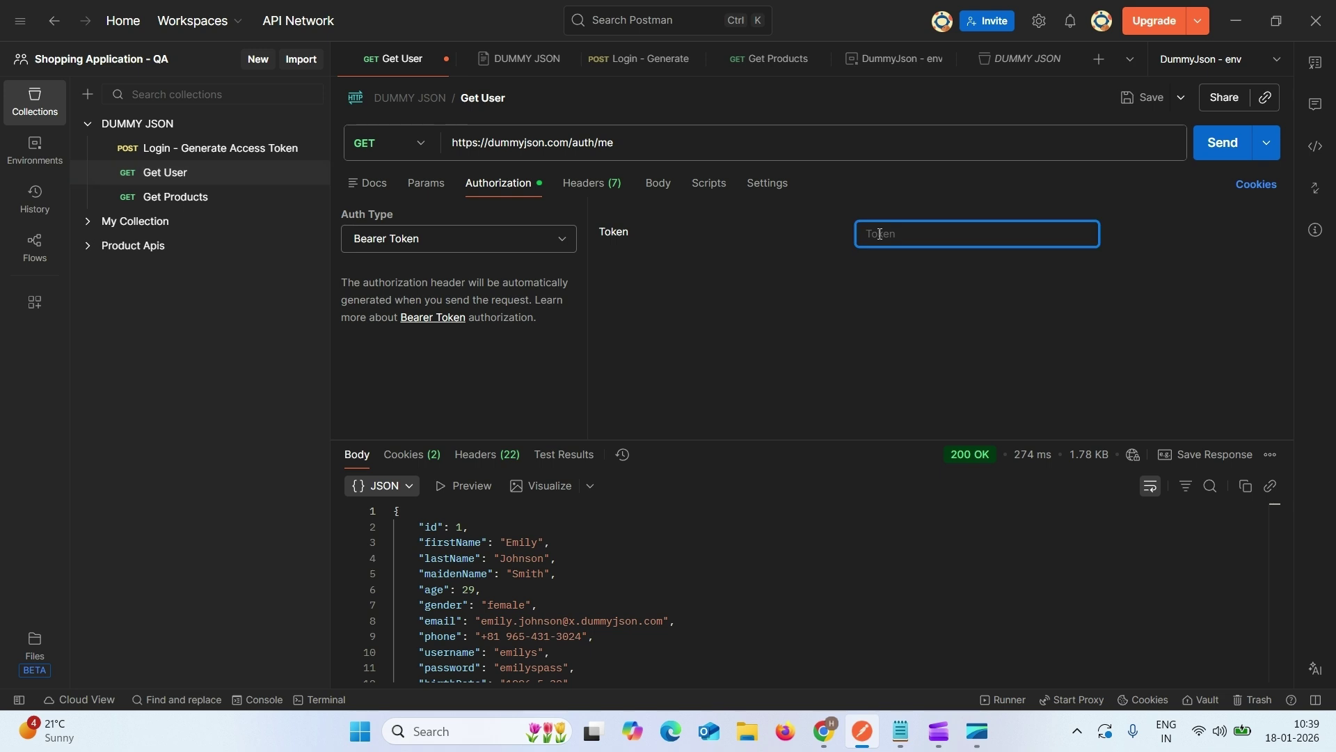
{"action": "type", "text": "{"}
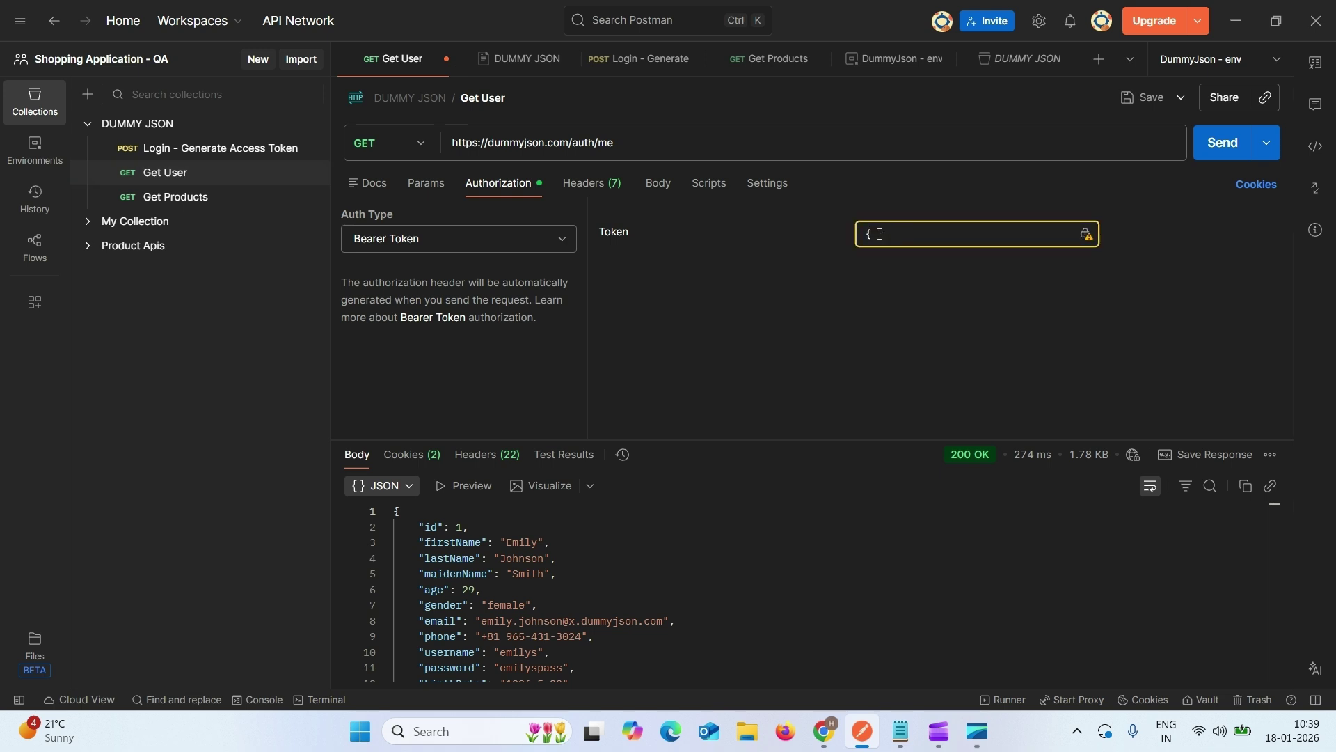
{"action": "type", "text": "{"}
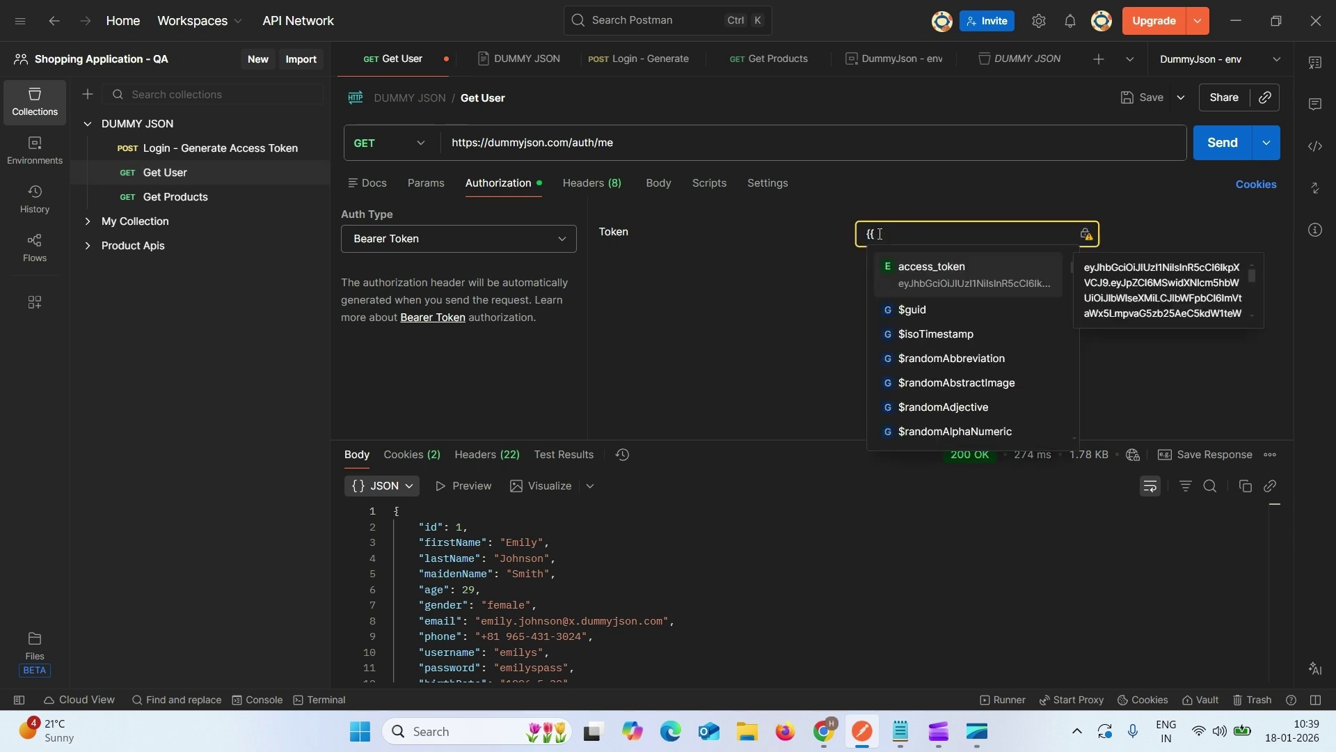
{"action": "left_click", "coordinate": [937, 268]}
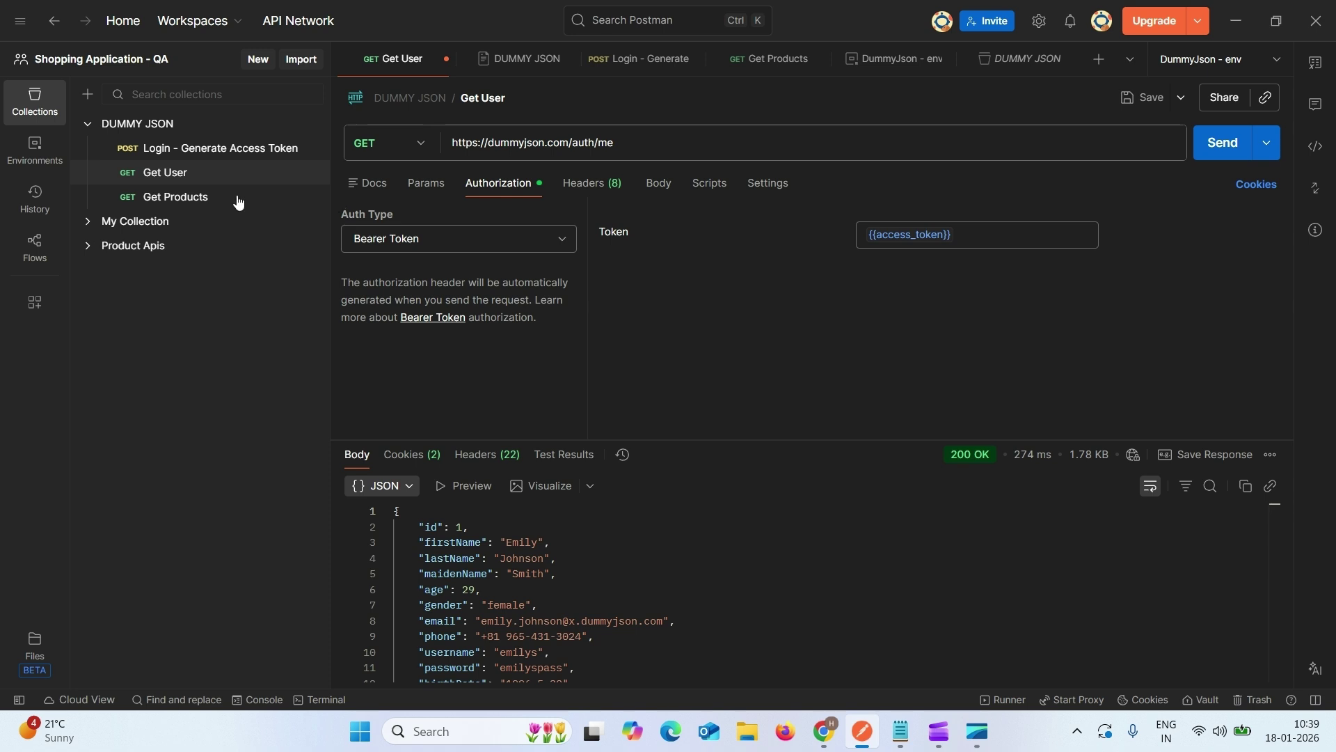
Step: Set the Get Products authorization to Bearer Token with {{access_token}}, then save and send the request
{"action": "left_click", "coordinate": [171, 198]}
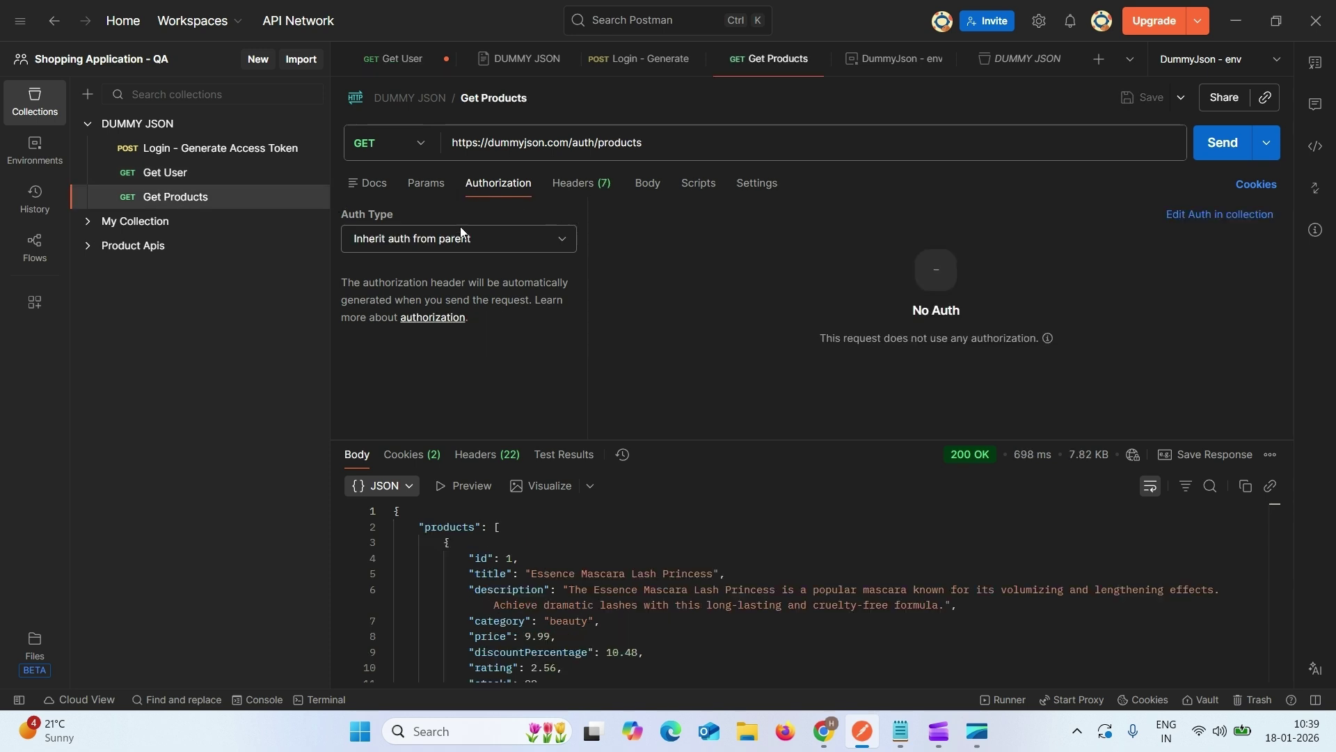
{"action": "left_click", "coordinate": [457, 246]}
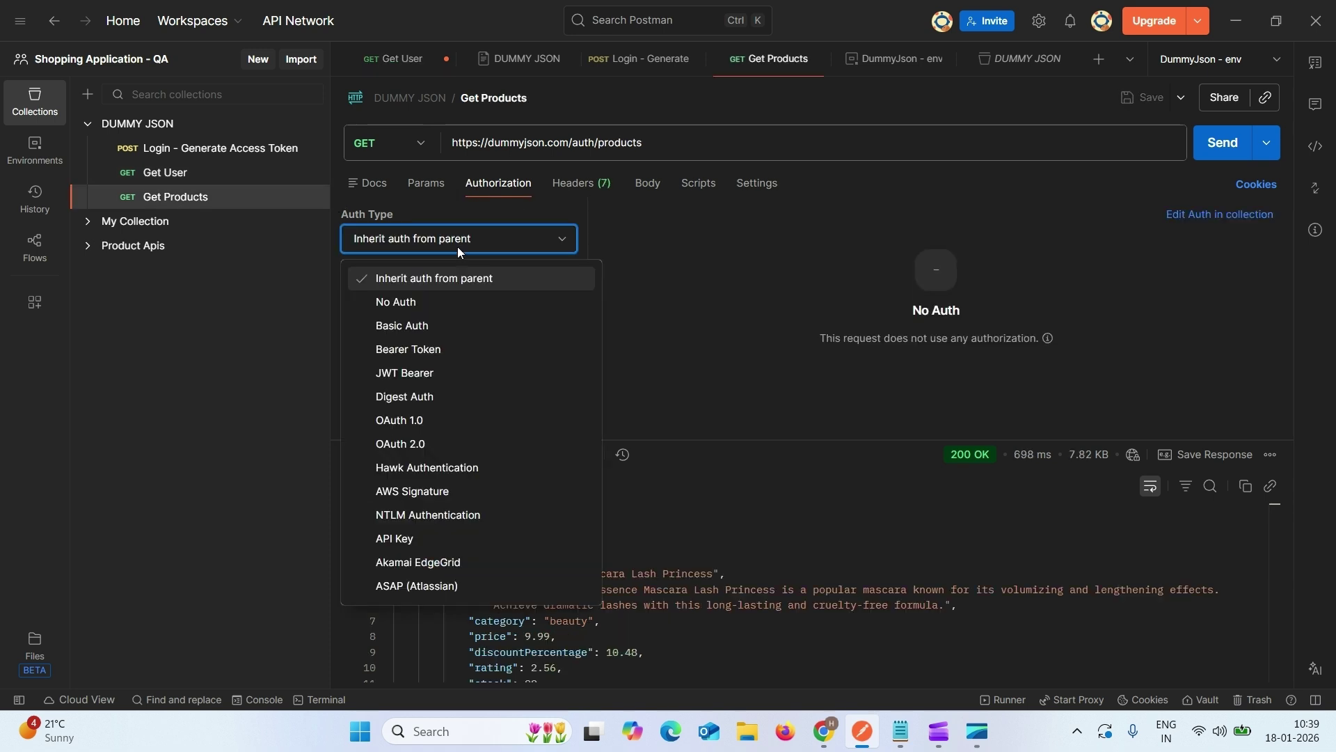
{"action": "left_click", "coordinate": [409, 349]}
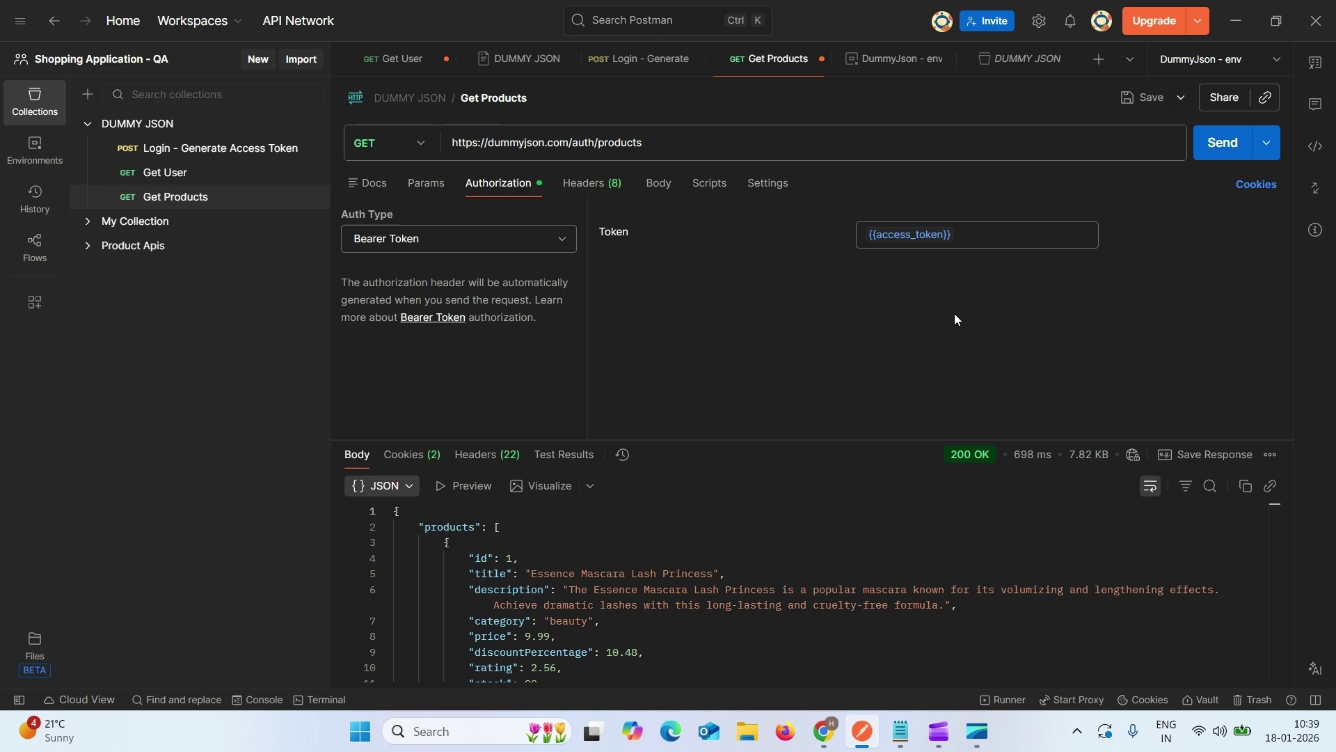
{"action": "key", "text": "ctrl+s"}
{"action": "left_click", "coordinate": [1237, 144]}
Step: Review the Login - Generate Access Token script and the Get User authorization settings
{"action": "left_click", "coordinate": [224, 151]}
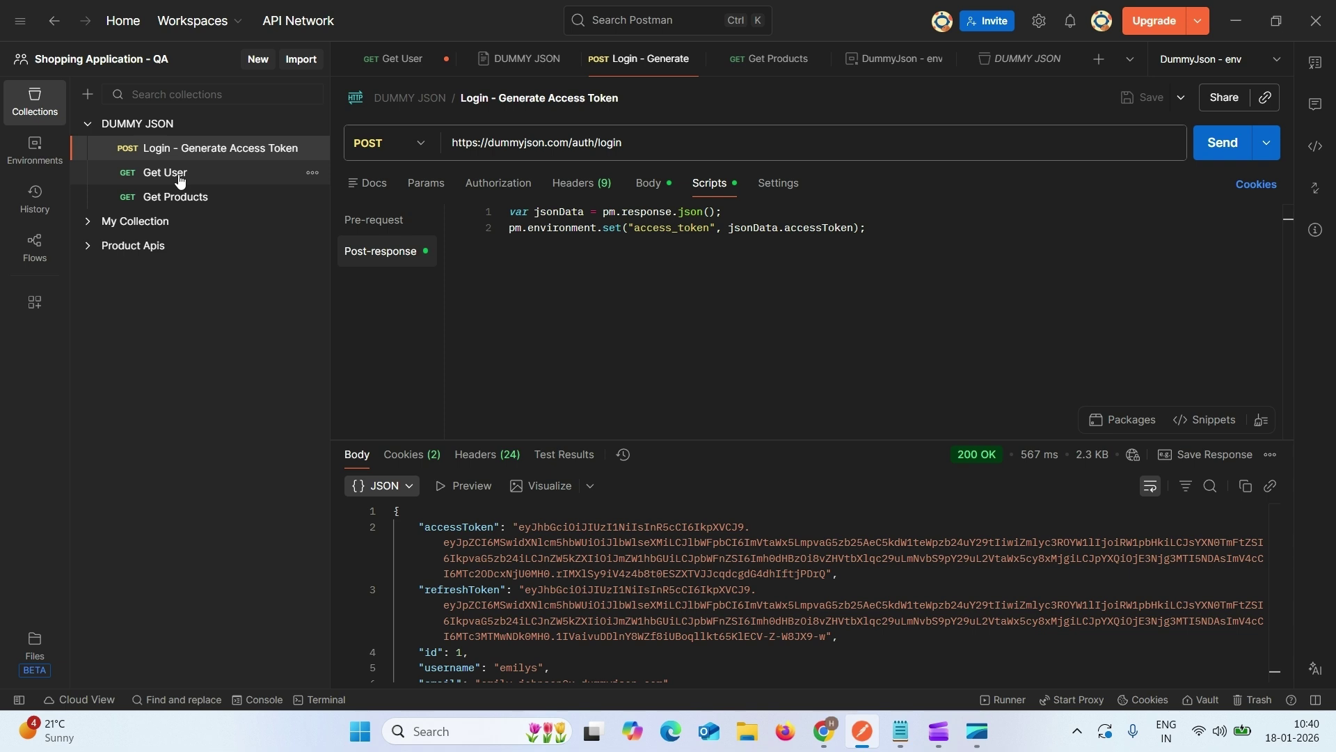
{"action": "left_click", "coordinate": [158, 182]}
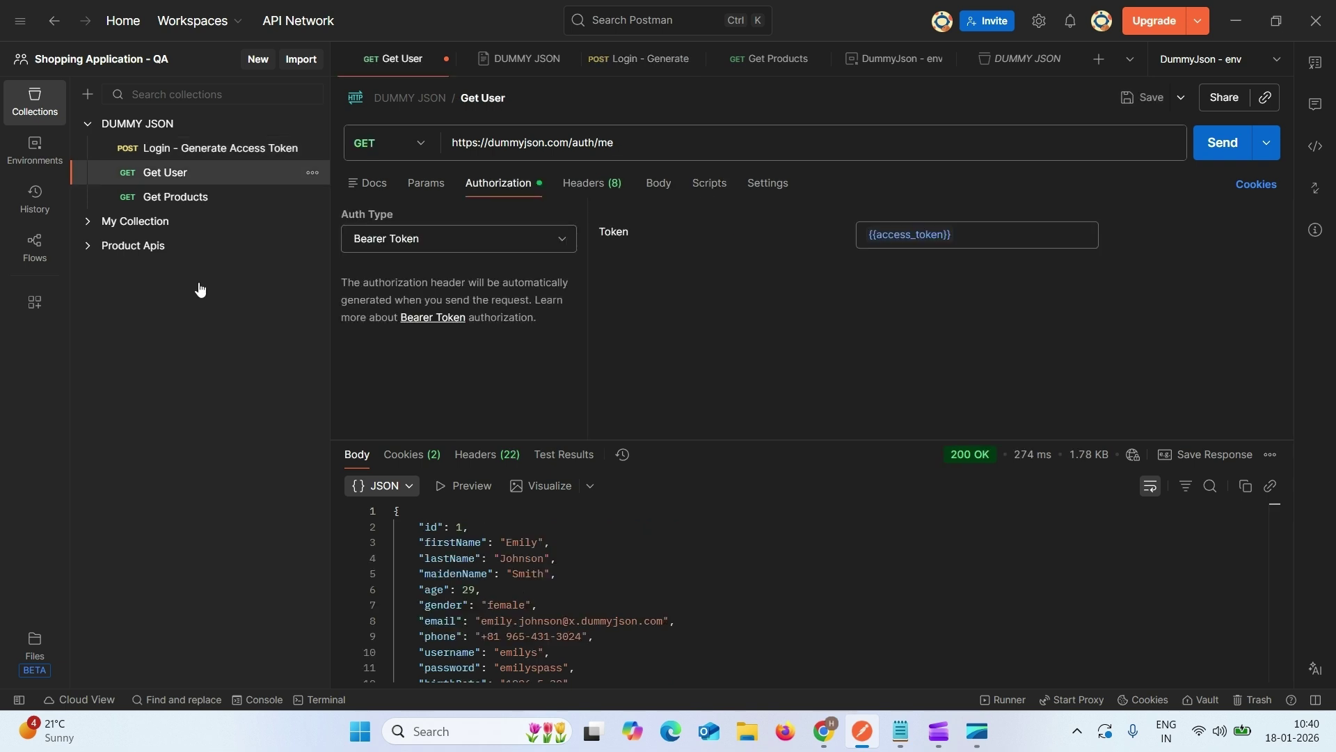